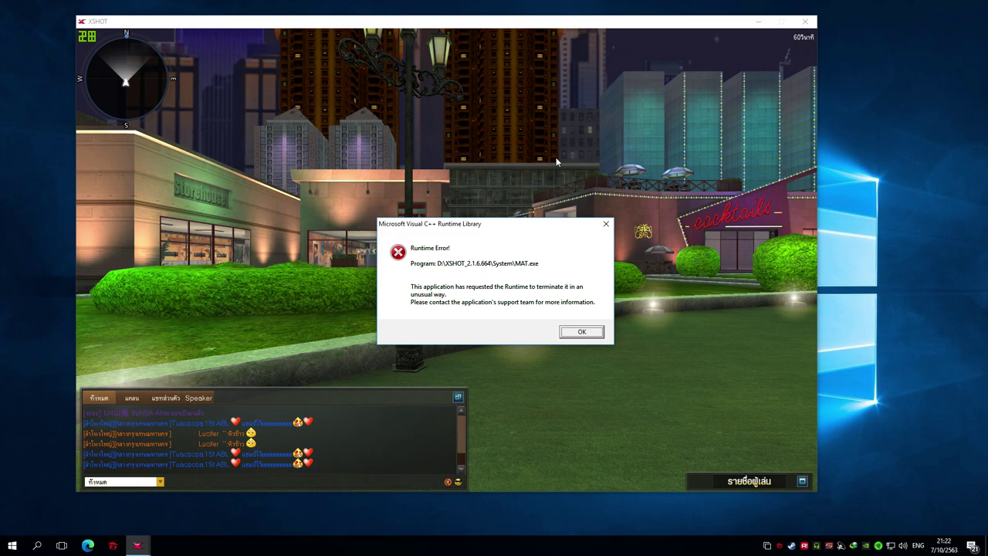
- Dismiss the runtime error, open the Windows version information with winver, and move its window over the game
{"action": "key", "text": "Return"}
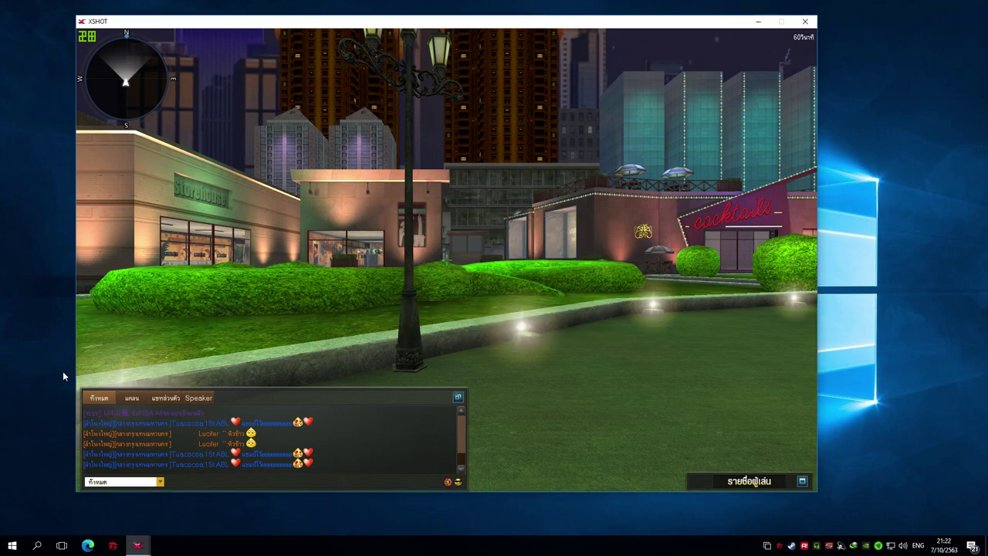
{"action": "key", "text": "super"}
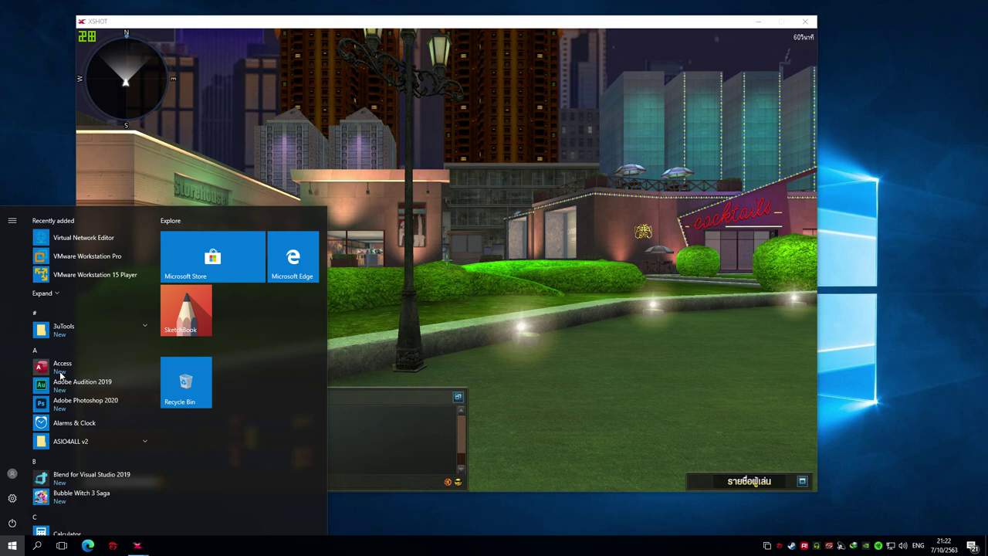
{"action": "type", "text": "winver"}
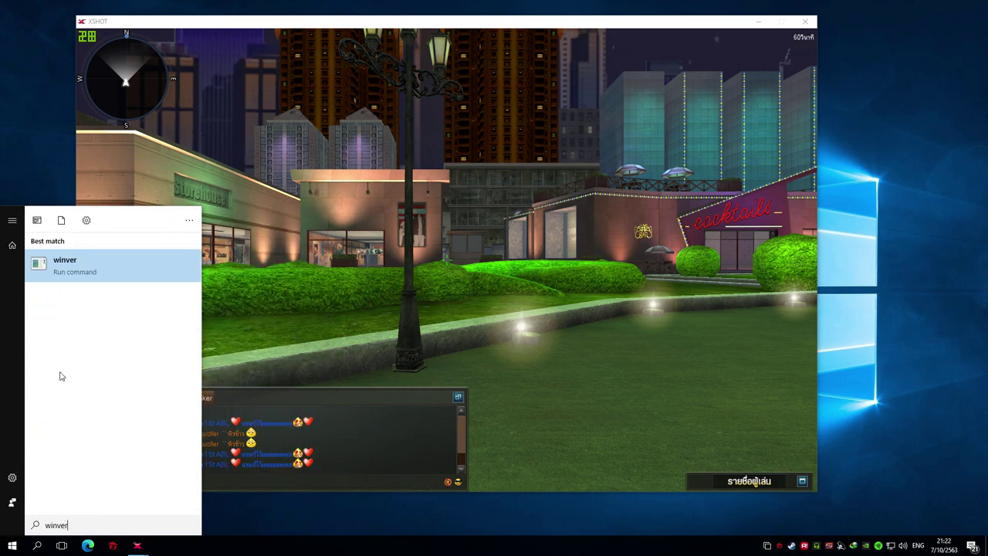
{"action": "key", "text": "Return"}
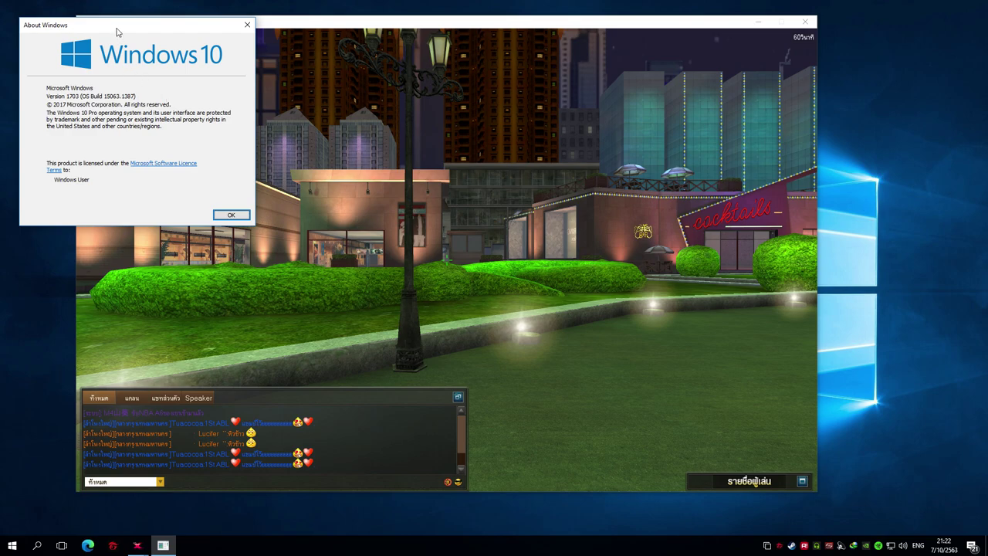
{"action": "left_click_drag", "start_coordinate": [110, 29], "coordinate": [370, 148]}
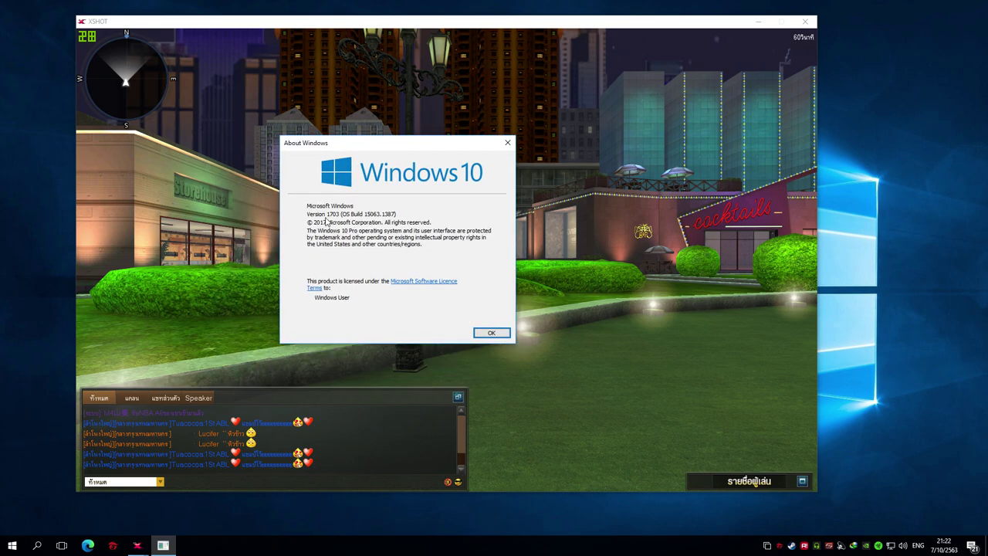
{"action": "left_click_drag", "start_coordinate": [401, 150], "coordinate": [390, 147]}
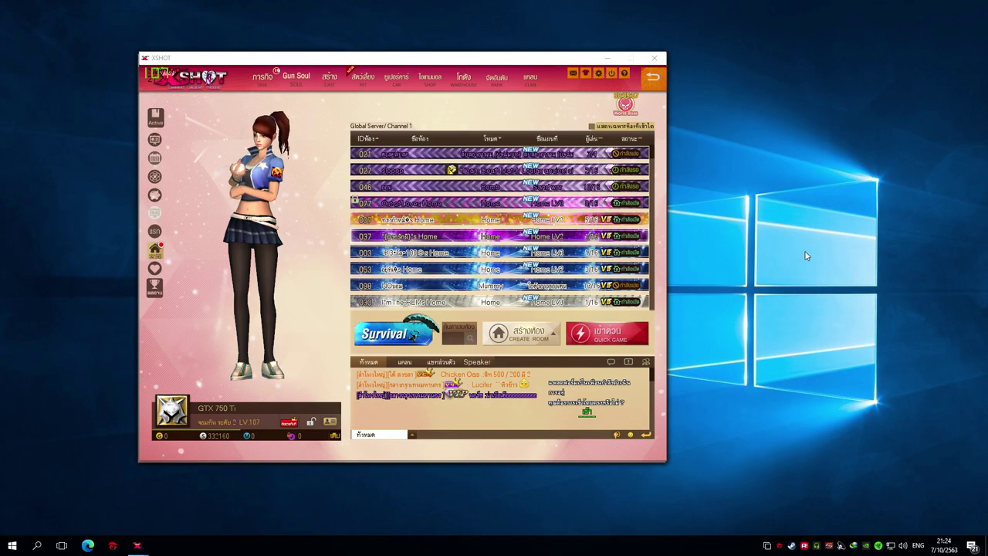
- Find the gold-highlighted Home room in the lobby's room list and enter it with the first game client
{"action": "left_click", "coordinate": [242, 113]}
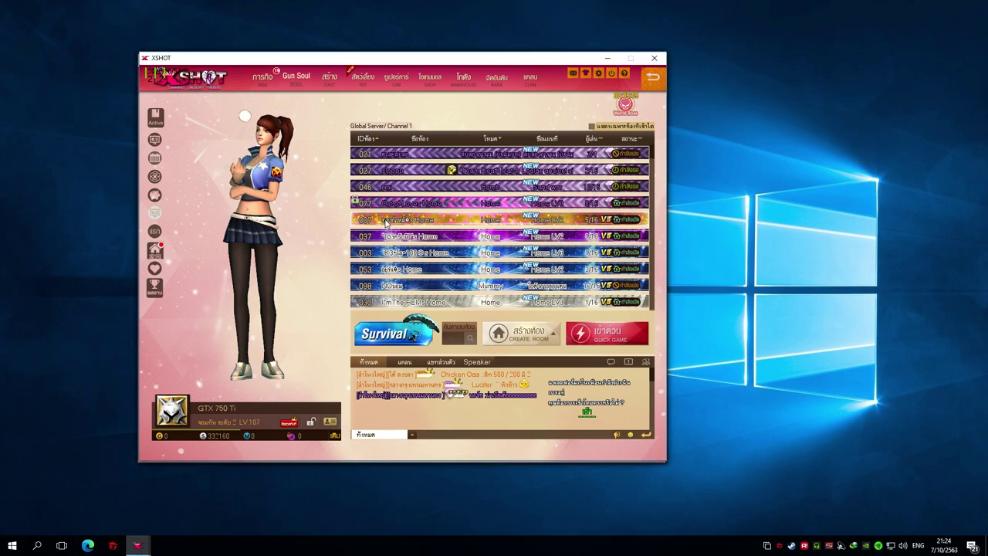
{"action": "scroll", "coordinate": [417, 209], "scroll_direction": "down", "scroll_amount": 1}
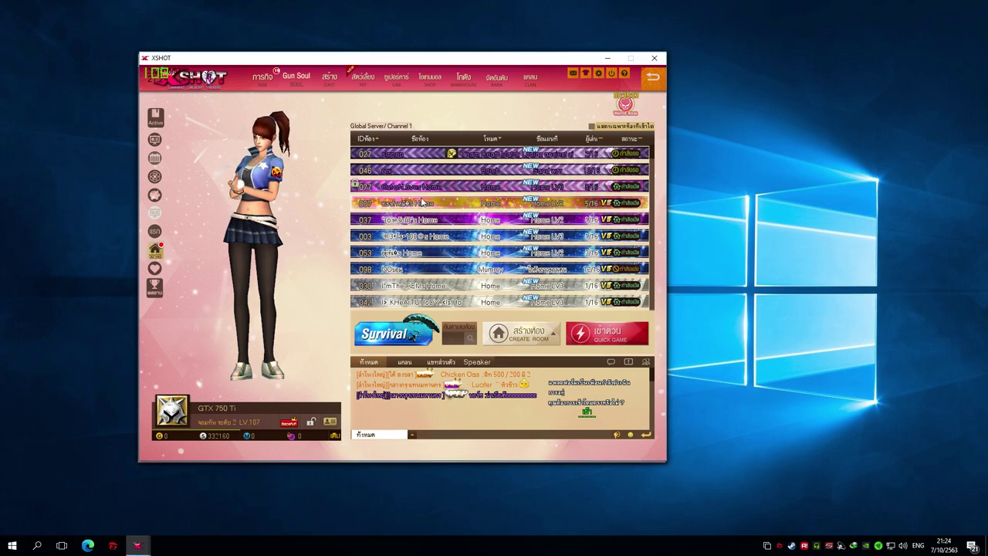
{"action": "left_click", "coordinate": [417, 202]}
{"action": "left_click", "coordinate": [397, 306]}
- Enter the same gold-highlighted Home room with two more XSHOT clients
{"action": "key", "text": "alt+Tab"}
{"action": "left_click", "coordinate": [409, 289]}
{"action": "left_click", "coordinate": [405, 203]}
{"action": "left_click", "coordinate": [400, 304]}
{"action": "key", "text": "alt+Tab"}
{"action": "left_click", "coordinate": [432, 285]}
{"action": "left_click", "coordinate": [411, 204]}
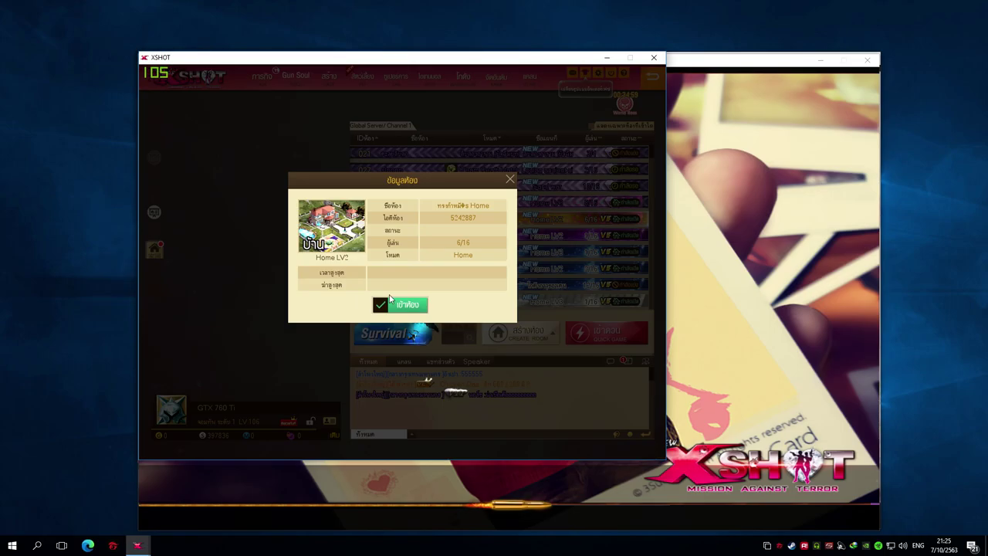
{"action": "left_click", "coordinate": [404, 305]}
- Cycle through the remaining XSHOT clients and send them into the same Home room
{"action": "key", "text": "alt+Tab"}
{"action": "left_click", "coordinate": [475, 290]}
{"action": "key", "text": "alt+Tab"}
{"action": "left_click", "coordinate": [617, 274]}
{"action": "key", "text": "alt+Tab"}
{"action": "left_click", "coordinate": [716, 274]}
{"action": "key", "text": "alt+Tab"}
{"action": "left_click", "coordinate": [817, 274]}
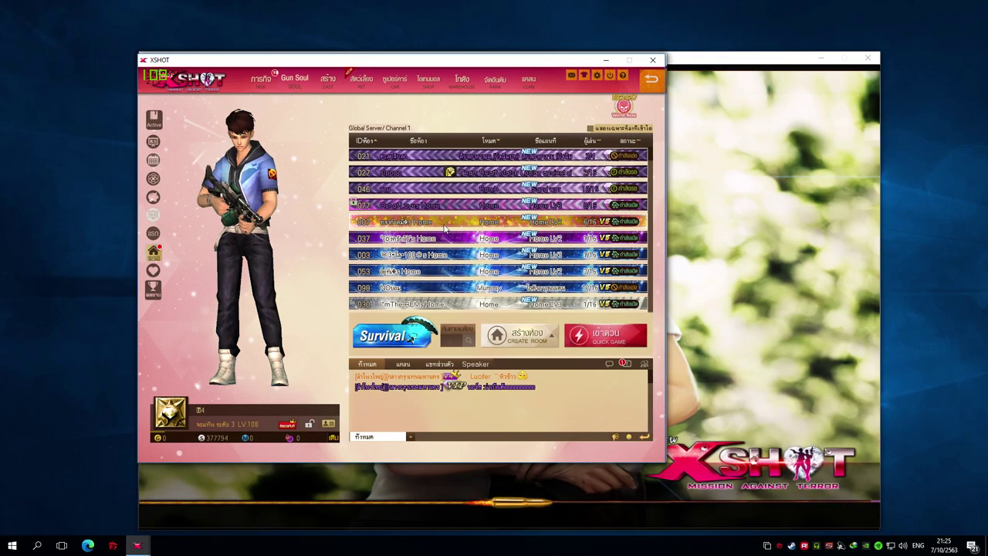
{"action": "key", "text": "alt+Tab"}
{"action": "key", "text": "alt+Tab"}
{"action": "key", "text": "alt+Tab"}
{"action": "left_click", "coordinate": [395, 311]}
{"action": "key", "text": "alt+Tab"}
{"action": "key", "text": "Tab"}
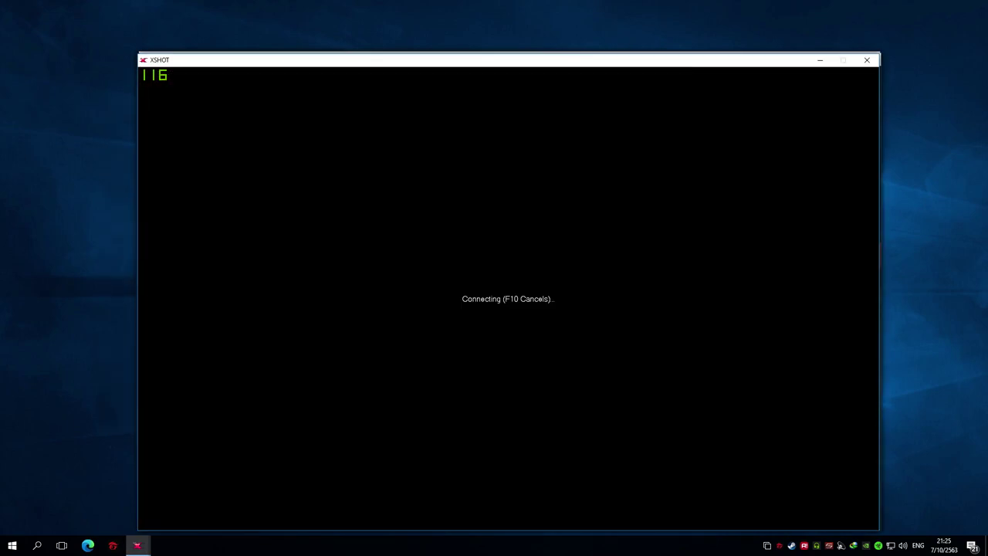
- Switch between the loading game clients and bring one that is entering the Home room to the front
{"action": "key", "text": "alt+Tab"}
{"action": "key", "text": "Tab"}
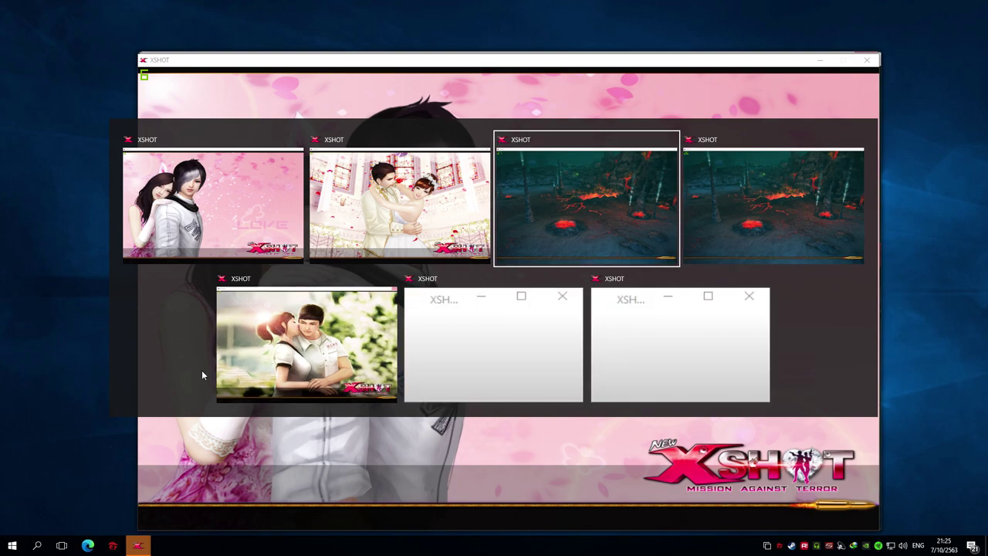
{"action": "key", "text": "Escape"}
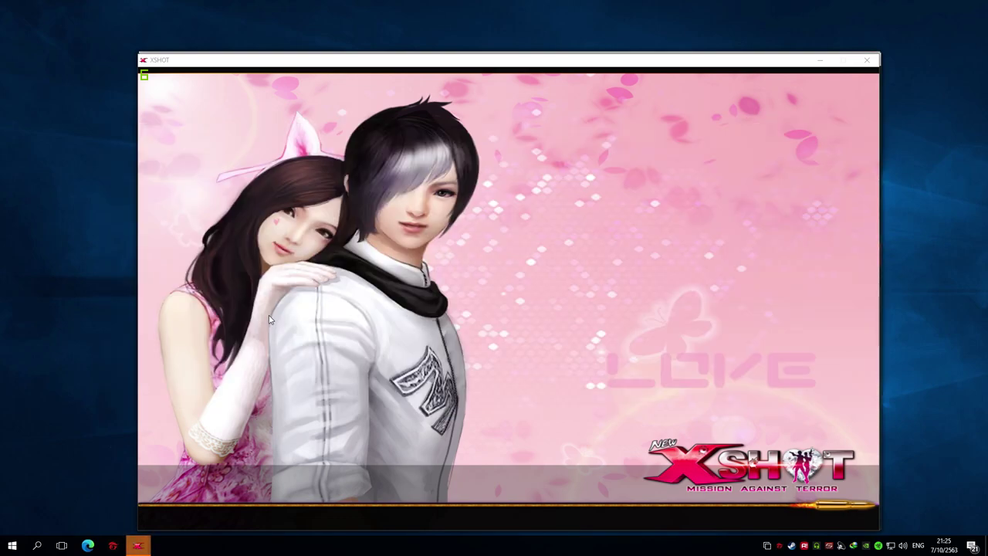
{"action": "left_click", "coordinate": [269, 316]}
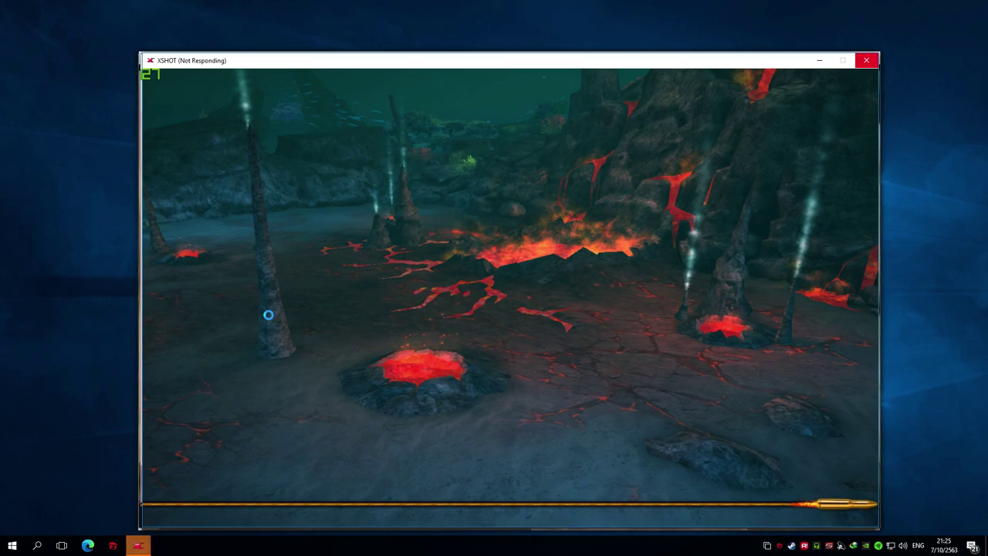
{"action": "key", "text": "alt+Tab"}
{"action": "left_click", "coordinate": [268, 315]}
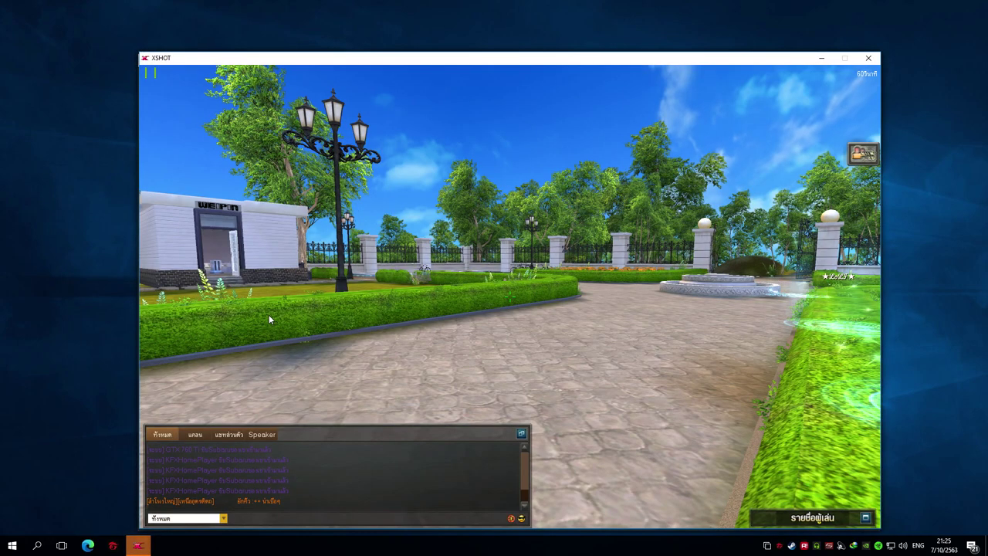
- Collapse the chat window and walk the character through the garden, turning the view around the house and fountain
{"action": "key", "text": "w"}
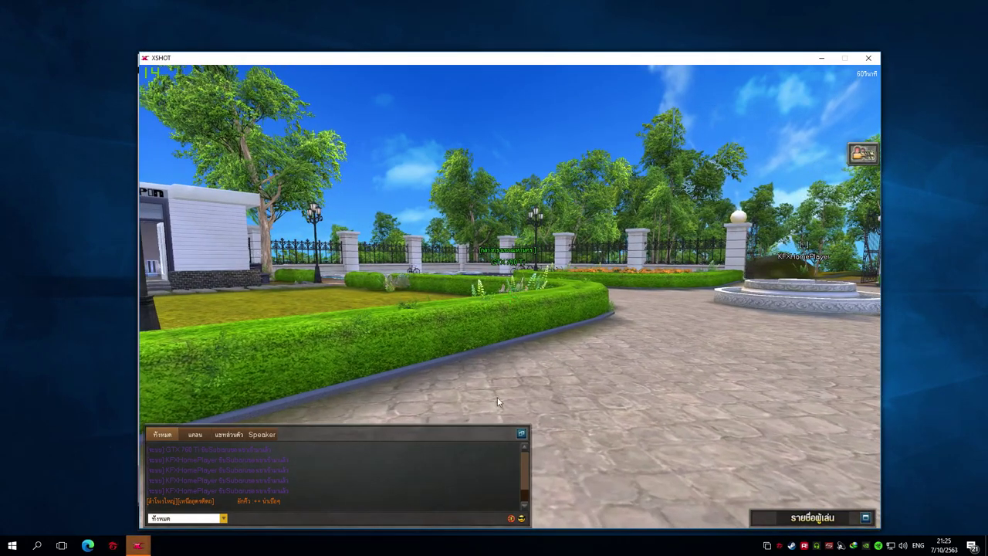
{"action": "left_click", "coordinate": [522, 434]}
{"action": "left_click", "coordinate": [634, 345]}
{"action": "key", "text": "w"}
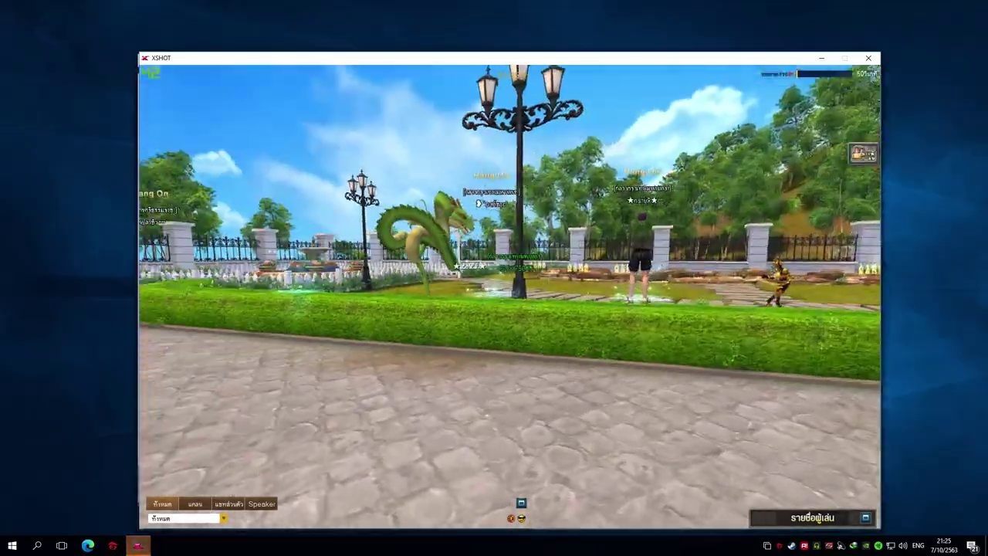
{"action": "key", "text": "w"}
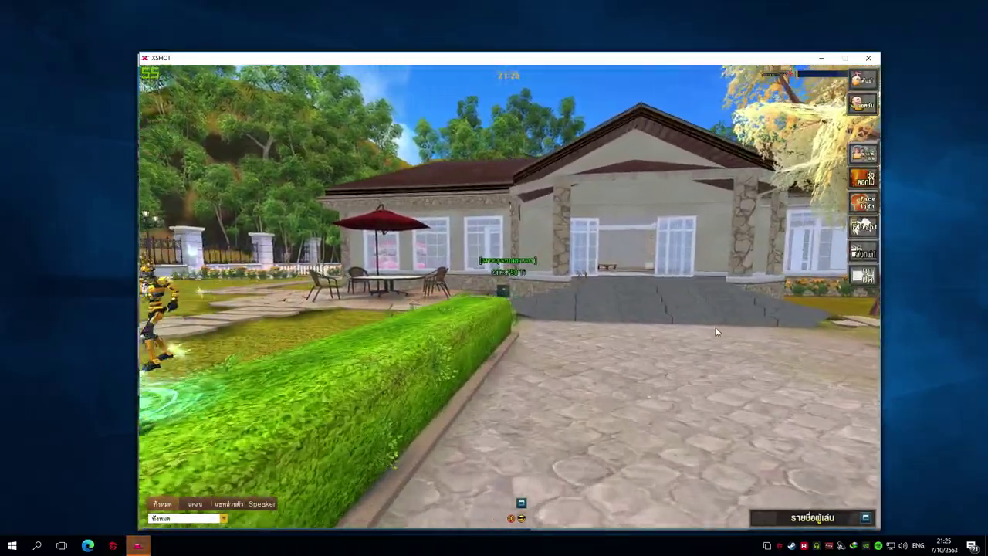
{"action": "left_click_drag", "start_coordinate": [715, 331], "coordinate": [140, 334]}
{"action": "key", "text": "w"}
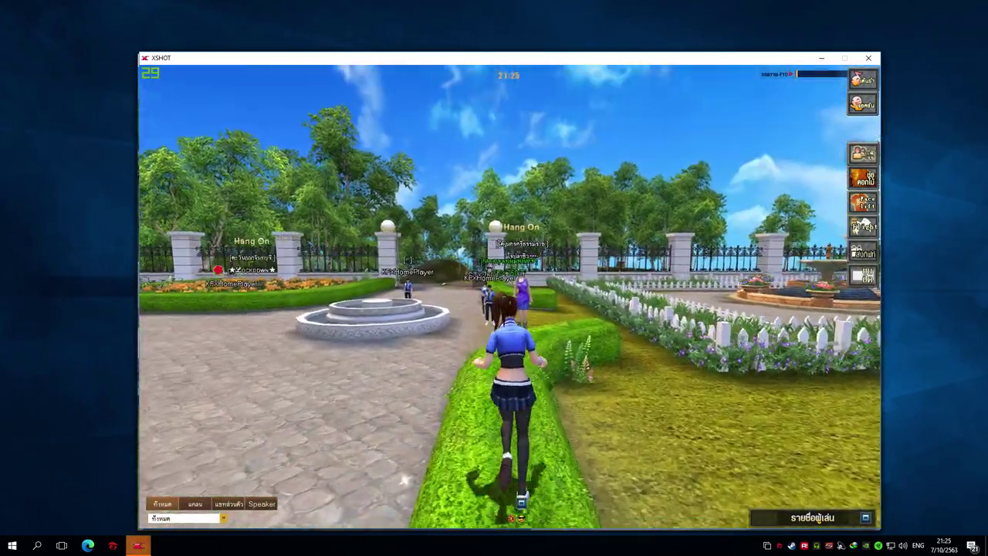
- Switch to another XSHOT client and run its character along the hedge to the house terrace
{"action": "key", "text": "alt+Tab"}
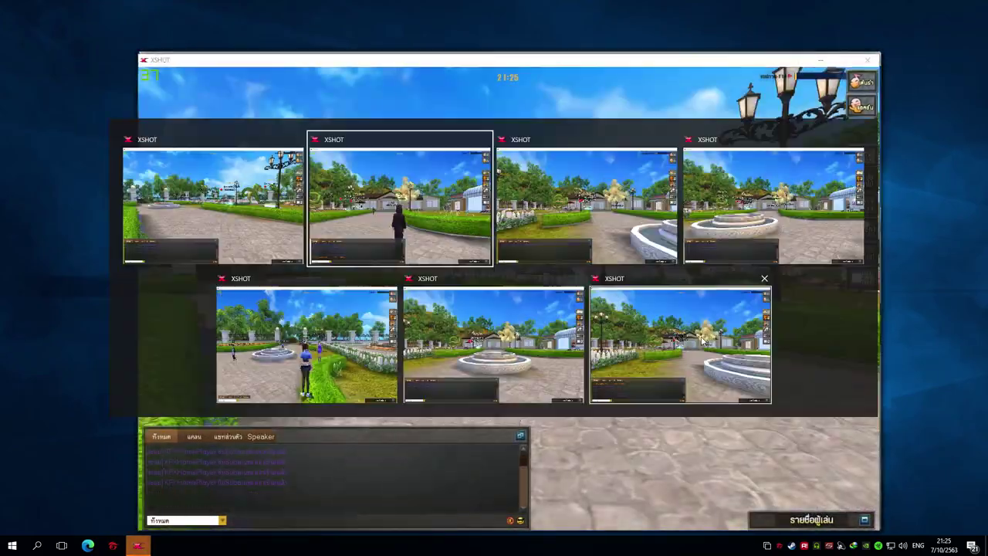
{"action": "left_click", "coordinate": [560, 207]}
{"action": "key", "text": "w"}
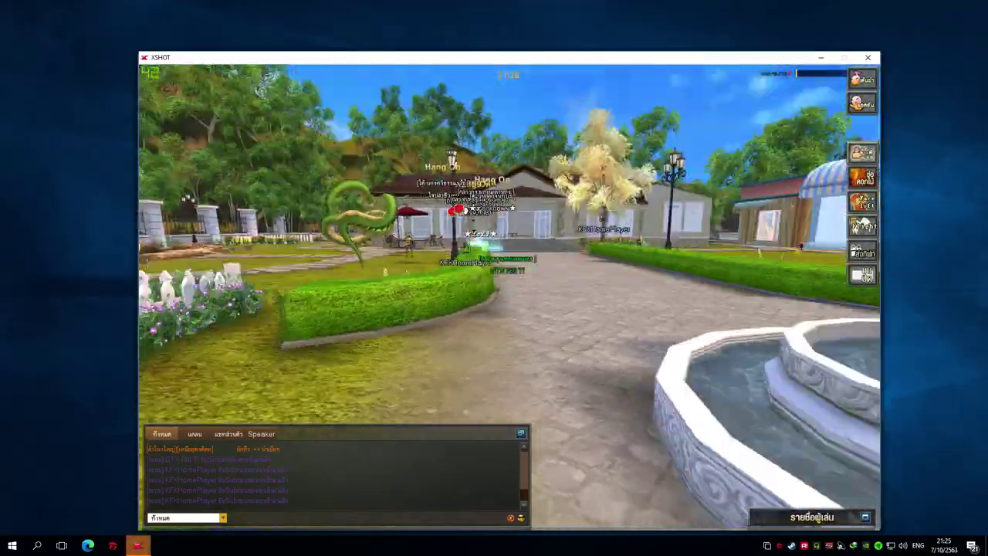
{"action": "key", "text": "w"}
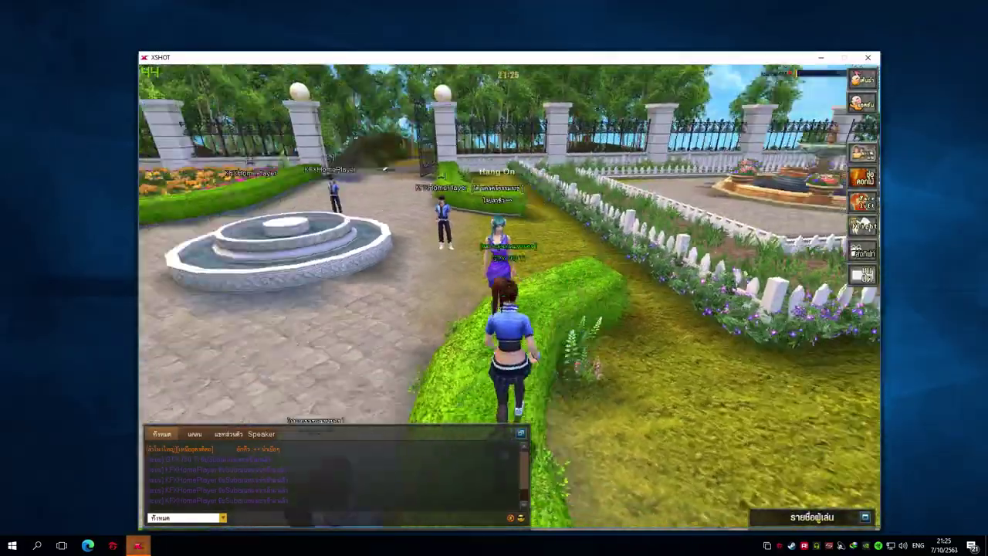
{"action": "key", "text": "w"}
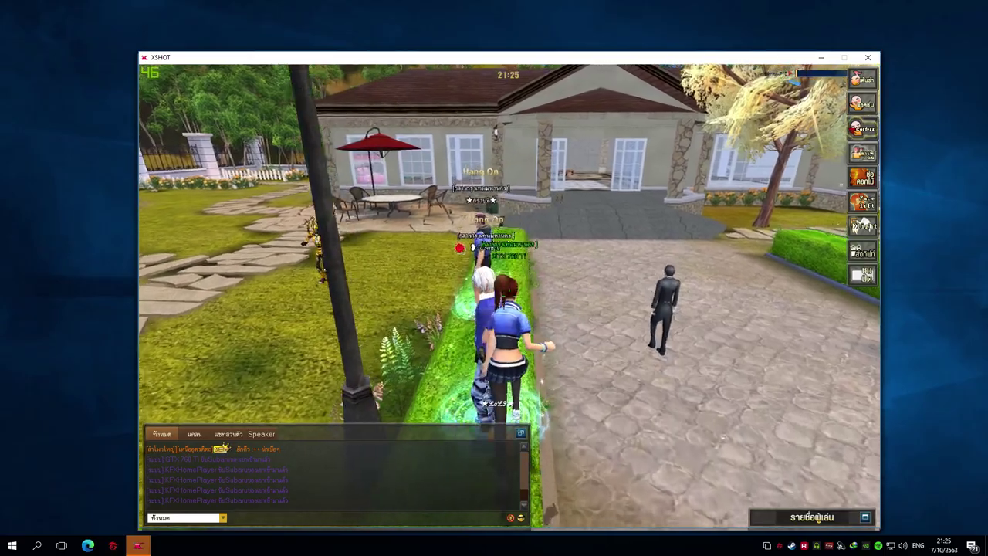
{"action": "key", "text": "w"}
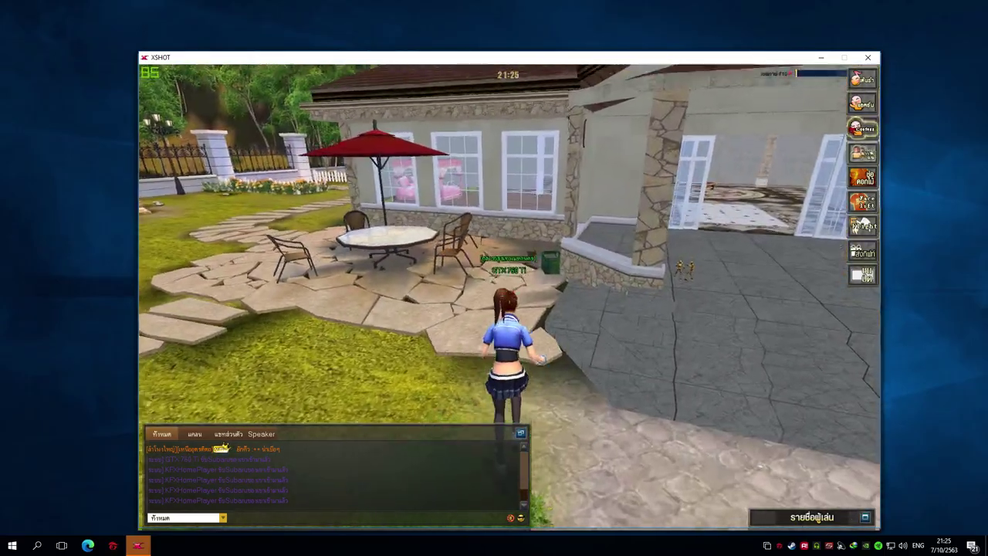
{"action": "key", "text": "space"}
{"action": "key", "text": "w"}
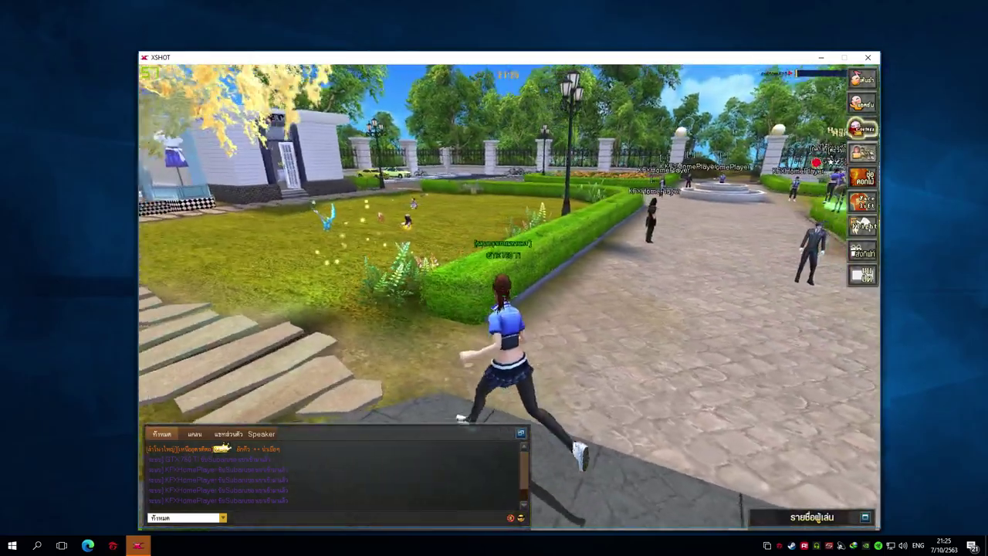
- Run the character back along the paved path towards the fountain and the other characters on the hedge
{"action": "key", "text": "d"}
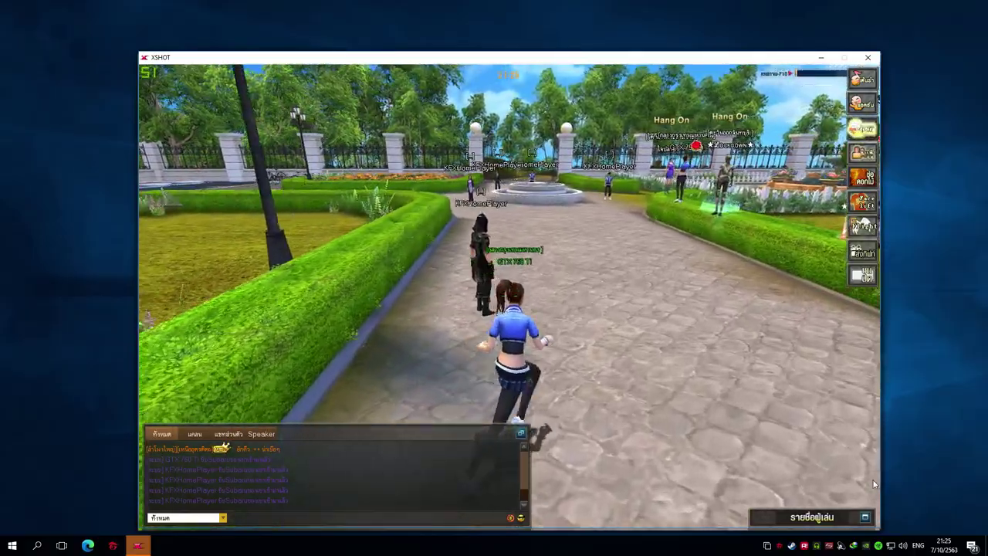
{"action": "key", "text": "w"}
{"action": "key", "text": "w"}
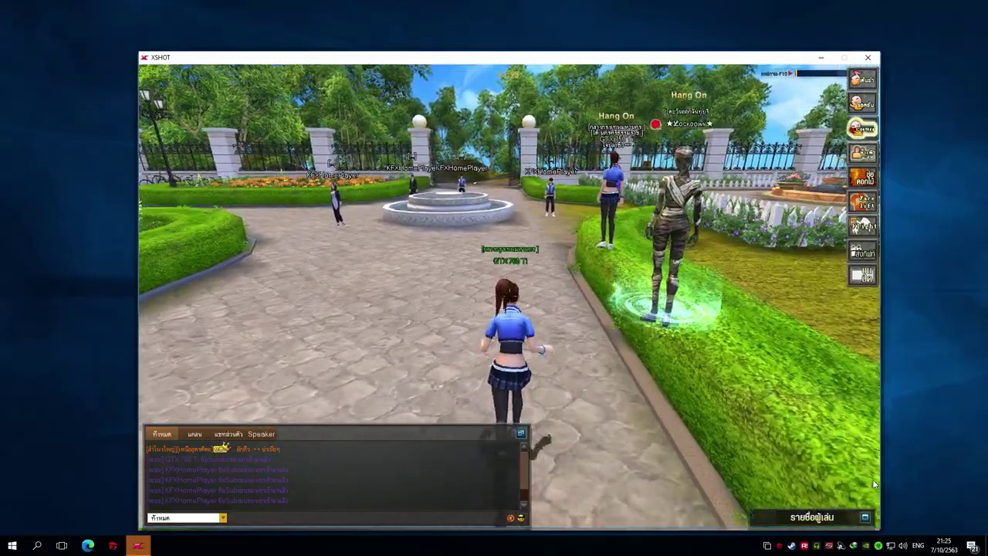
{"action": "key", "text": "a"}
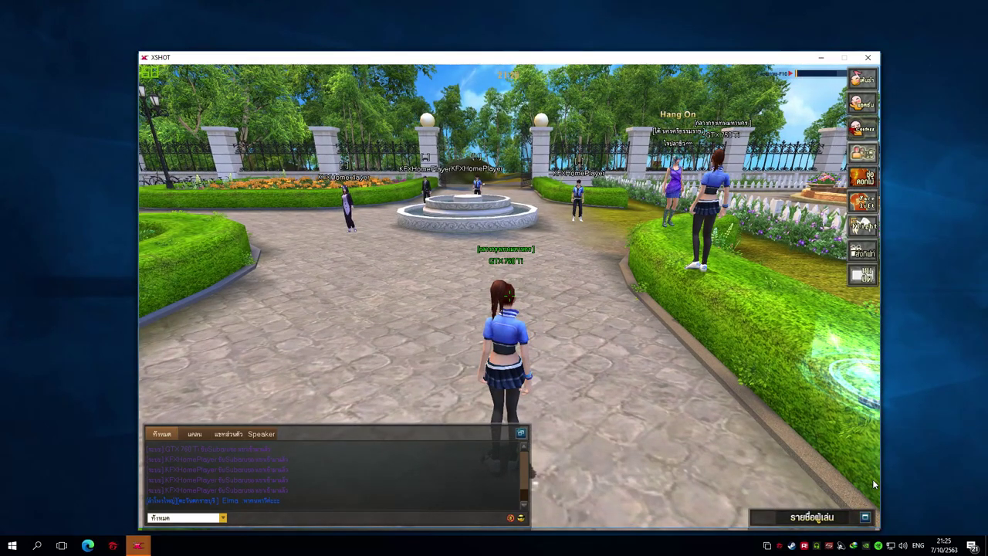
{"action": "key", "text": "w"}
{"action": "key", "text": "d"}
{"action": "key", "text": "w"}
{"action": "key", "text": "d"}
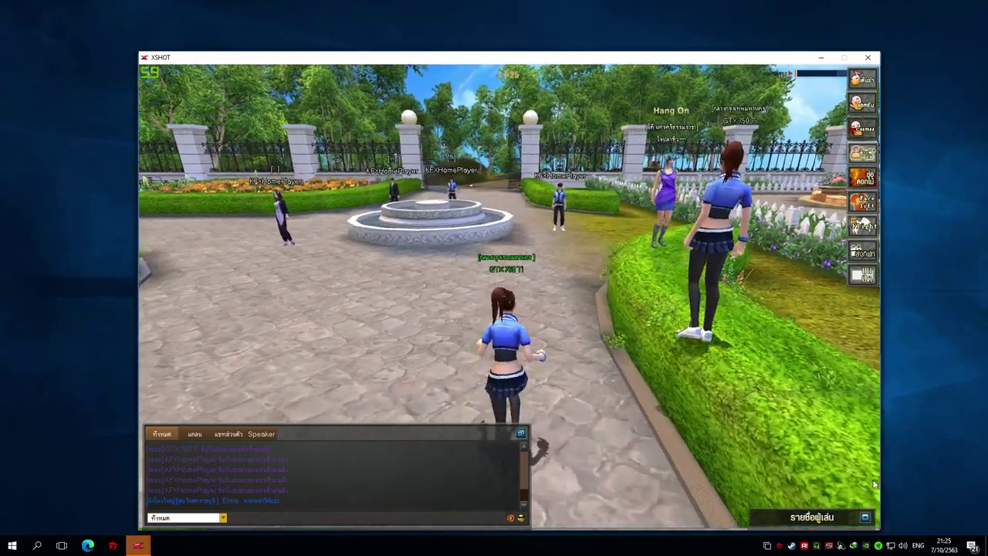
- Leave the Home room with two of the game clients using the exit option of the in-game menu
{"action": "key", "text": "Escape"}
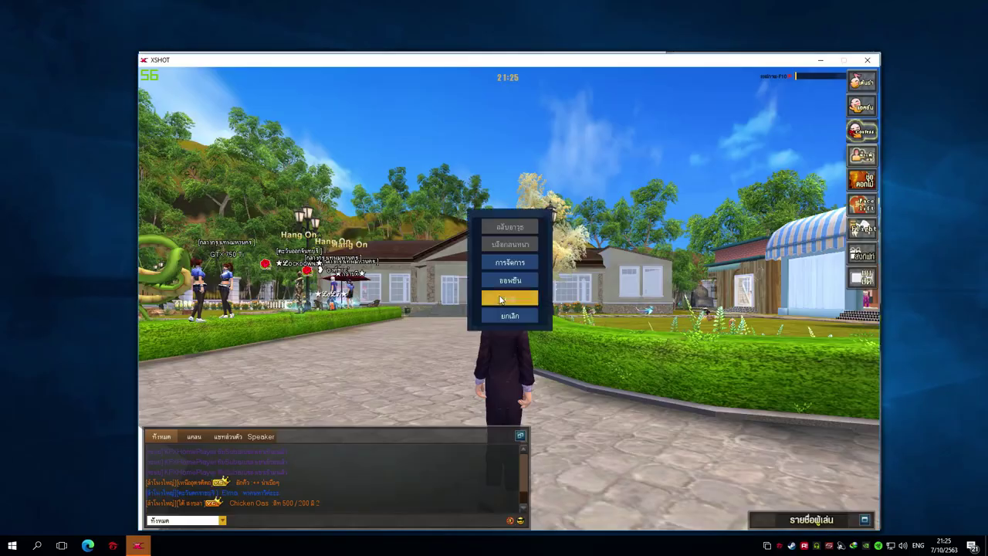
{"action": "left_click", "coordinate": [501, 299]}
{"action": "key", "text": "Escape"}
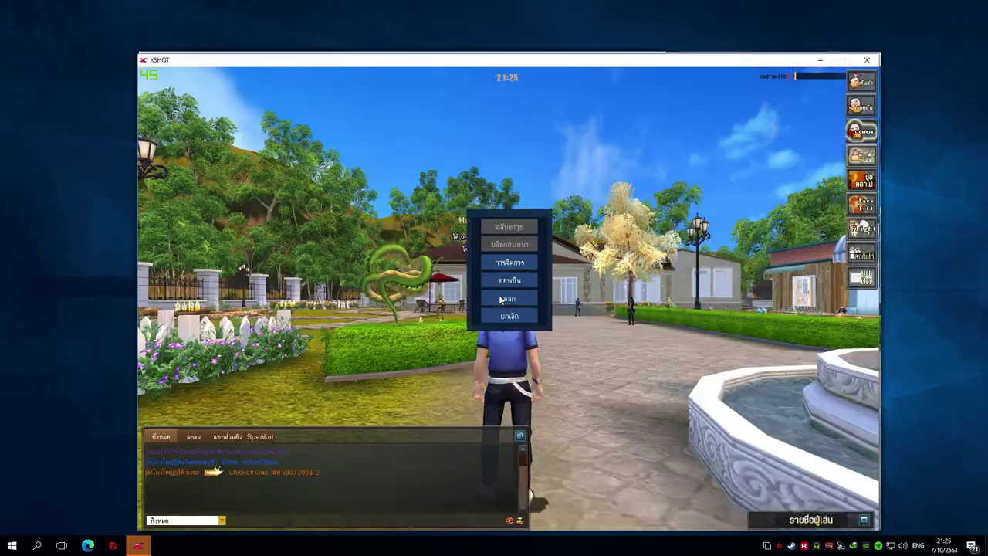
{"action": "left_click", "coordinate": [500, 297]}
- Bring up the other clients still in the Home room and exit them to the lobby
{"action": "key", "text": "alt+Tab"}
{"action": "left_click", "coordinate": [807, 285]}
{"action": "key", "text": "Escape"}
{"action": "left_click", "coordinate": [524, 295]}
{"action": "key", "text": "Escape"}
{"action": "left_click", "coordinate": [514, 296]}
{"action": "key", "text": "alt+Tab"}
{"action": "left_click", "coordinate": [433, 294]}
{"action": "key", "text": "Escape"}
- Switch to a client in the lobby and look through the Global Server/Channel 1 room list to its lower entries
{"action": "key", "text": "alt+Tab"}
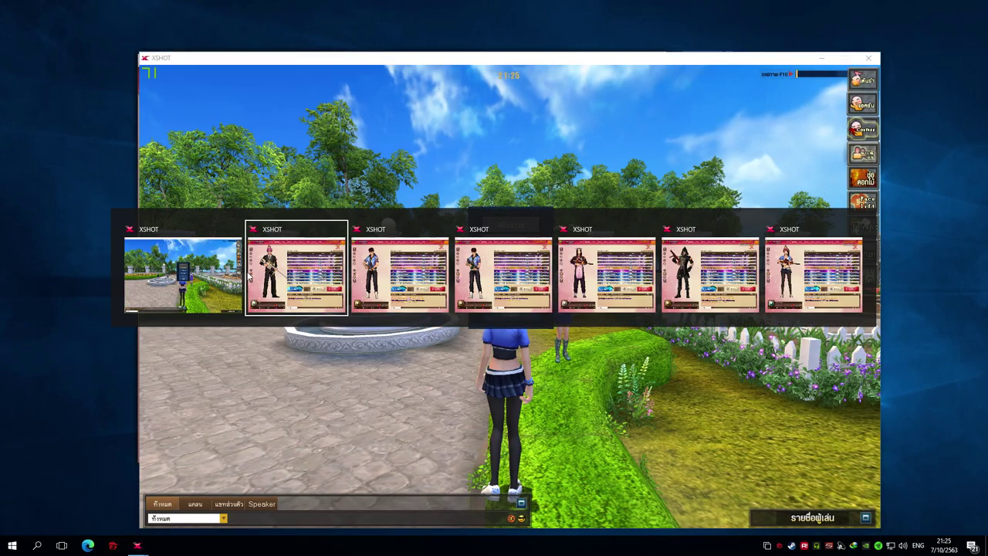
{"action": "key", "text": "alt+Tab"}
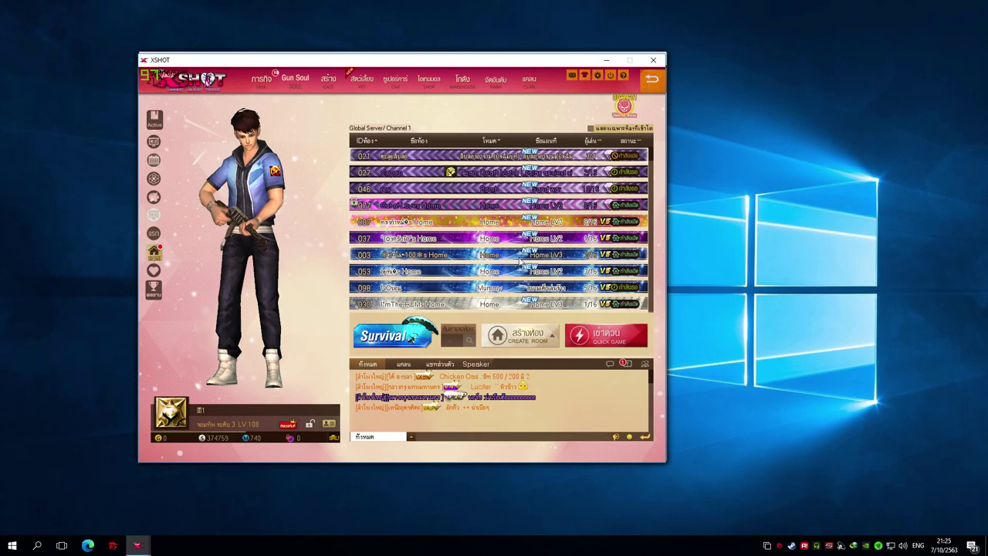
{"action": "scroll", "coordinate": [618, 247], "scroll_direction": "down", "scroll_amount": 6}
{"action": "scroll", "coordinate": [616, 248], "scroll_direction": "down", "scroll_amount": 8}
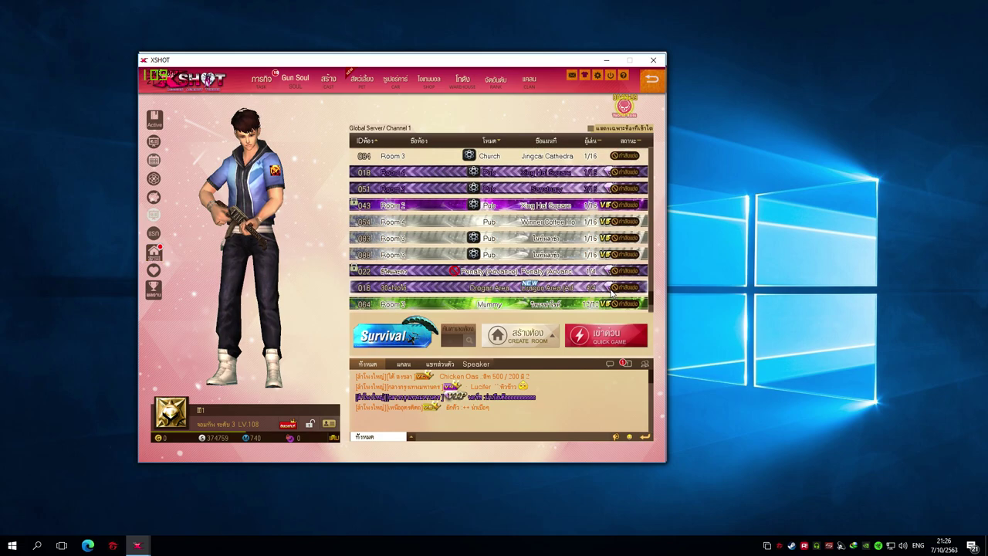
{"action": "scroll", "coordinate": [519, 299], "scroll_direction": "down", "scroll_amount": 1}
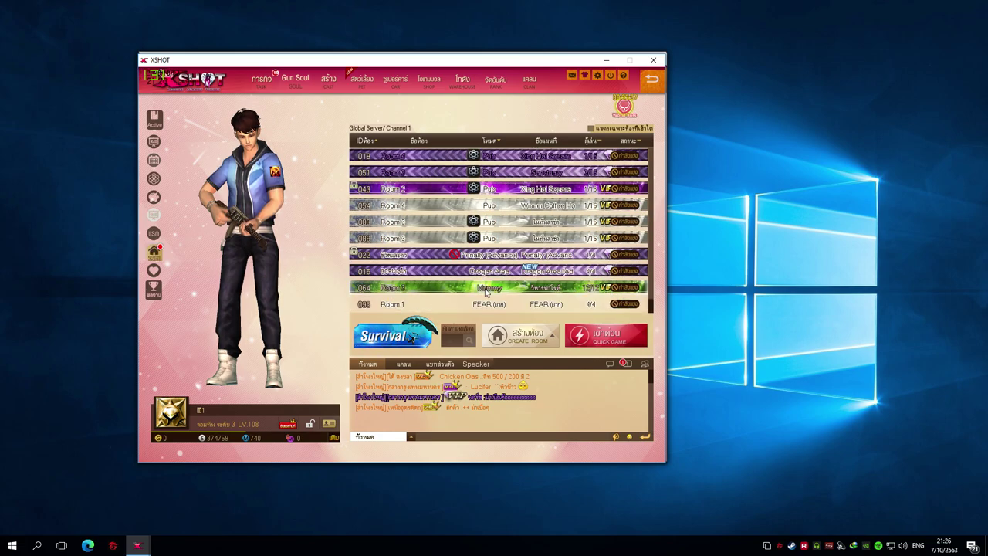
- Look at the Channel 2 room list of the Global Server and return to Channel 1
{"action": "key", "text": "Escape"}
{"action": "double_click", "coordinate": [500, 186]}
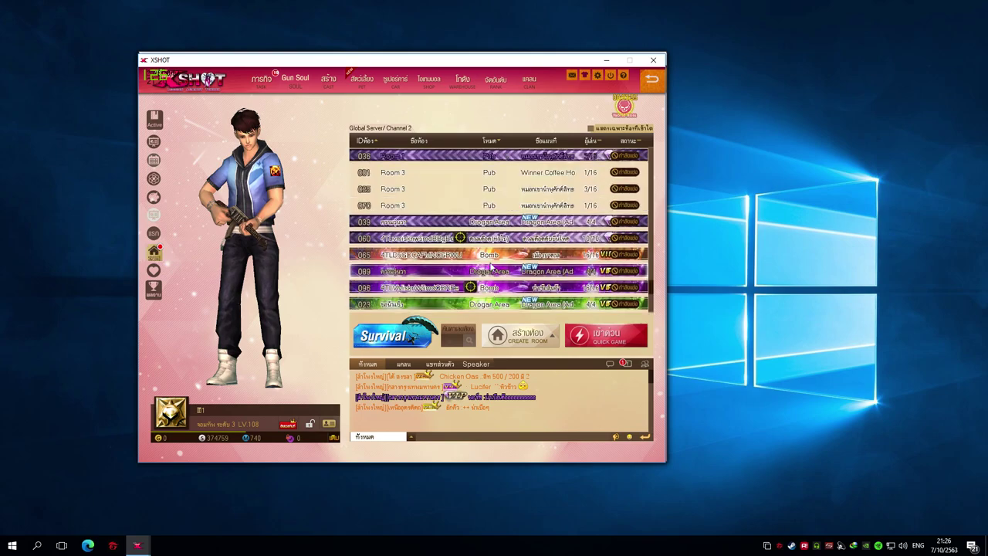
{"action": "key", "text": "Escape"}
{"action": "double_click", "coordinate": [458, 168]}
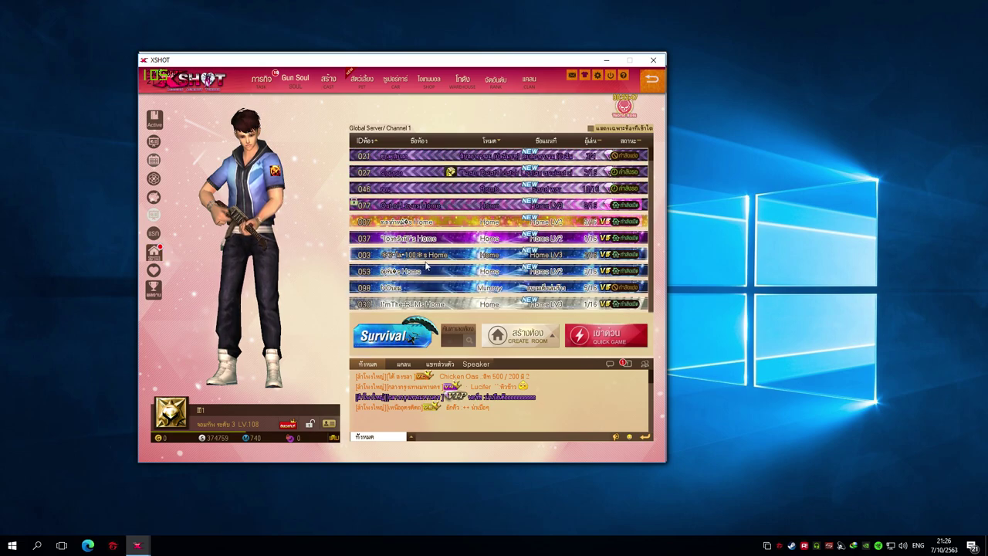
- Join Home LV3 room 003 from the Channel 1 list and switch to the other lobby clients
{"action": "left_click", "coordinate": [417, 266]}
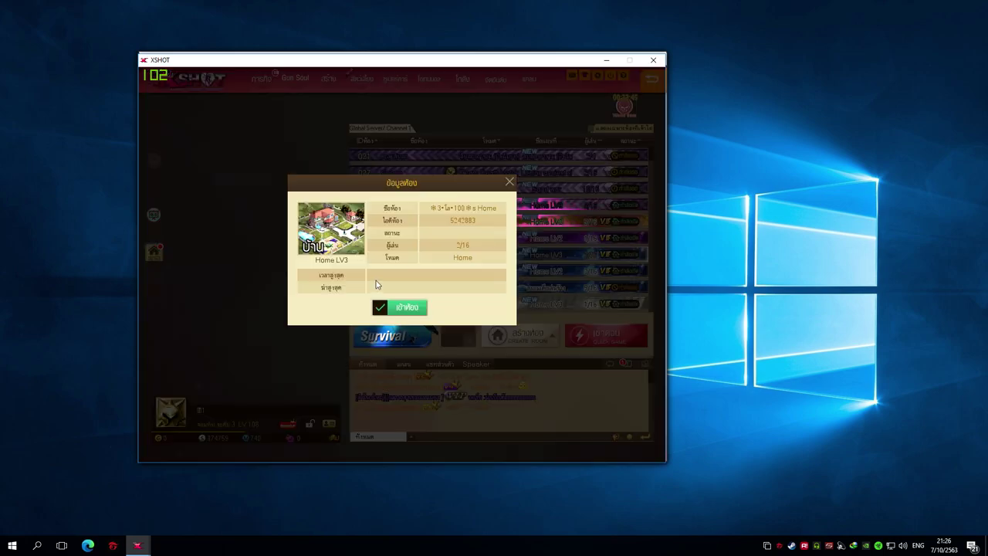
{"action": "left_click", "coordinate": [396, 307]}
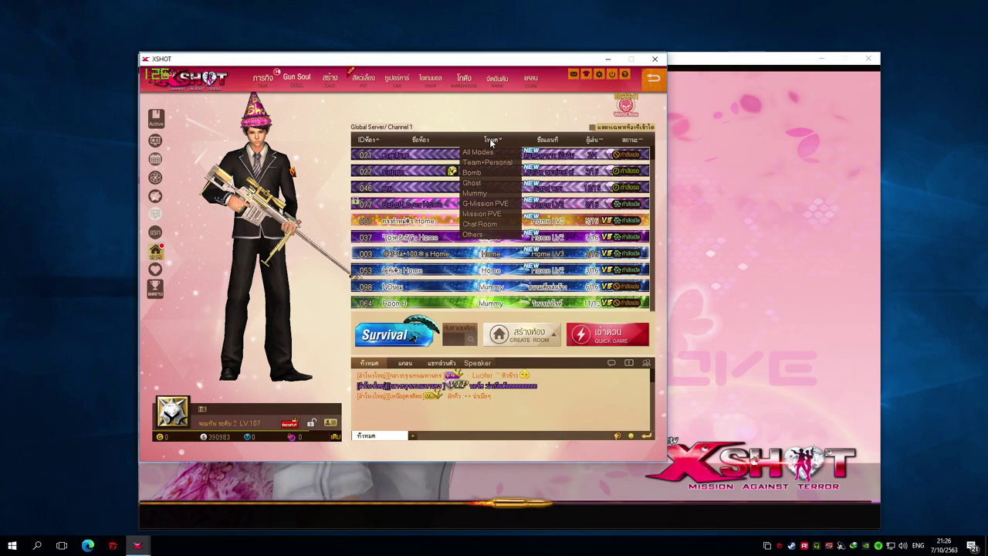
{"action": "left_click", "coordinate": [459, 209]}
{"action": "key", "text": "alt+Tab"}
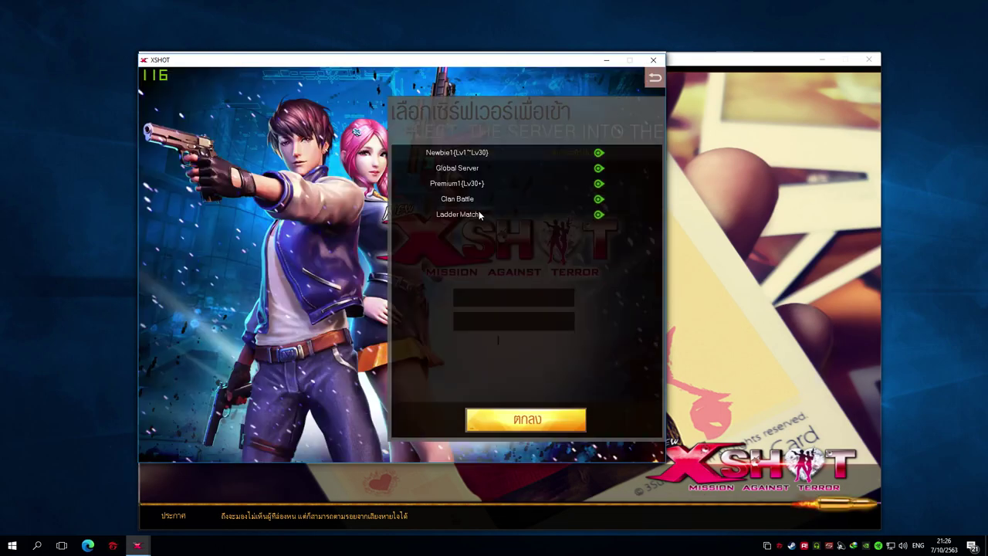
- Cycle through the remaining lobby clients and bring them back from the Global Server channels to the server selection
{"action": "double_click", "coordinate": [478, 210]}
{"action": "key", "text": "alt+Tab"}
{"action": "key", "text": "alt+Tab"}
{"action": "key", "text": "alt+Tab"}
{"action": "key", "text": "alt+Tab"}
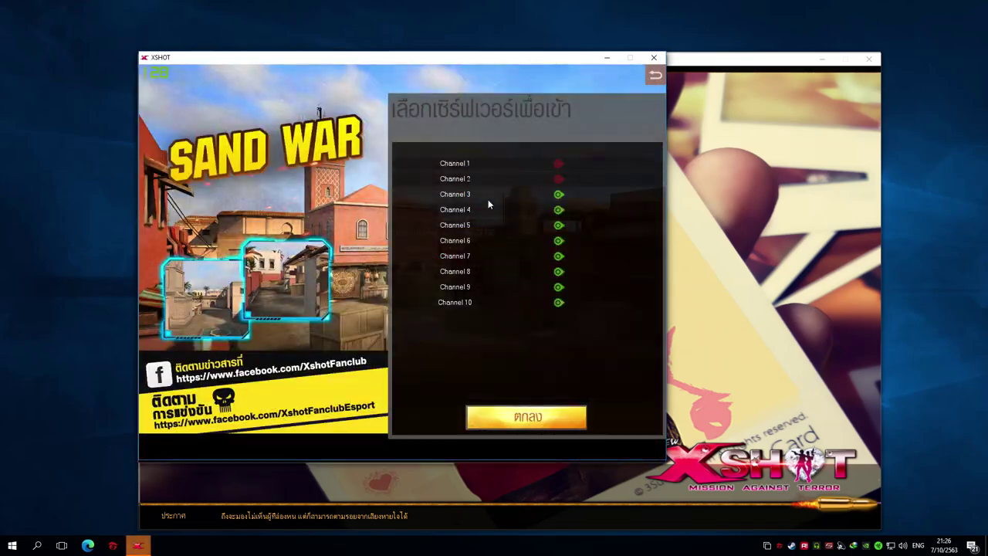
{"action": "key", "text": "alt+Tab"}
{"action": "key", "text": "alt+Tab"}
{"action": "key", "text": "alt+Tab"}
{"action": "key", "text": "alt+Tab"}
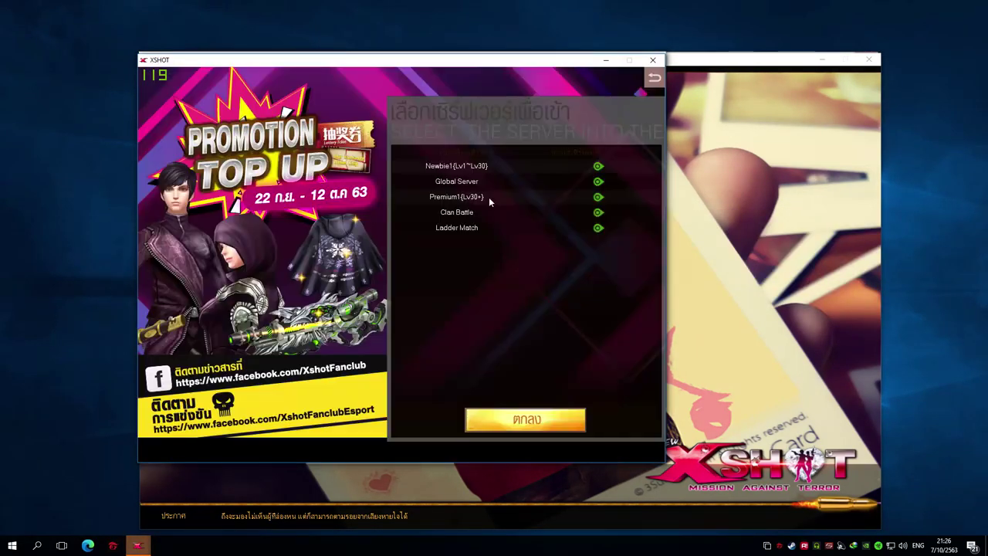
- Select the Premium1(Lv30+) server in each of the remaining clients
{"action": "double_click", "coordinate": [489, 198]}
{"action": "key", "text": "alt+Tab"}
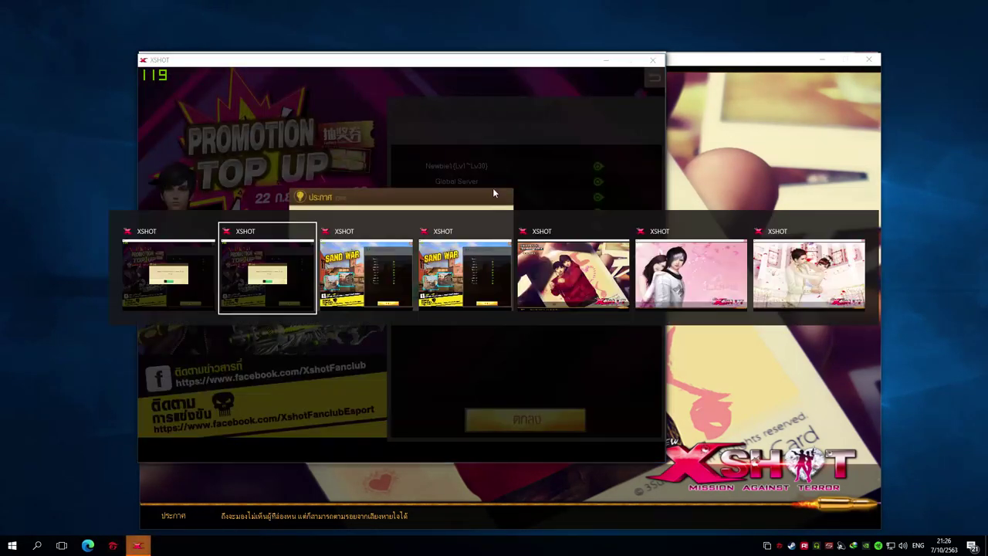
{"action": "key", "text": "Return"}
{"action": "double_click", "coordinate": [488, 166]}
{"action": "key", "text": "alt+Tab"}
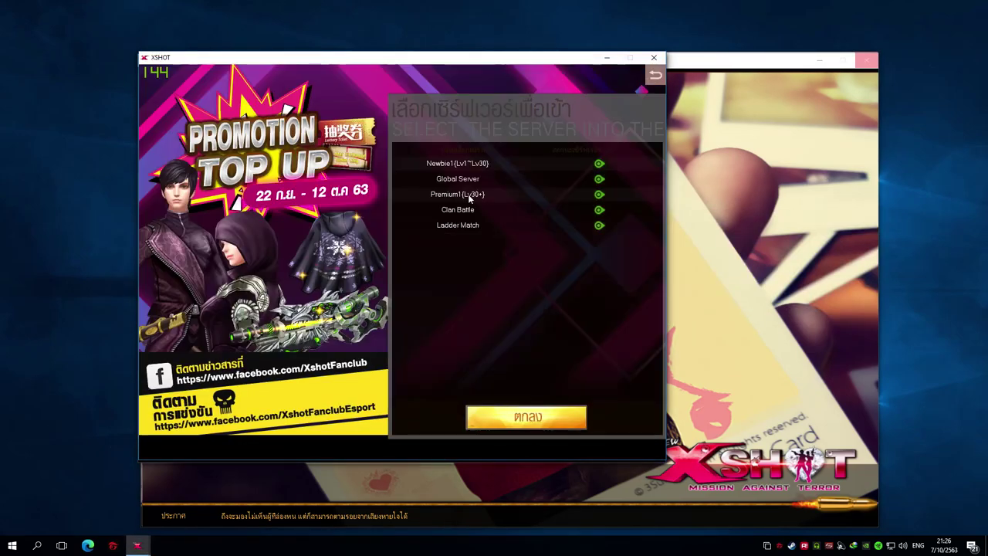
{"action": "key", "text": "alt+Tab"}
{"action": "key", "text": "alt+Tab"}
{"action": "key", "text": "alt+Tab"}
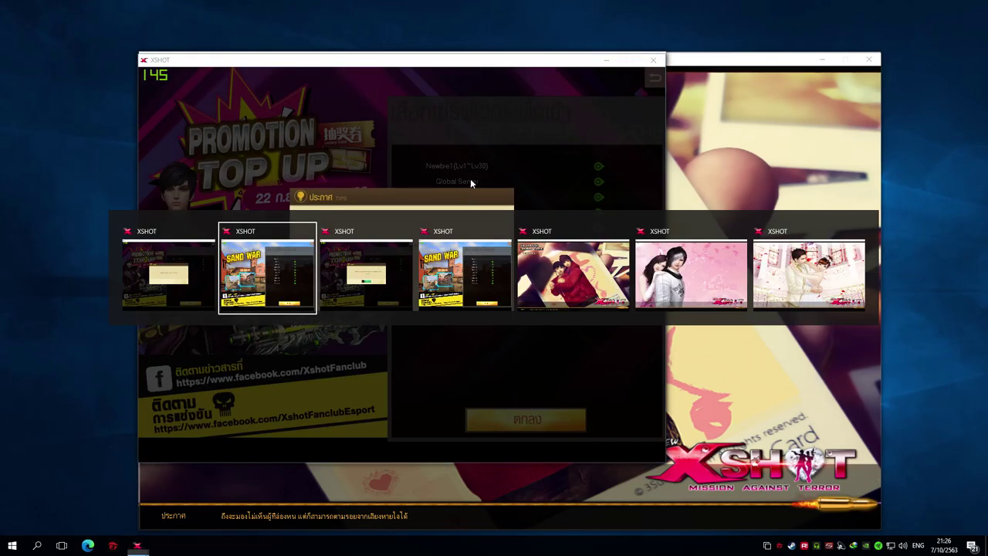
{"action": "left_click", "coordinate": [403, 293]}
- Enter Channel1 of Premium1(Lv30+) with the remaining clients
{"action": "key", "text": "alt+Tab"}
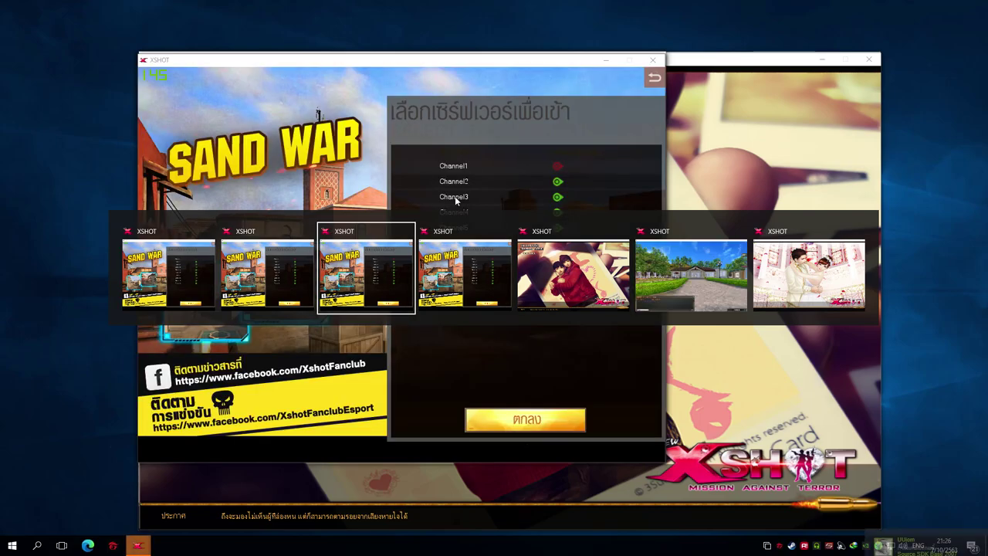
{"action": "key", "text": "alt+Tab"}
{"action": "key", "text": "alt+Tab"}
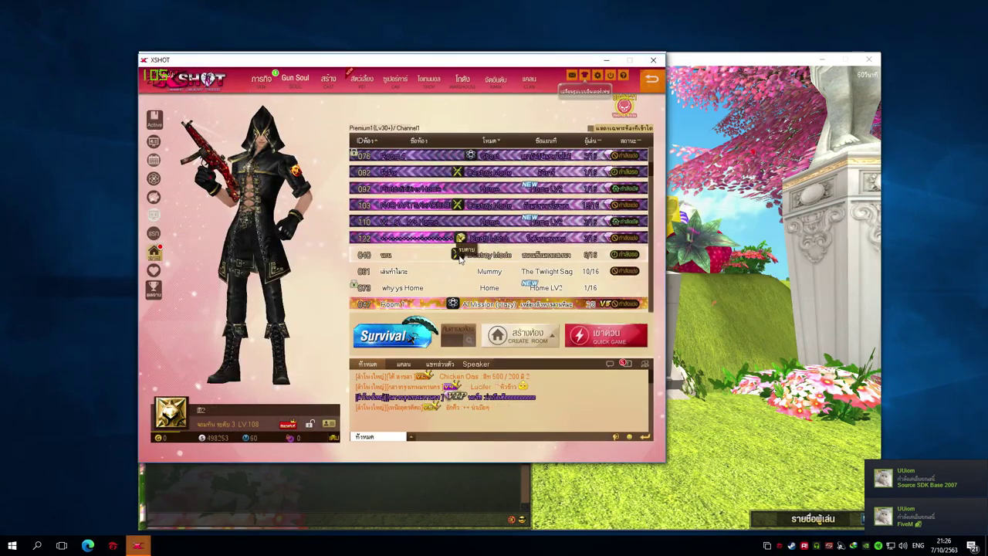
{"action": "key", "text": "alt+Tab"}
{"action": "key", "text": "alt+Tab"}
{"action": "key", "text": "alt+Tab"}
{"action": "key", "text": "alt+Tab"}
{"action": "left_click", "coordinate": [702, 358]}
{"action": "left_click", "coordinate": [582, 332]}
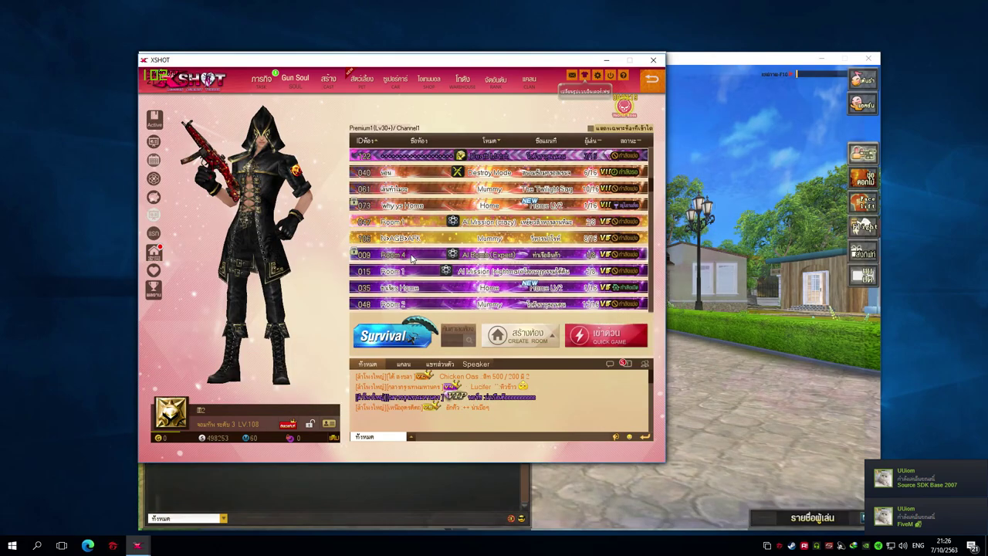
- Go through the Premium1 clients and filter the cat-costume character's room list to Chat Room
{"action": "key", "text": "alt+Tab"}
{"action": "left_click", "coordinate": [498, 266]}
{"action": "key", "text": "alt+Tab"}
{"action": "left_click", "coordinate": [499, 267]}
{"action": "key", "text": "alt+Tab"}
{"action": "left_click", "coordinate": [499, 267]}
{"action": "key", "text": "alt+Tab"}
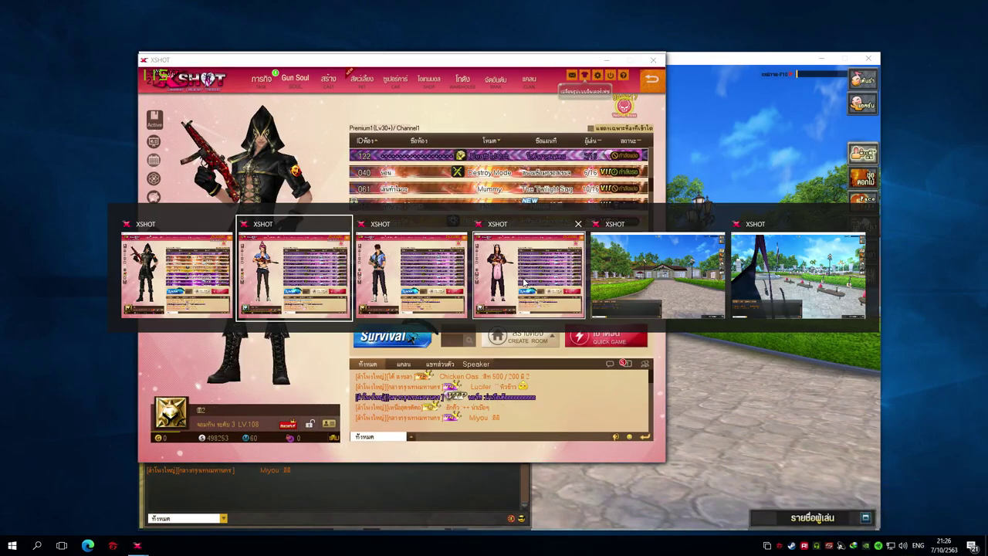
{"action": "left_click", "coordinate": [498, 267]}
{"action": "scroll", "coordinate": [500, 216], "scroll_direction": "down", "scroll_amount": 2}
{"action": "left_click", "coordinate": [477, 225]}
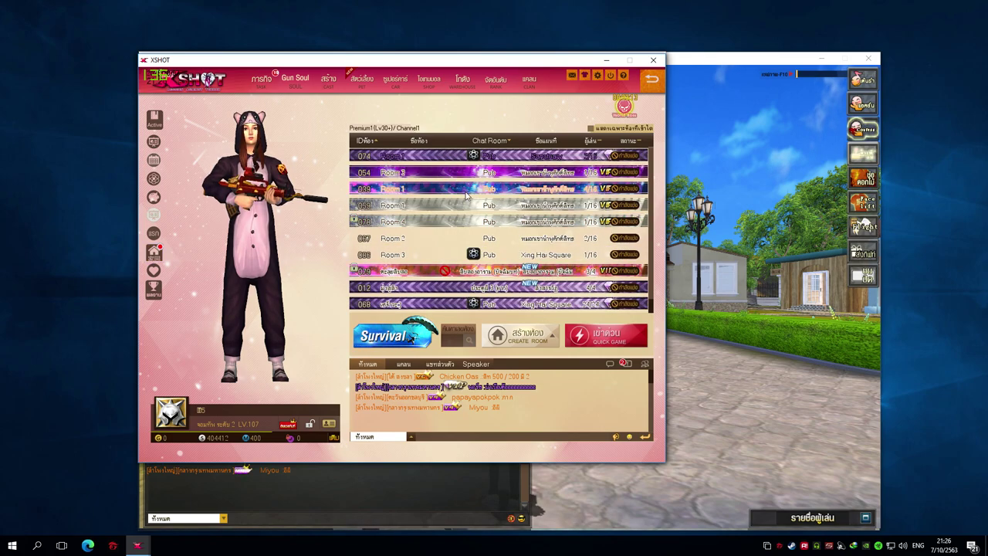
- Filter the hooded character's room list to Chat Room, and check the running processes in Task Manager before closing it
{"action": "key", "text": "alt+Tab"}
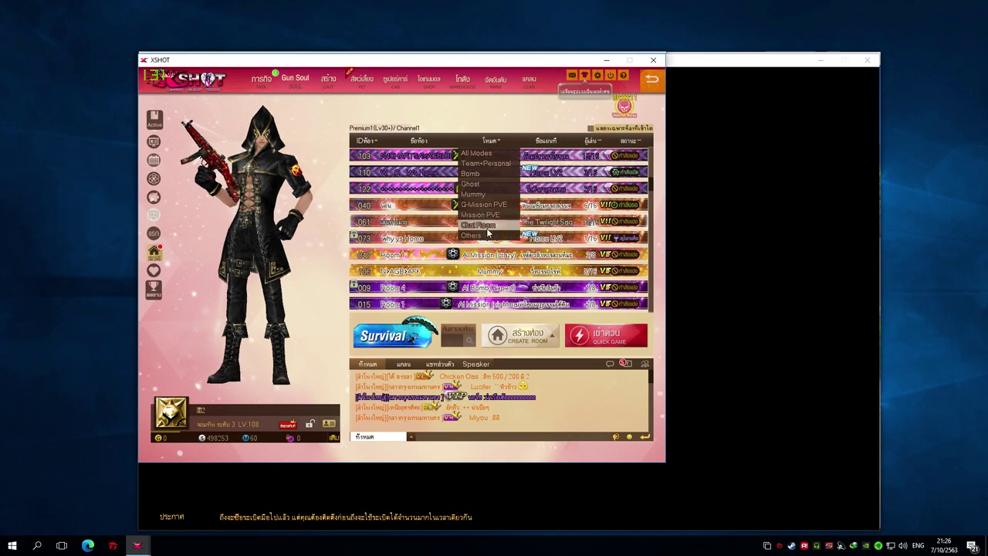
{"action": "left_click", "coordinate": [486, 228]}
{"action": "right_click", "coordinate": [415, 545]}
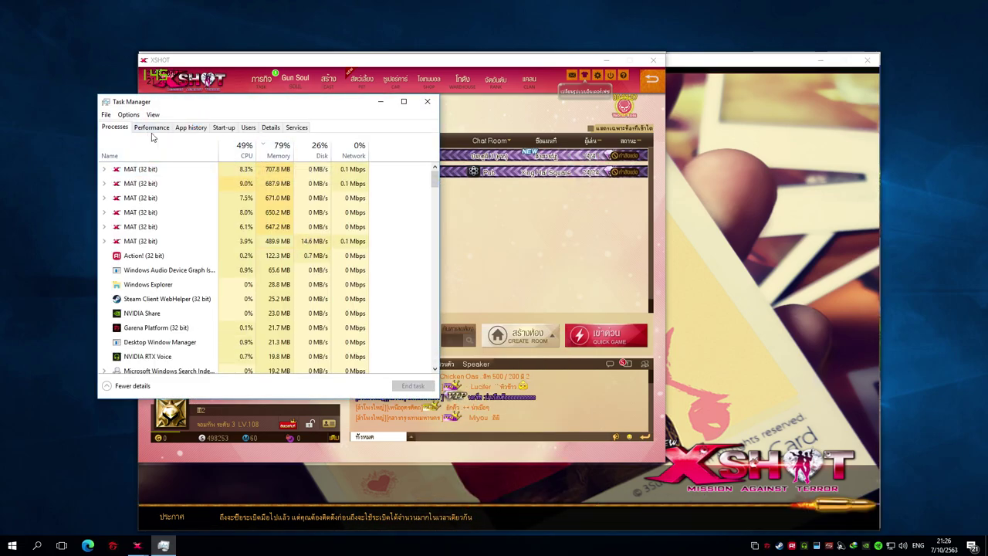
{"action": "left_click", "coordinate": [427, 101]}
- Switch to the male blue-jacket character's client and join the Xing Hai Square Pub room from its room list
{"action": "key", "text": "alt+Tab"}
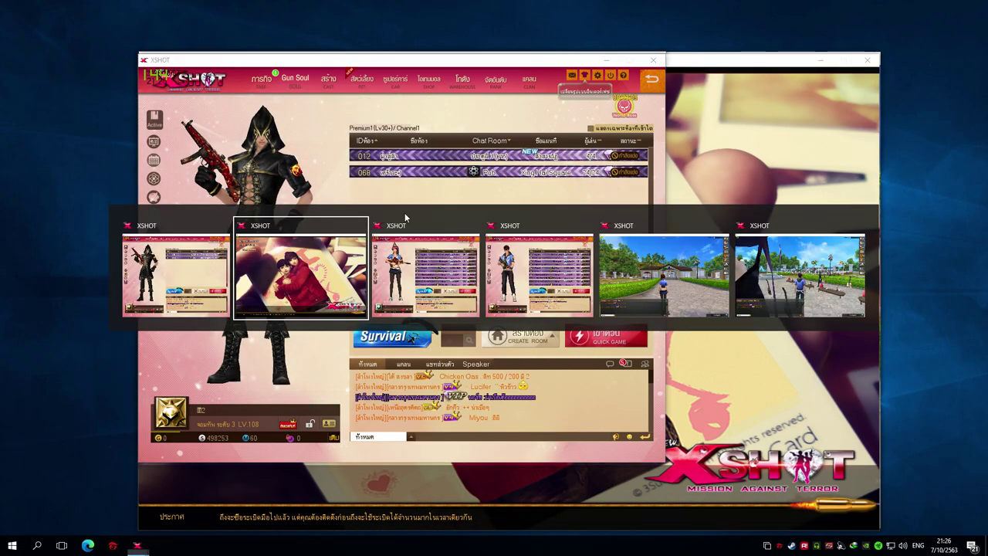
{"action": "left_click", "coordinate": [456, 278]}
{"action": "left_click", "coordinate": [522, 330]}
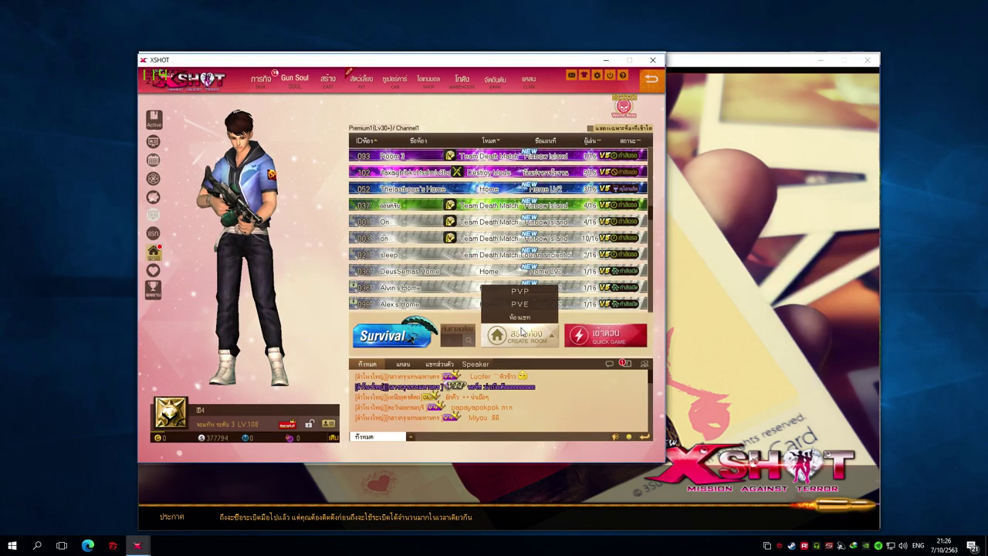
{"action": "scroll", "coordinate": [536, 305], "scroll_direction": "down", "scroll_amount": 4}
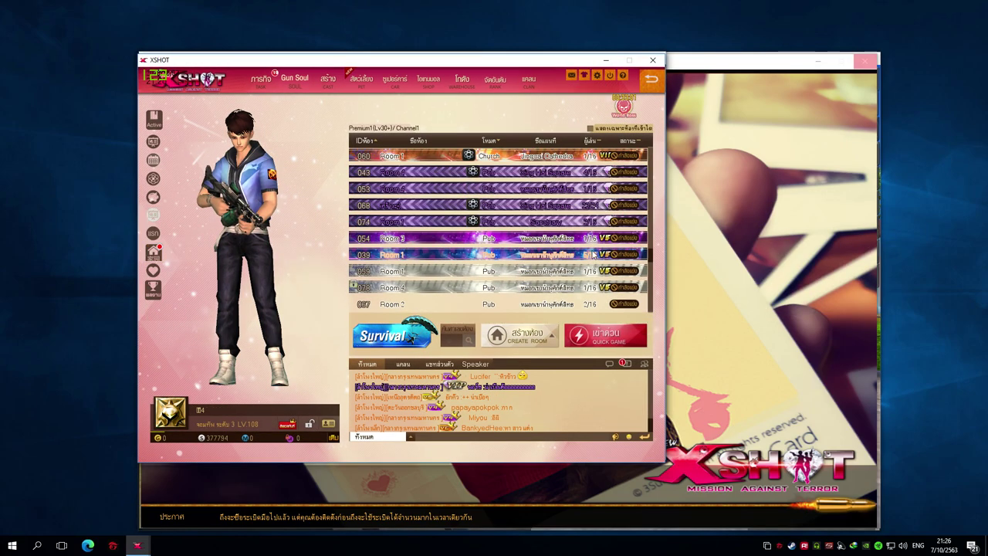
{"action": "left_click", "coordinate": [518, 206]}
- Join Pub room 039 with the hooded character's client
{"action": "key", "text": "alt+Tab"}
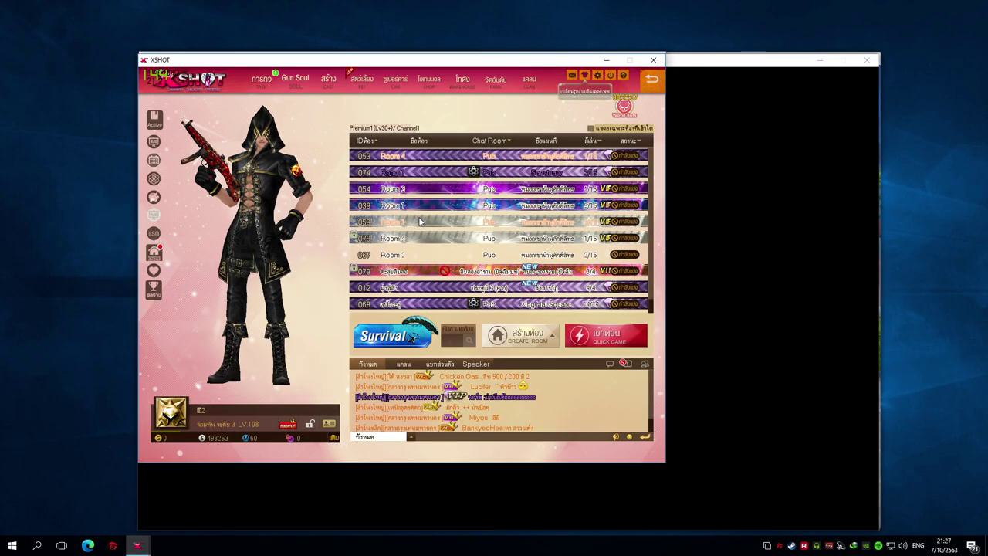
{"action": "left_click", "coordinate": [432, 208]}
{"action": "key", "text": "Return"}
- Find the Pub rooms in the party-hat female character's room list and join one of them
{"action": "key", "text": "alt+Tab"}
{"action": "key", "text": "Tab"}
{"action": "scroll", "coordinate": [510, 247], "scroll_direction": "down", "scroll_amount": 10}
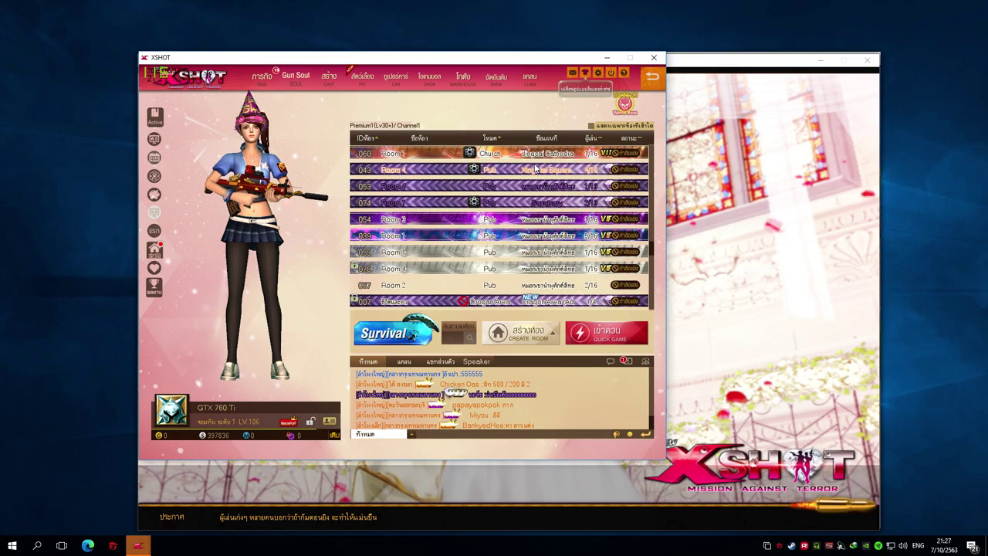
{"action": "scroll", "coordinate": [575, 216], "scroll_direction": "up", "scroll_amount": 3}
{"action": "double_click", "coordinate": [551, 238]}
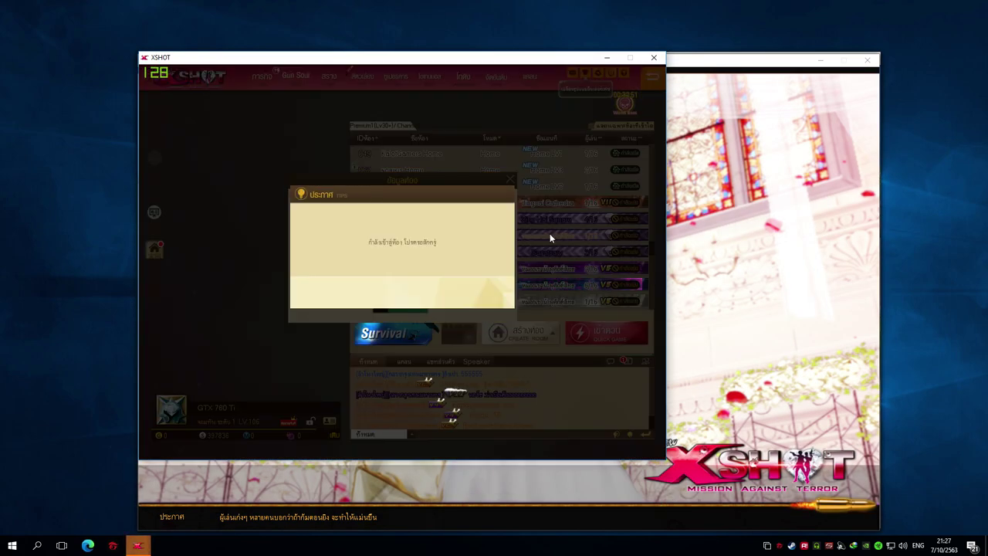
- Bring up the cat-costume client in the garden Pub room and run the character to the round fountain pool
{"action": "key", "text": "alt+Tab"}
{"action": "key", "text": "Tab"}
{"action": "key", "text": "Tab"}
{"action": "key", "text": "Tab"}
{"action": "key", "text": "Tab"}
{"action": "key", "text": "Tab"}
{"action": "left_click", "coordinate": [549, 237]}
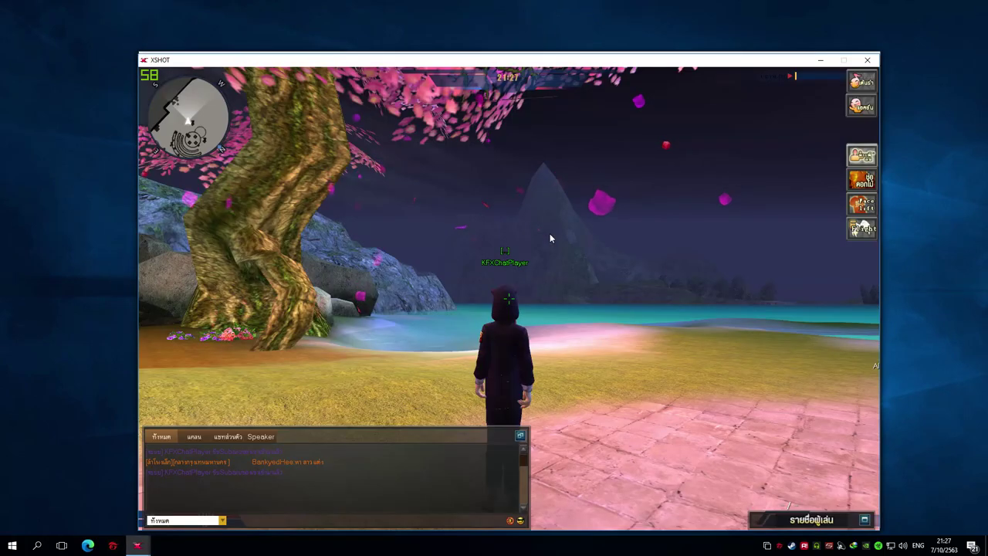
{"action": "key", "text": "w"}
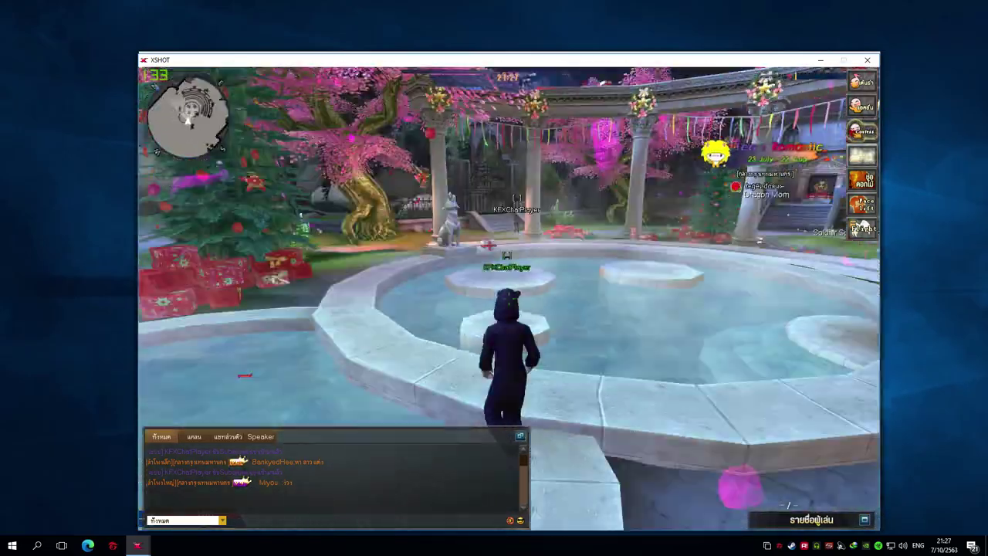
- Switch to the client in Xing Hai Square and move the character from the brick wall towards the hedged lawn
{"action": "key", "text": "alt+Tab"}
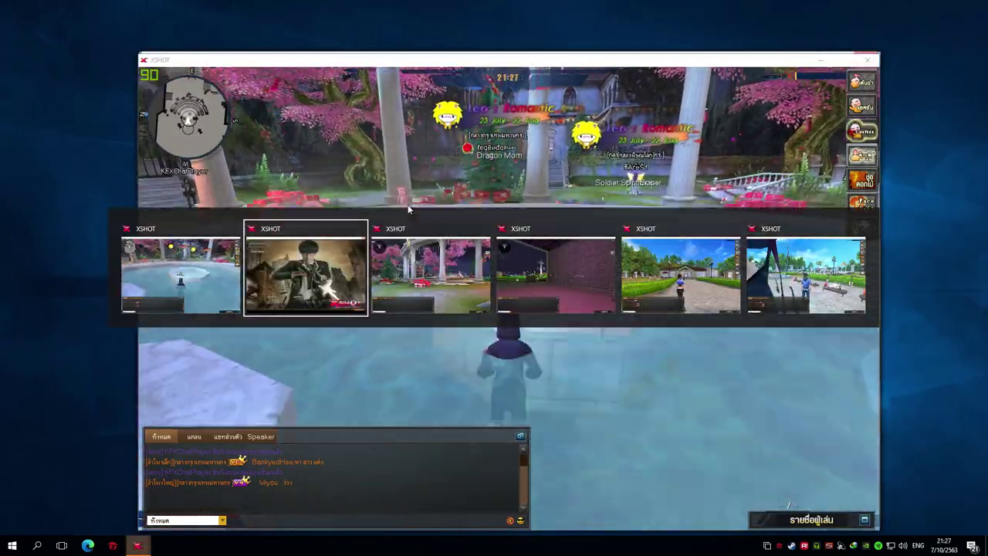
{"action": "left_click", "coordinate": [563, 261]}
{"action": "key", "text": "w"}
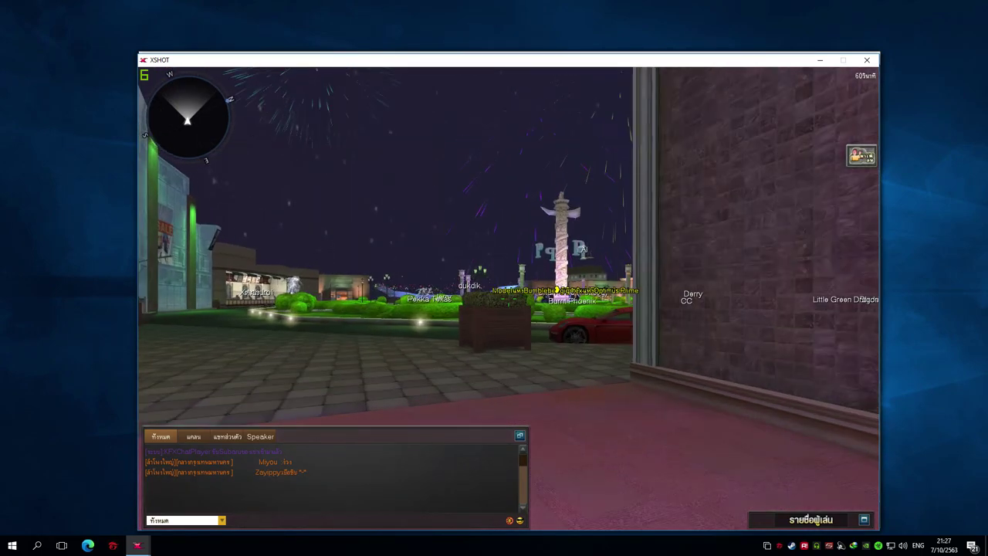
{"action": "key", "text": "w"}
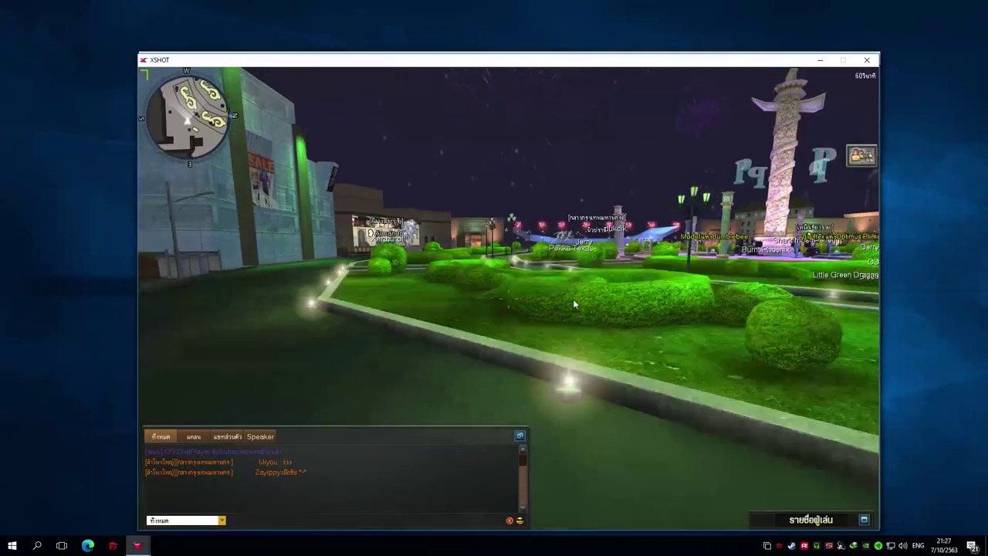
- Cycle through the running clients, return to Xing Hai Square and run and jump the character across the hedges
{"action": "key", "text": "alt+Tab"}
{"action": "key", "text": "alt+Tab"}
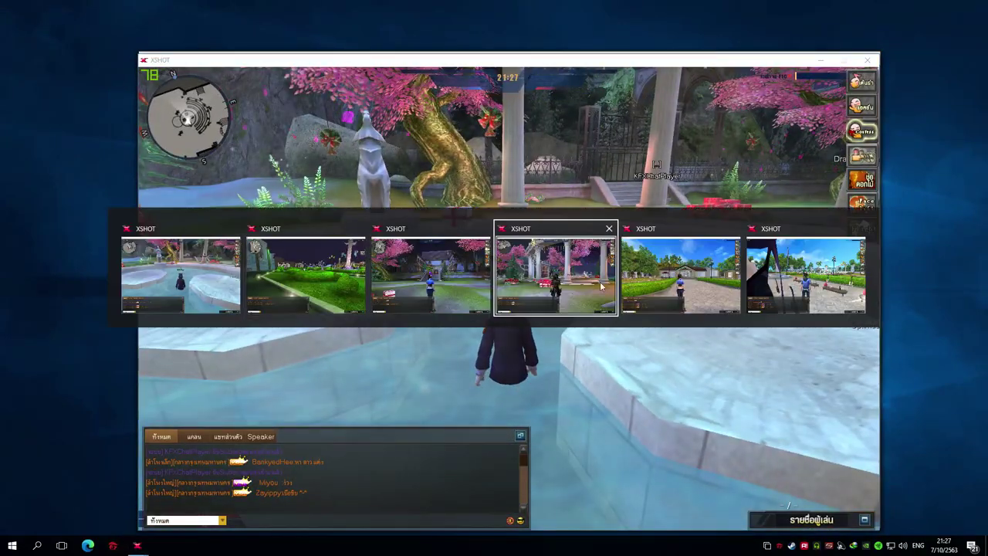
{"action": "key", "text": "alt+Tab"}
{"action": "key", "text": "w"}
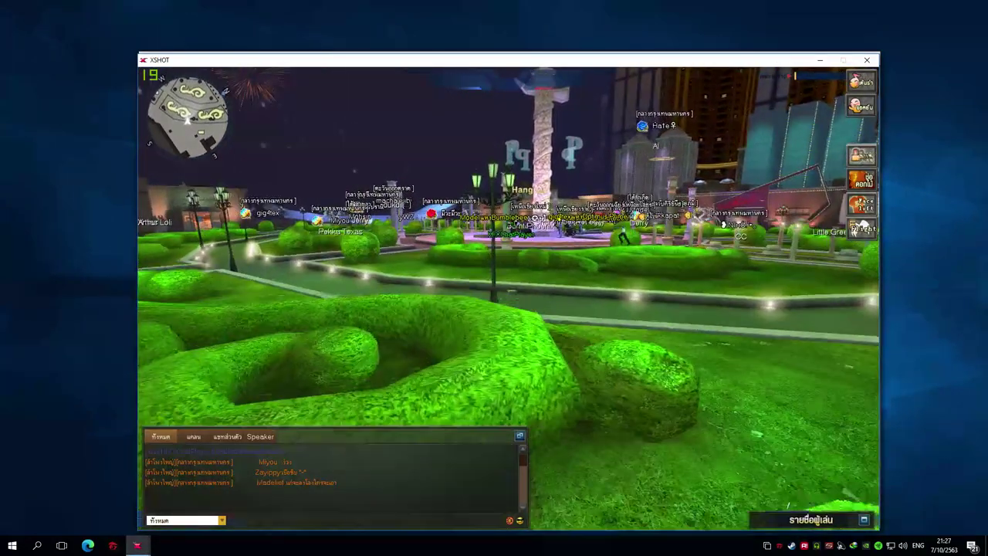
{"action": "key", "text": "w"}
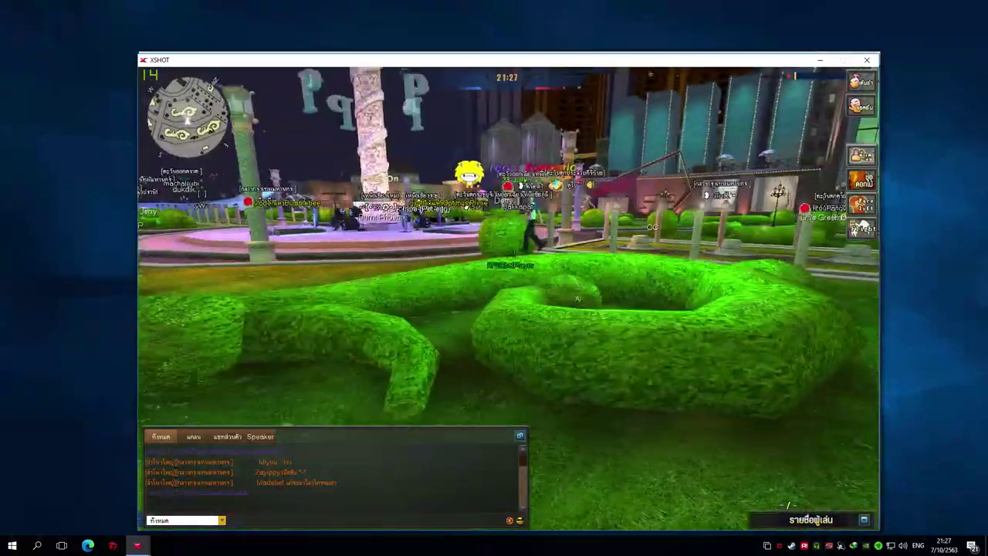
{"action": "key", "text": "w"}
{"action": "key", "text": "space"}
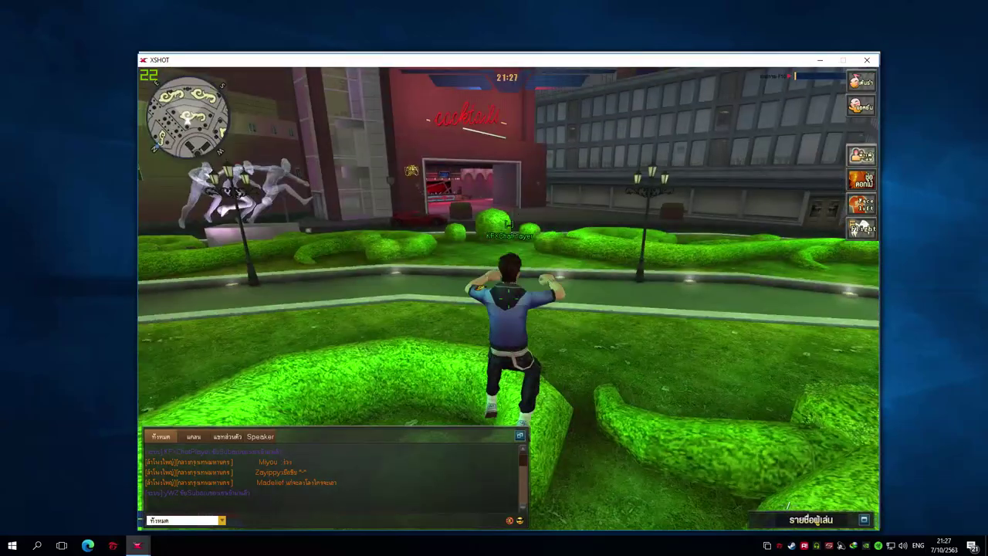
- Leave the garden room with the party-hat female character and join the Xing Hai Square Pub room from Premium1(Lv30+) Channel1
{"action": "key", "text": "alt+Tab"}
{"action": "key", "text": "alt+Tab"}
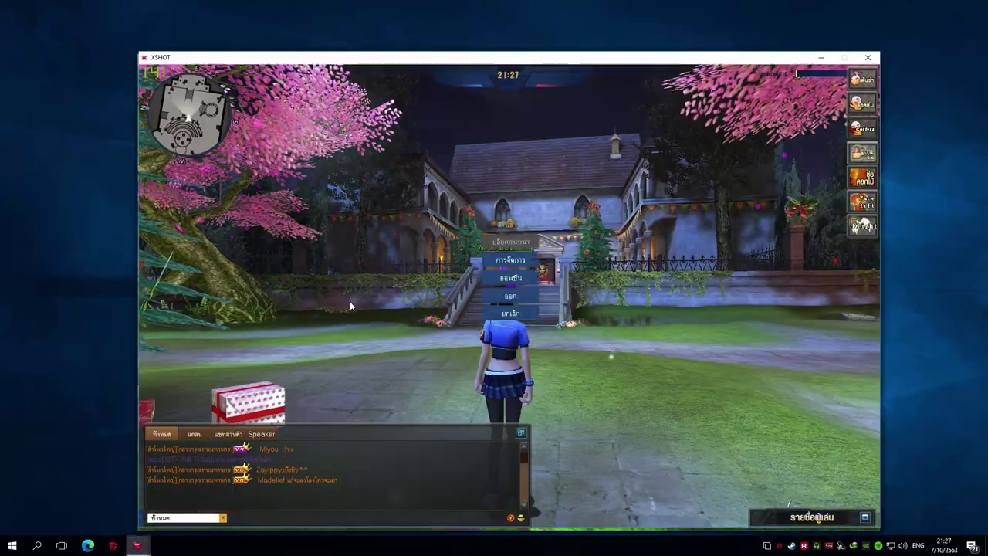
{"action": "left_click", "coordinate": [498, 298]}
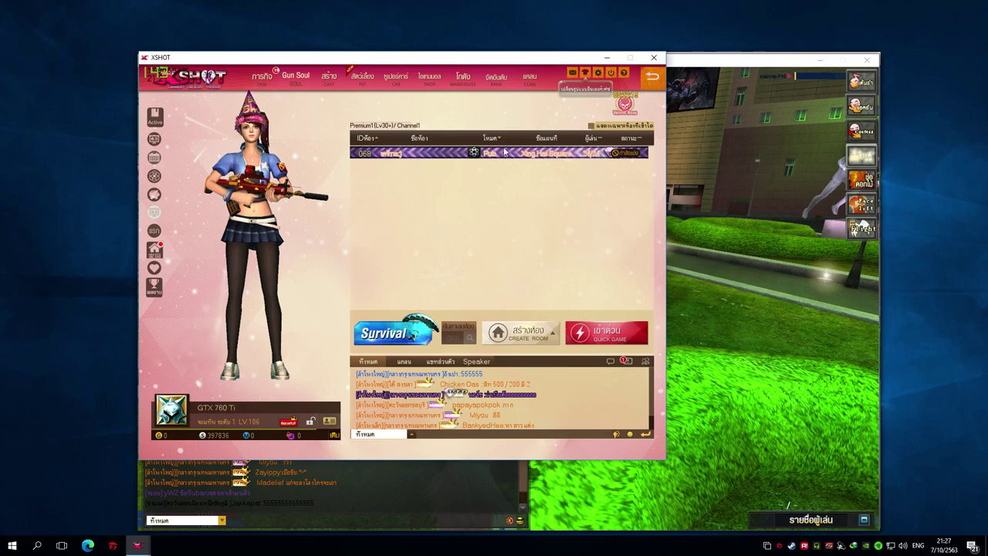
{"action": "key", "text": "alt+Tab"}
{"action": "left_click", "coordinate": [497, 299]}
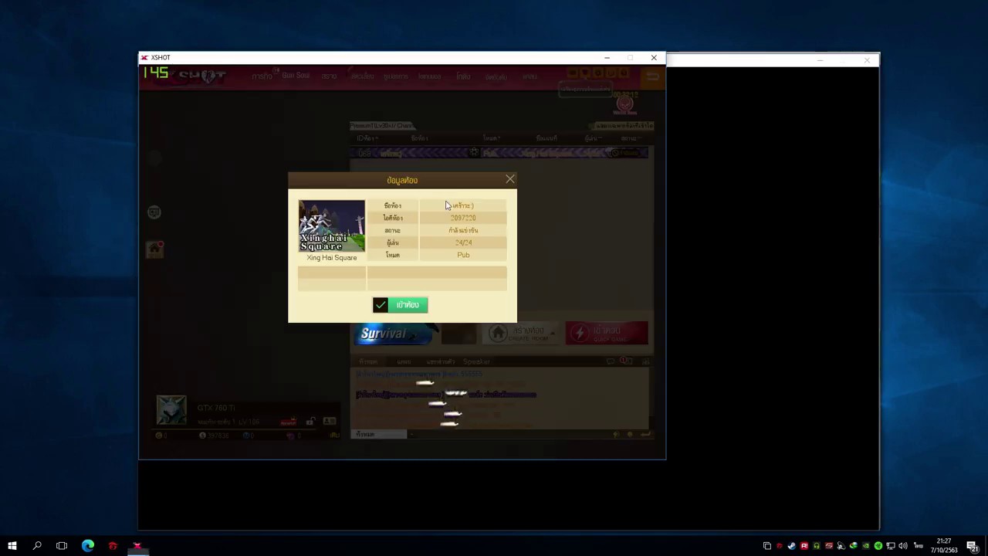
{"action": "left_click", "coordinate": [401, 304]}
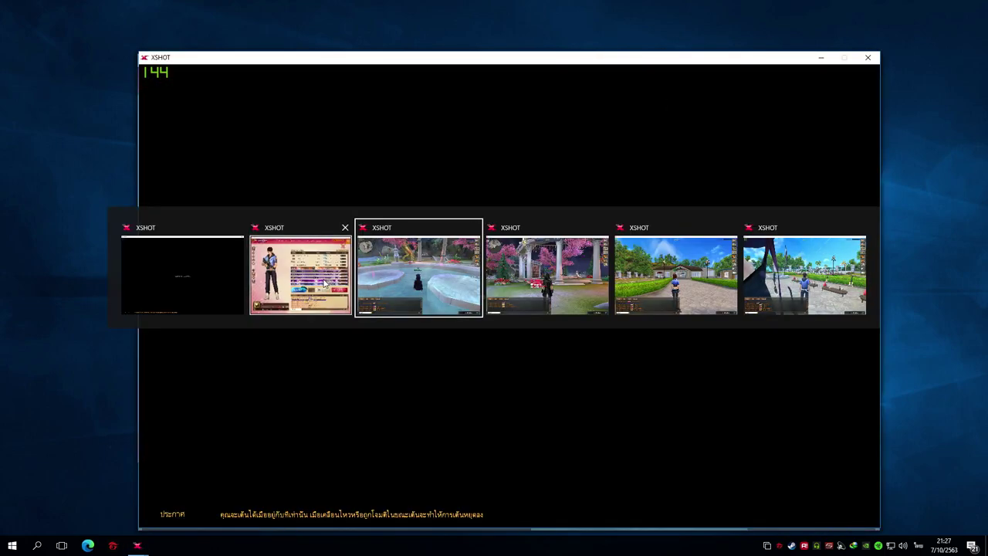
- Open Pub Room 4 in Xing Hai Square from the male character's room list and switch to the client in the Home garden
{"action": "left_click", "coordinate": [324, 284]}
{"action": "left_click", "coordinate": [461, 270]}
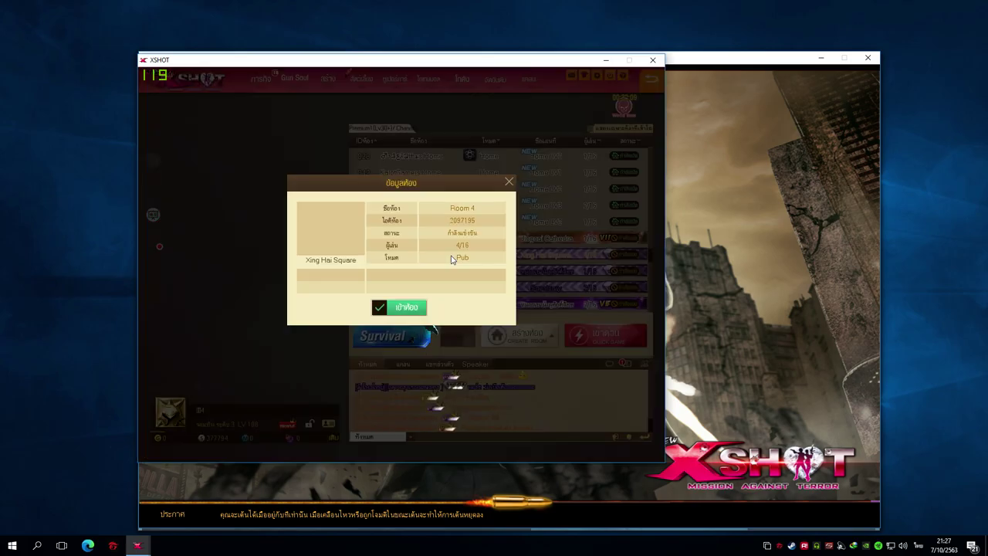
{"action": "key", "text": "alt+Tab"}
{"action": "left_click", "coordinate": [456, 296]}
{"action": "key", "text": "alt+Tab"}
{"action": "key", "text": "alt+Tab"}
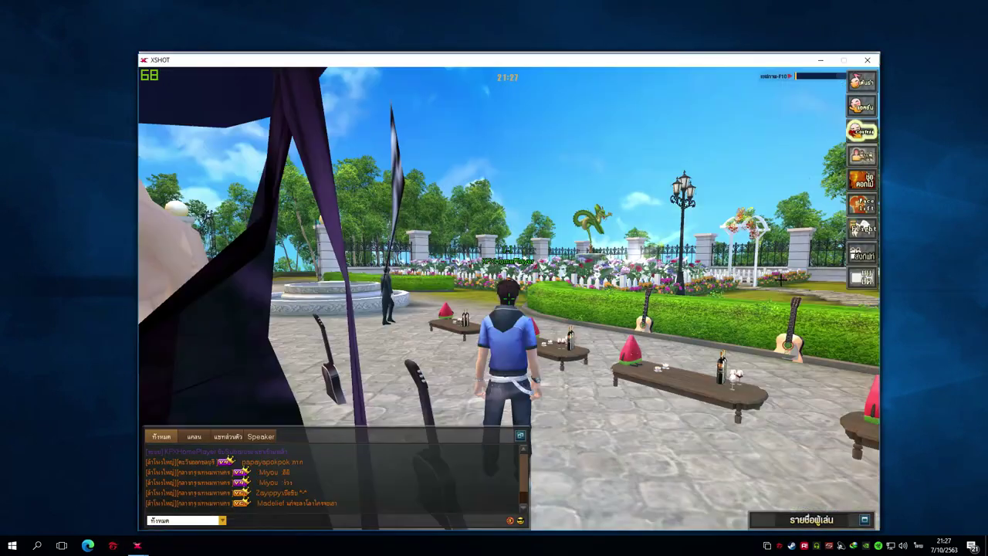
- Run and jump the male character onto the Home garden hedge and follow it towards the house
{"action": "left_click", "coordinate": [329, 265]}
{"action": "key", "text": "w"}
{"action": "key", "text": "space"}
{"action": "key", "text": "w"}
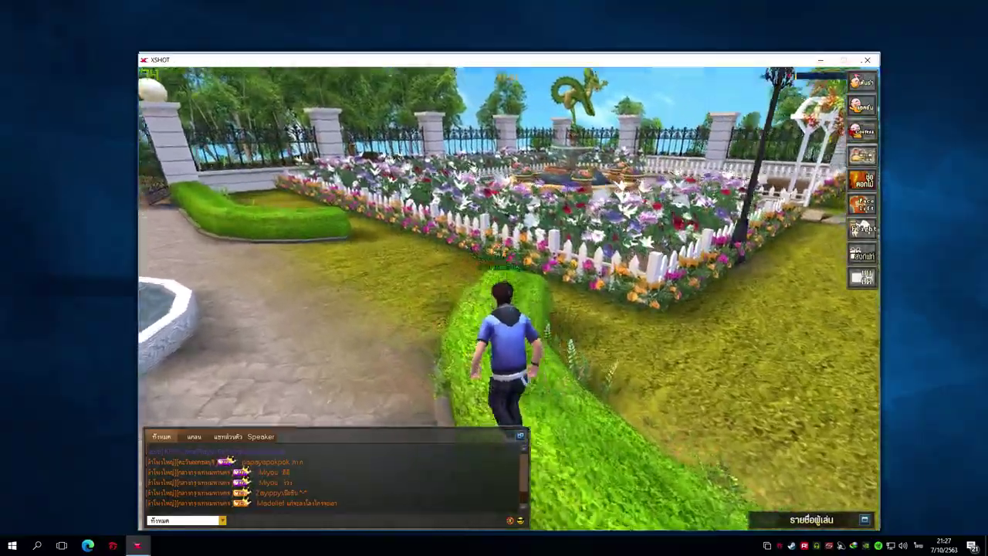
{"action": "key", "text": "w"}
{"action": "key", "text": "space"}
{"action": "key", "text": "w"}
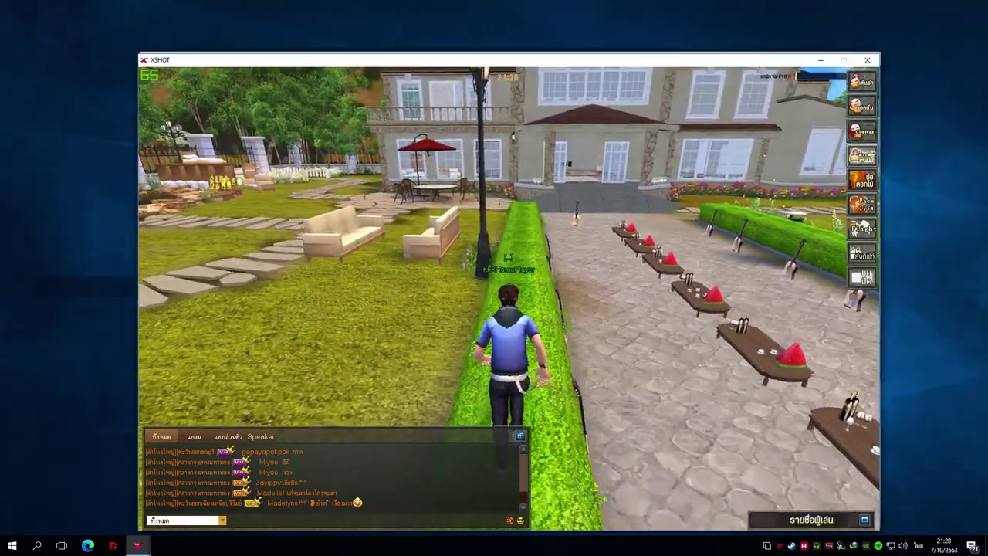
{"action": "key", "text": "w"}
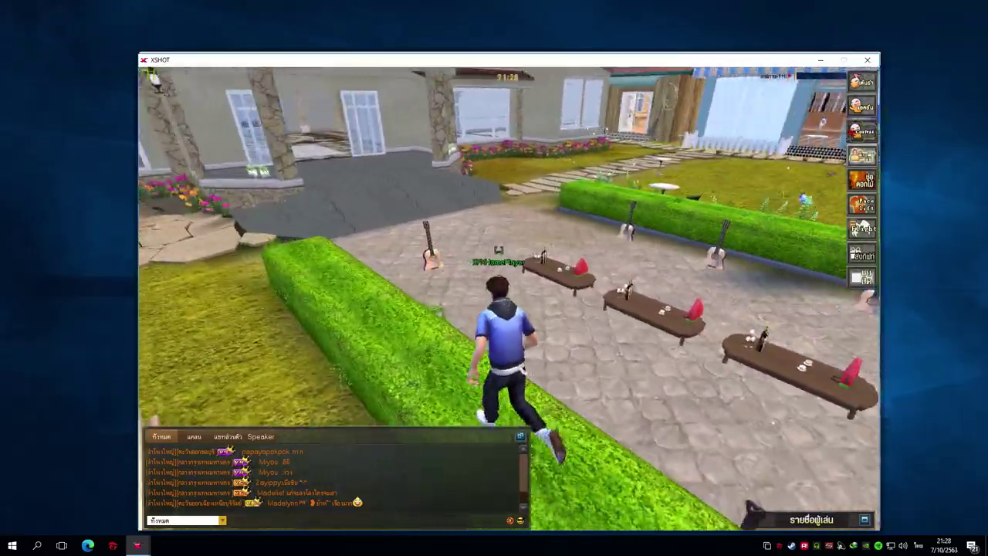
- Jump across the paved path to the opposite hedge, run along it past the standing player, and return to the watermelon tables
{"action": "key", "text": "w"}
{"action": "key", "text": "space"}
{"action": "key", "text": "space"}
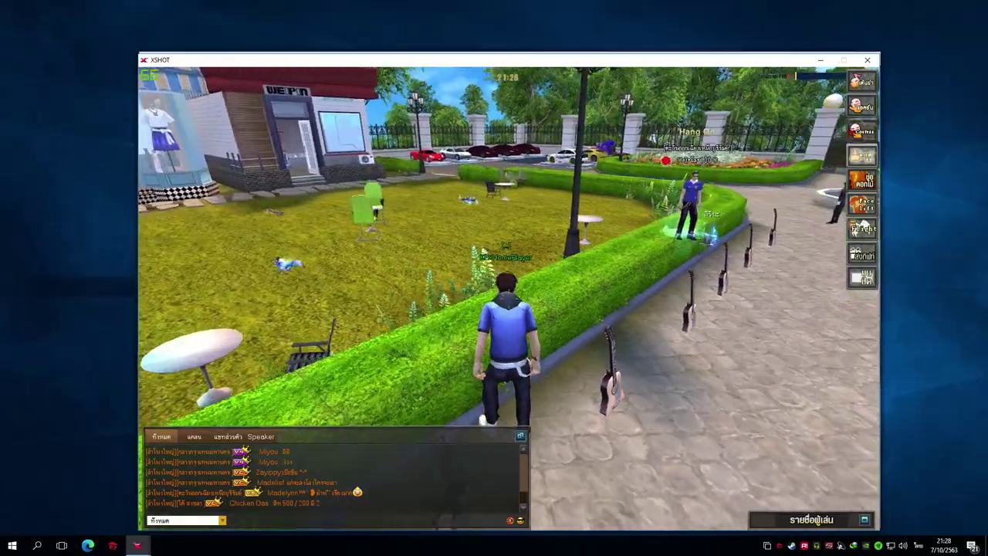
{"action": "key", "text": "w"}
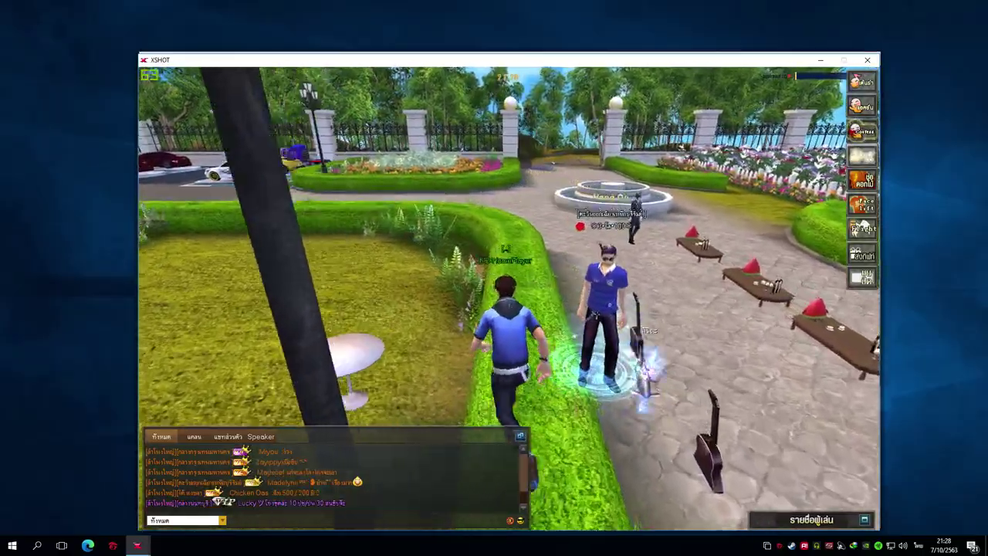
{"action": "key", "text": "w"}
{"action": "key", "text": "a"}
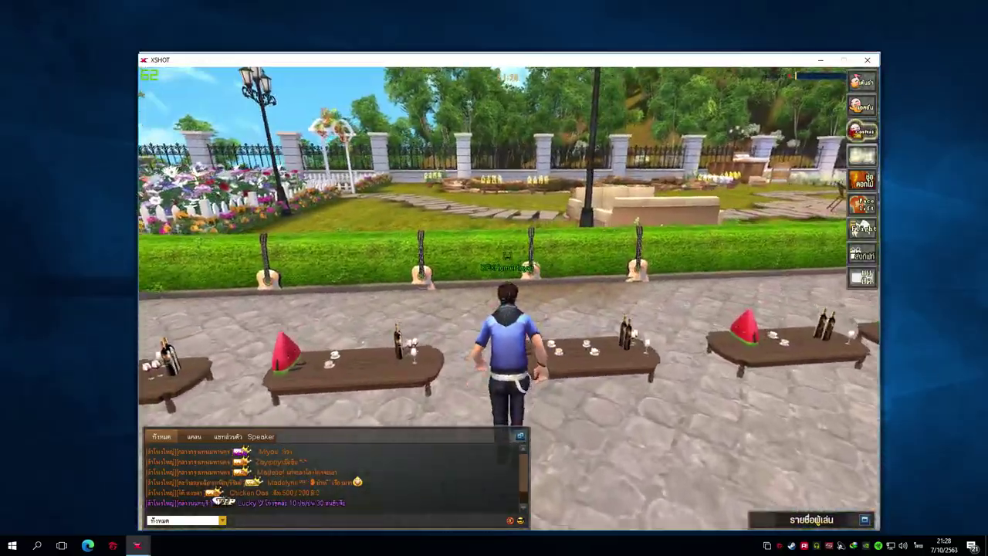
{"action": "key", "text": "w"}
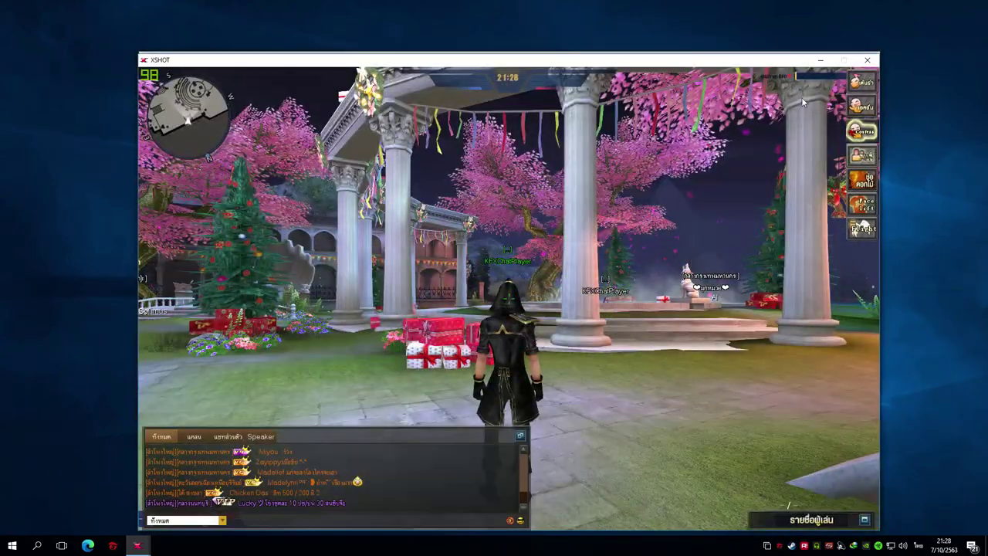
- Switch to the client in Xing Hai Square and walk the character along the path past the round bush
{"action": "key", "text": "w"}
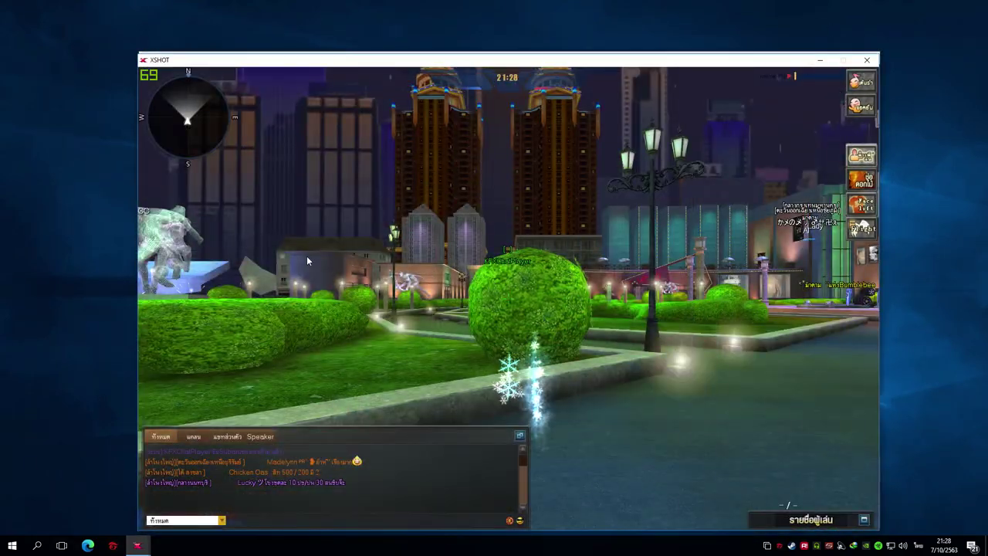
{"action": "key", "text": "w"}
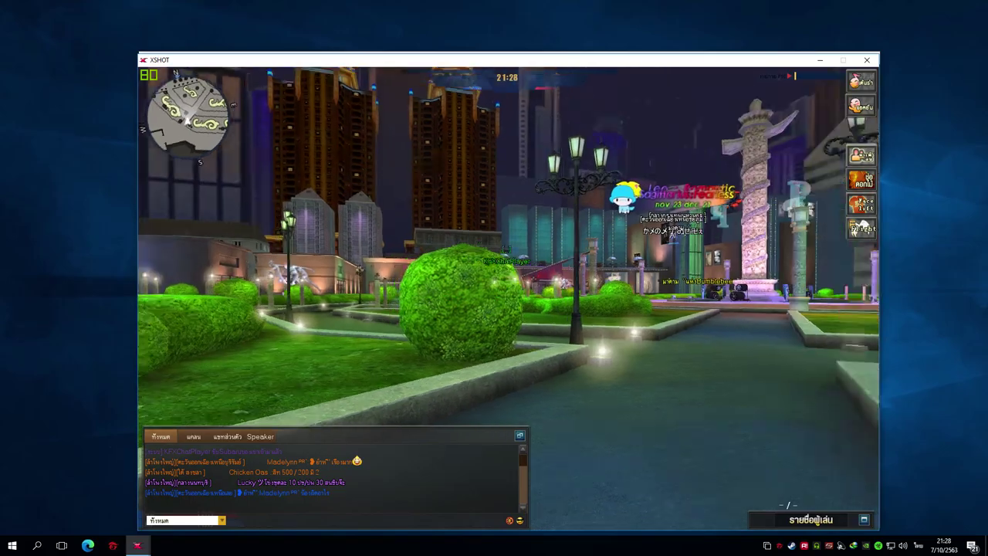
{"action": "key", "text": "w"}
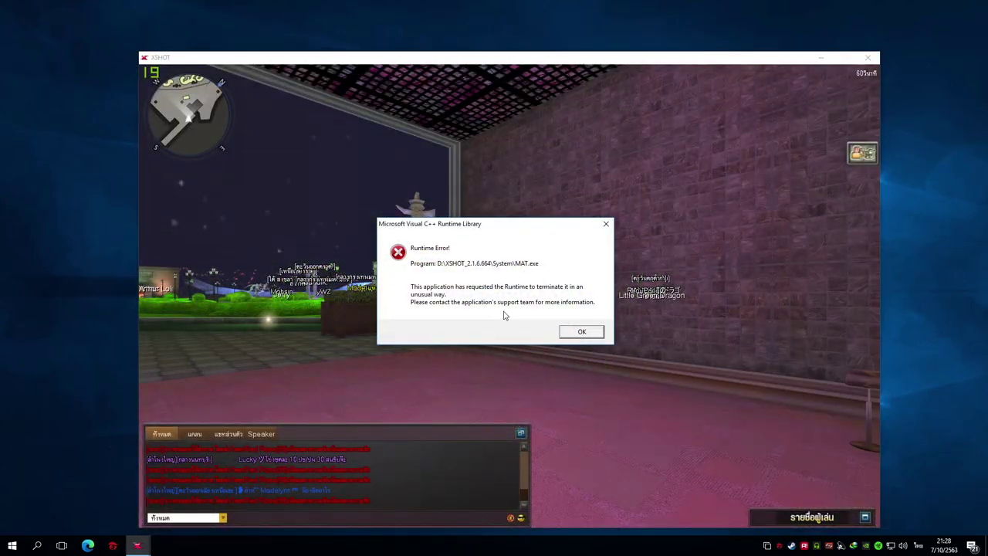
- Cycle through the remaining XSHOT clients and bring up the ponytailed female character's Home client
{"action": "key", "text": "alt+Tab"}
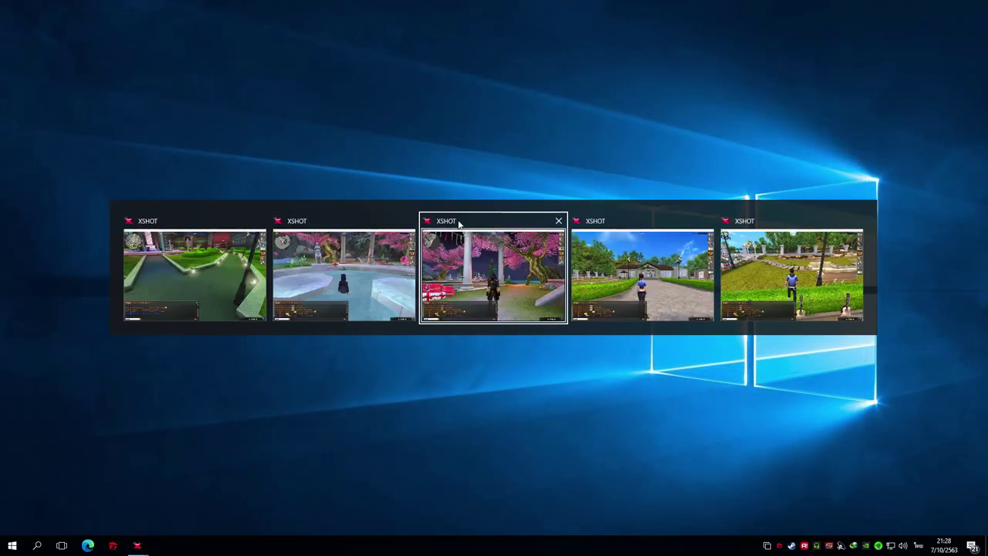
{"action": "left_click", "coordinate": [642, 284]}
{"action": "key", "text": "alt+Tab"}
{"action": "left_click", "coordinate": [655, 284]}
{"action": "key", "text": "alt+Tab"}
{"action": "left_click", "coordinate": [651, 285]}
{"action": "key", "text": "alt+Tab"}
{"action": "left_click", "coordinate": [646, 286]}
{"action": "key", "text": "alt+Tab"}
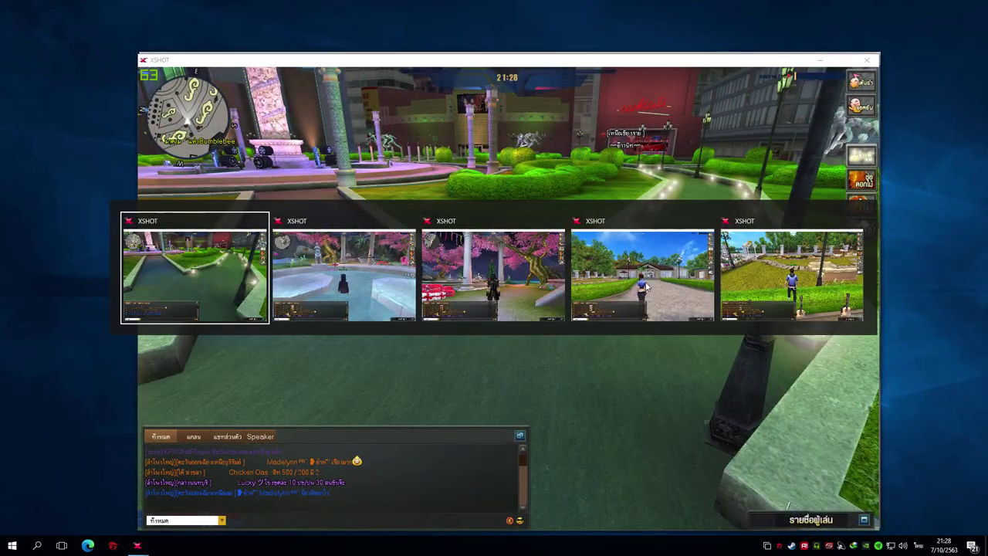
{"action": "left_click", "coordinate": [785, 283]}
{"action": "key", "text": "alt+Tab"}
{"action": "left_click", "coordinate": [782, 274]}
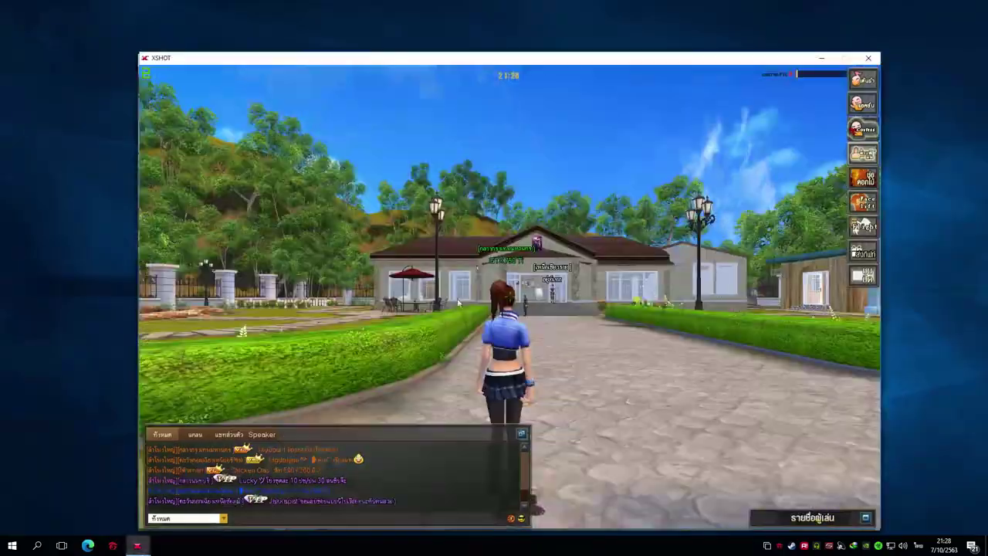
- Run and jump the female character along the hedge into the fenced flower garden, collapsing the chat box on the way
{"action": "key", "text": "w"}
{"action": "key", "text": "space"}
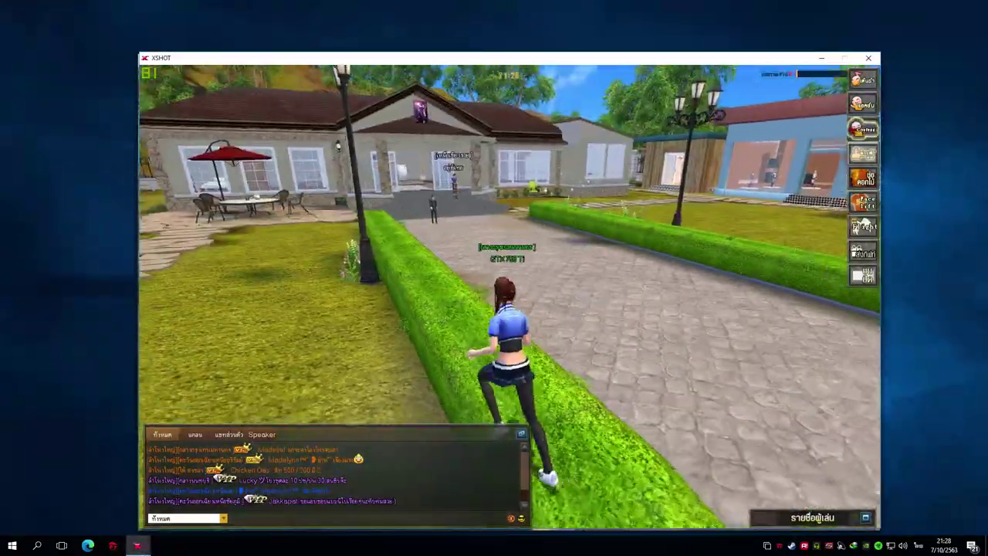
{"action": "key", "text": "w"}
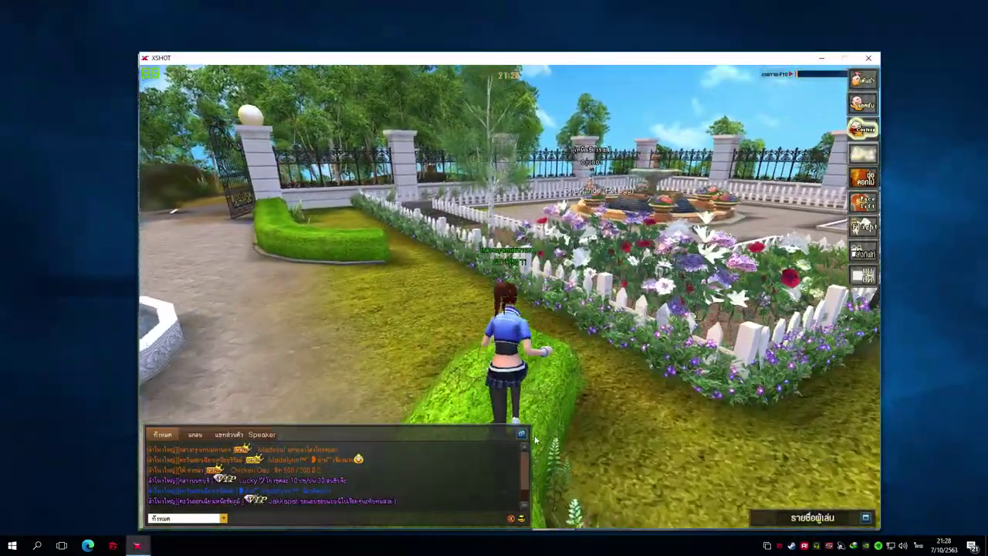
{"action": "left_click", "coordinate": [521, 434]}
{"action": "key", "text": "w"}
{"action": "key", "text": "space"}
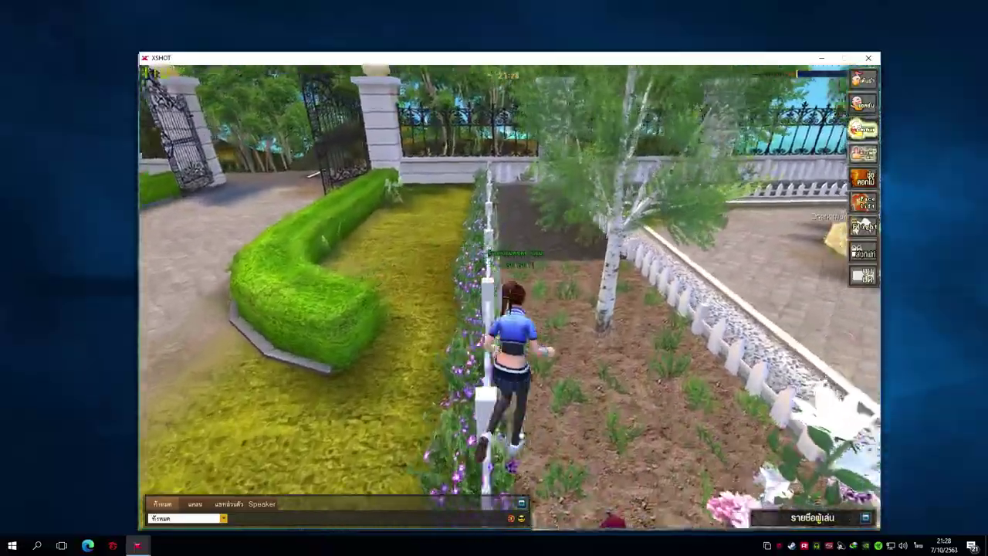
{"action": "key", "text": "space"}
{"action": "key", "text": "w"}
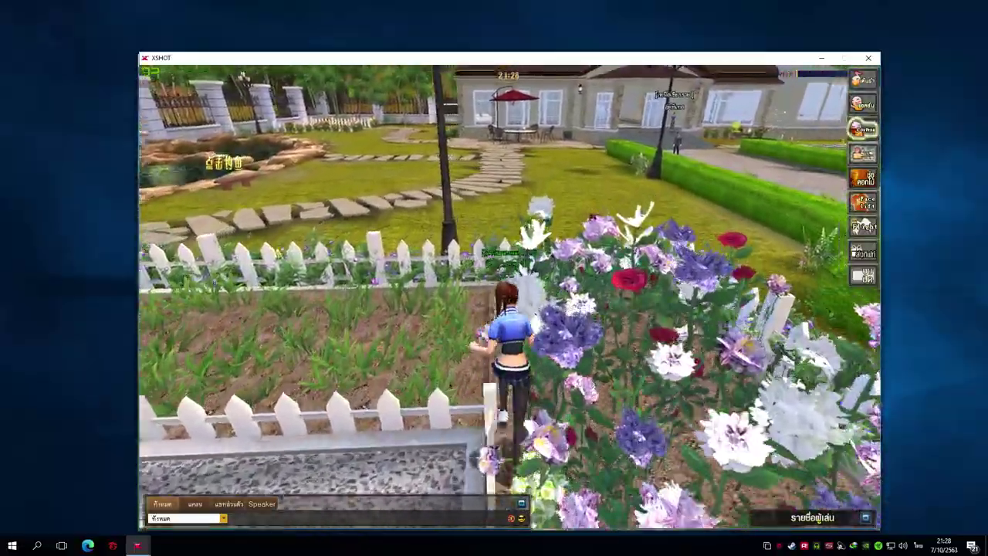
- Leave the Home room with the female character and enter Channel1 of the Premium1(Lv30+) server
{"action": "key", "text": "Escape"}
{"action": "key", "text": "Escape"}
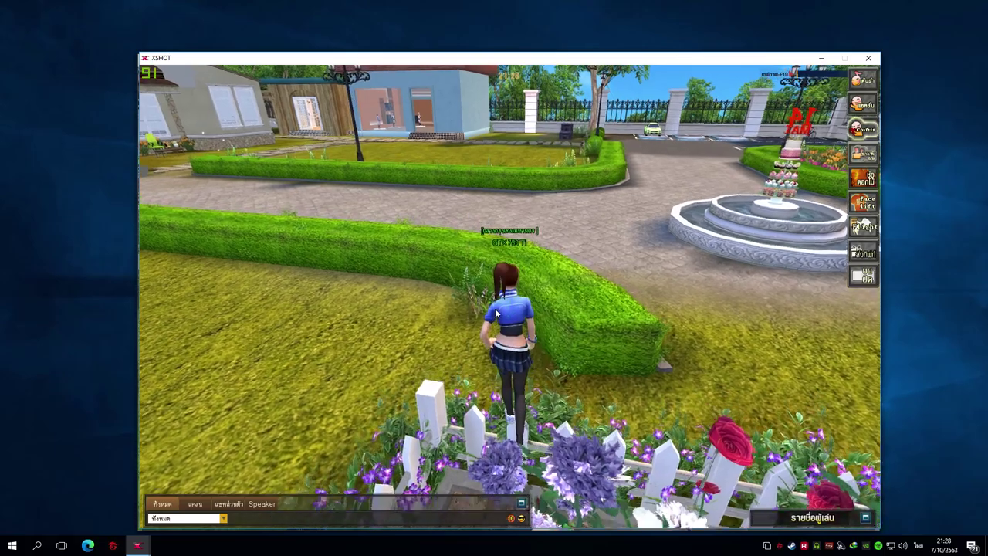
{"action": "key", "text": "w"}
{"action": "key", "text": "space"}
{"action": "key", "text": "Escape"}
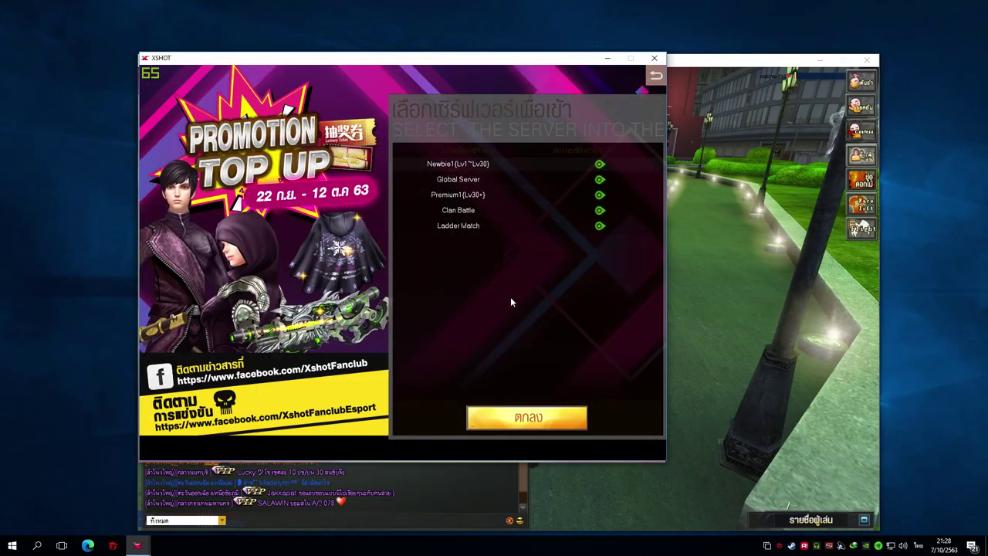
{"action": "double_click", "coordinate": [490, 192]}
{"action": "double_click", "coordinate": [501, 173]}
- Cycle through the other clients to leave their rooms and join Pub room 043 with the male character
{"action": "key", "text": "alt+Tab"}
{"action": "left_click", "coordinate": [695, 293]}
{"action": "key", "text": "alt+Tab"}
{"action": "left_click", "coordinate": [697, 297]}
{"action": "key", "text": "alt+Tab"}
{"action": "key", "text": "alt+Tab"}
{"action": "key", "text": "alt+Tab"}
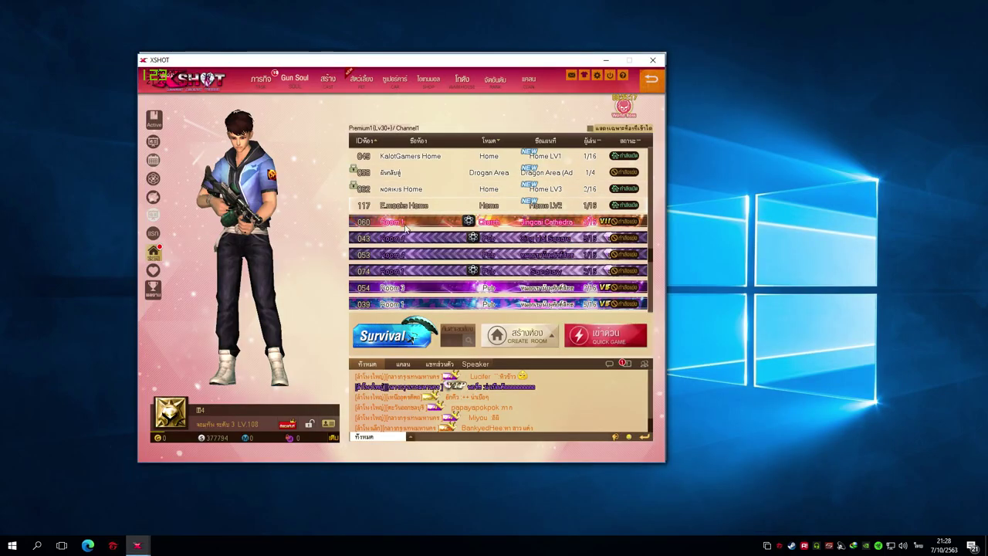
{"action": "double_click", "coordinate": [483, 237]}
- Switch to the cat-costume character's client and join a Pub room from its Premium1(Lv30+) Channel1 list
{"action": "key", "text": "alt+Tab"}
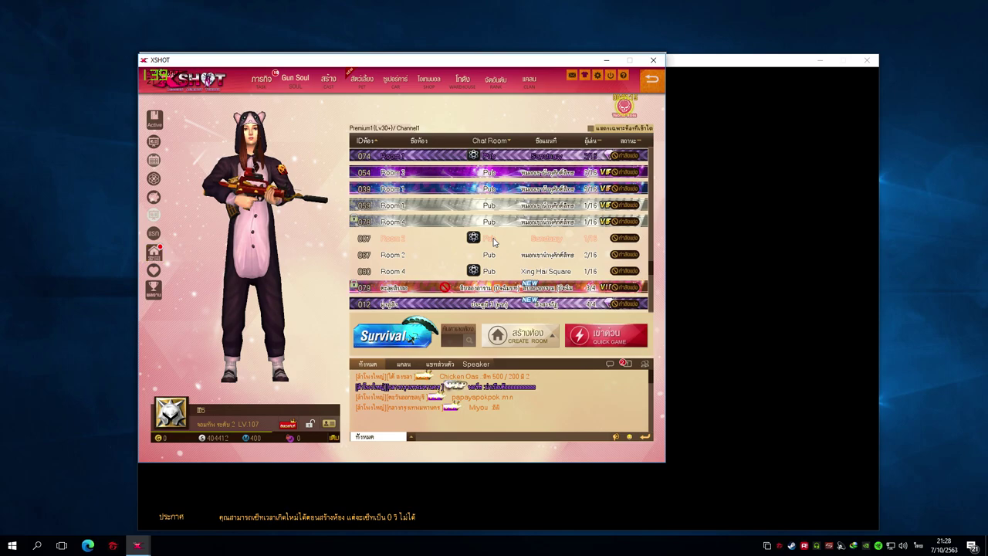
{"action": "key", "text": "alt+Tab"}
{"action": "key", "text": "alt+Tab"}
{"action": "key", "text": "alt+Tab"}
{"action": "key", "text": "alt+Tab"}
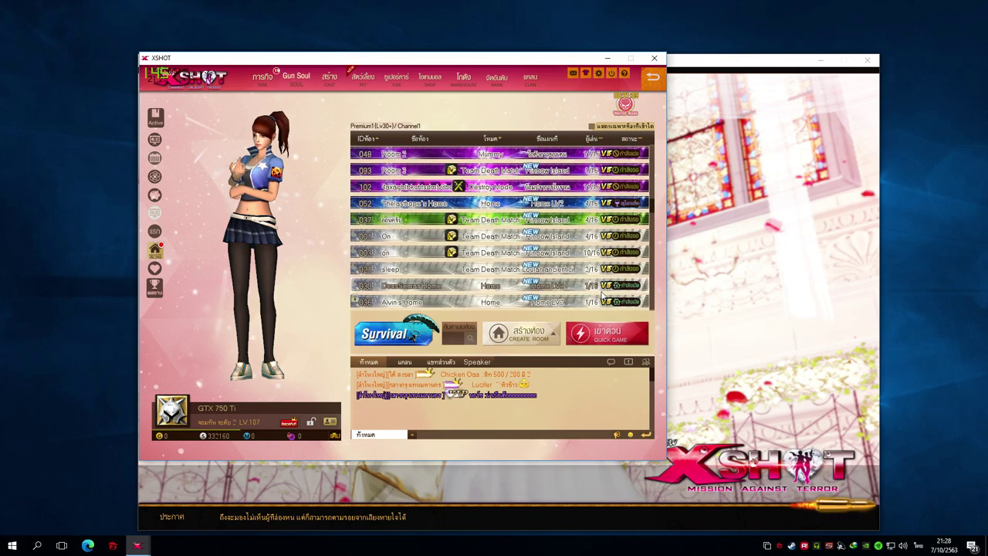
- Join a room with the ponytailed female character and cycle through the loading clients
{"action": "key", "text": "alt+Tab"}
{"action": "key", "text": "alt+Tab"}
{"action": "key", "text": "alt+Tab"}
{"action": "key", "text": "alt+Tab"}
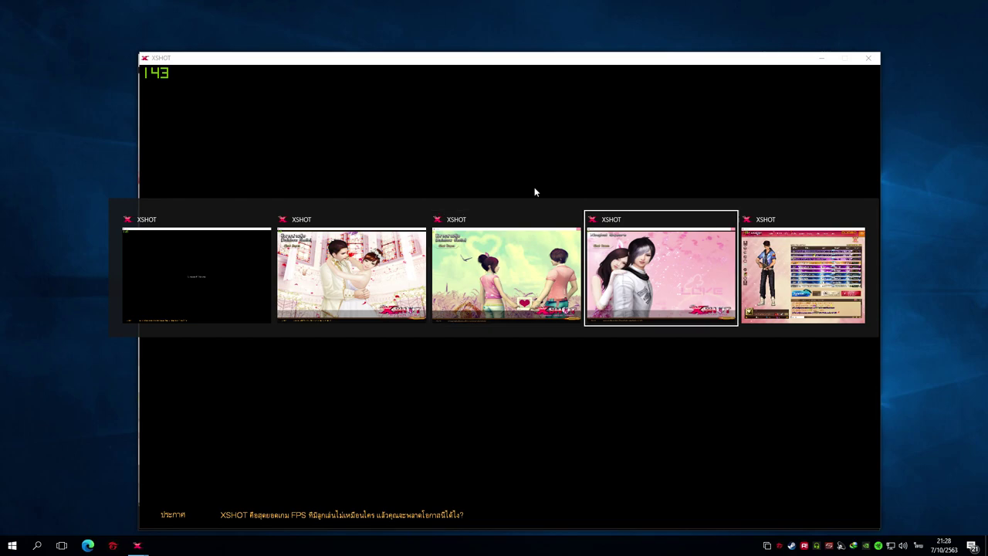
{"action": "key", "text": "alt+Tab"}
{"action": "key", "text": "alt+Tab"}
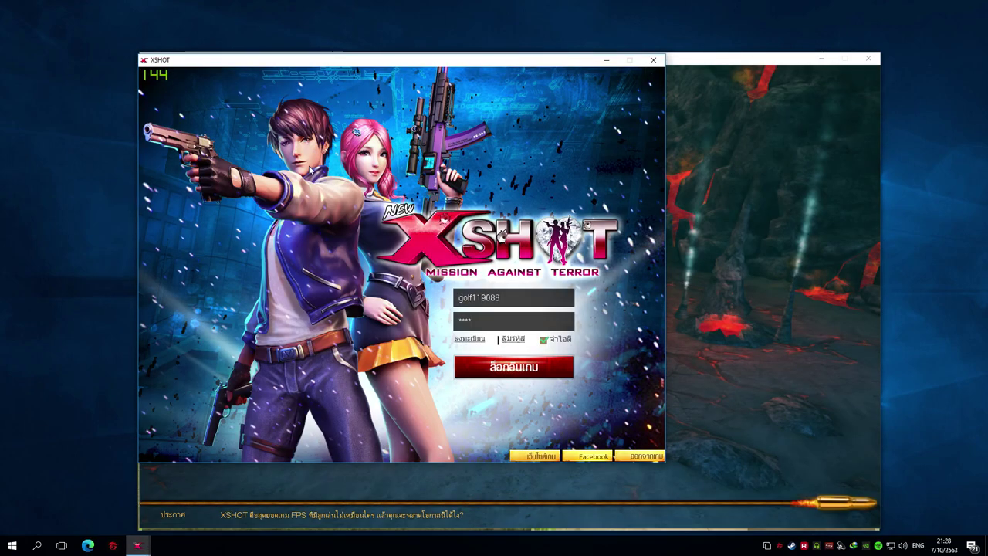
- Log in to another client on Premium1(Lv30+) Channel1 and set its room list to Chat Room mode
{"action": "key", "text": "Return"}
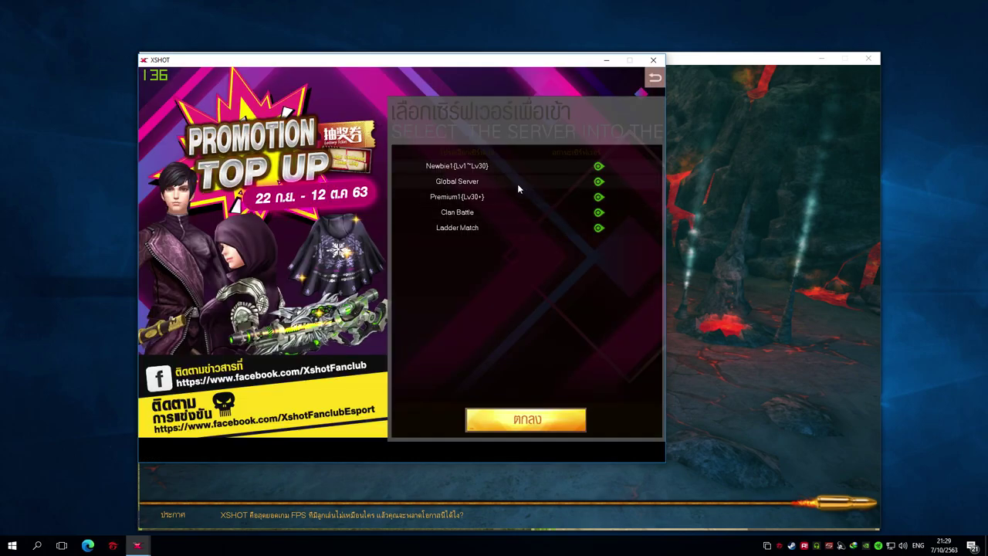
{"action": "double_click", "coordinate": [518, 183]}
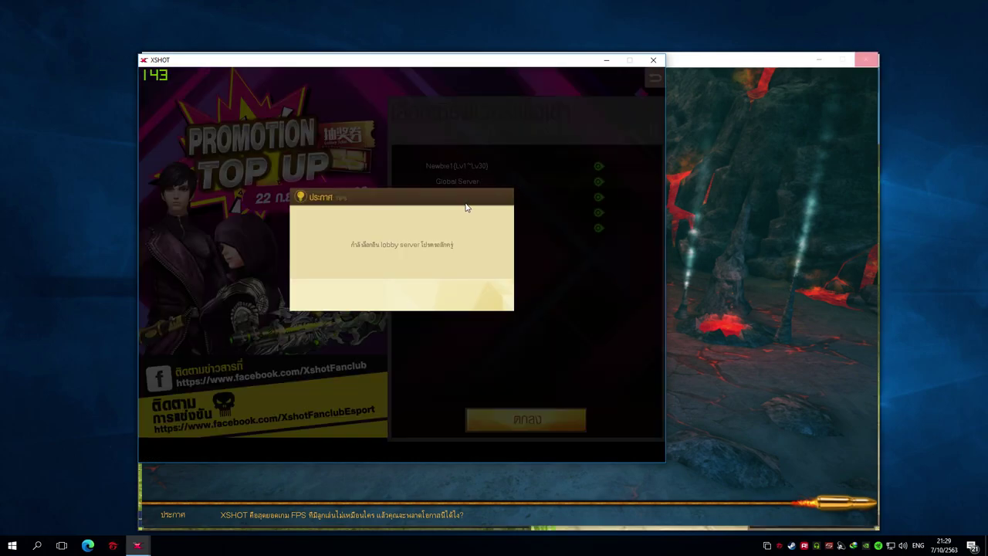
{"action": "key", "text": "Escape"}
{"action": "double_click", "coordinate": [472, 197]}
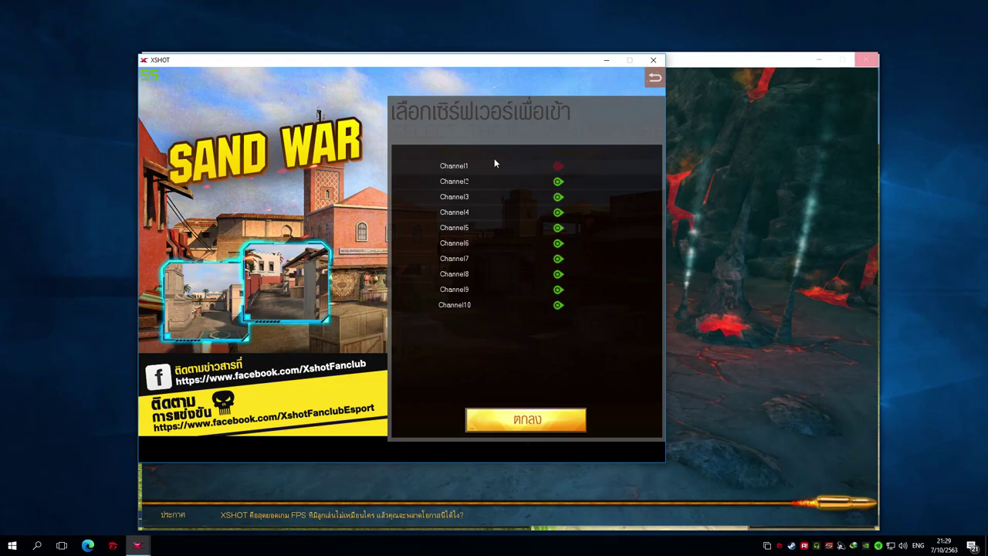
{"action": "double_click", "coordinate": [497, 162]}
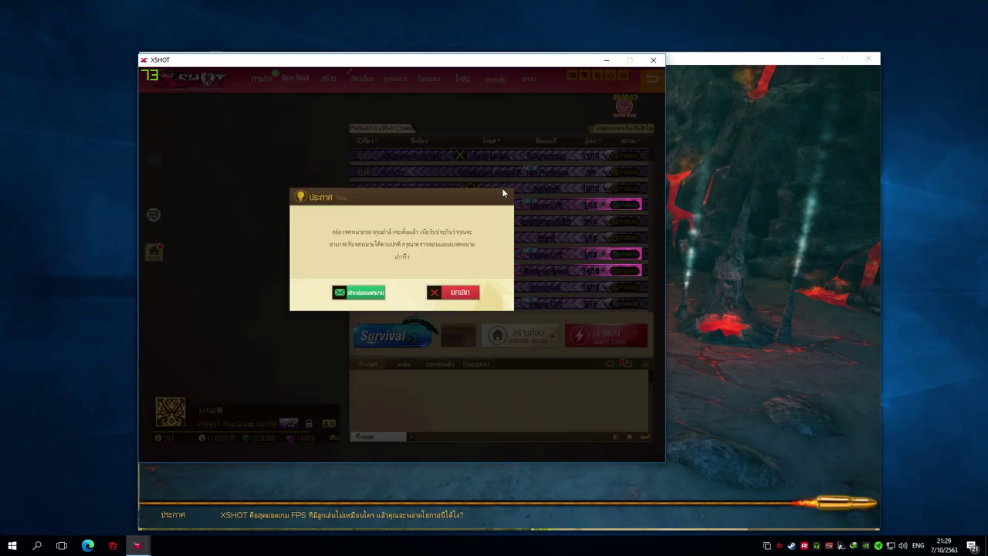
{"action": "left_click", "coordinate": [503, 140]}
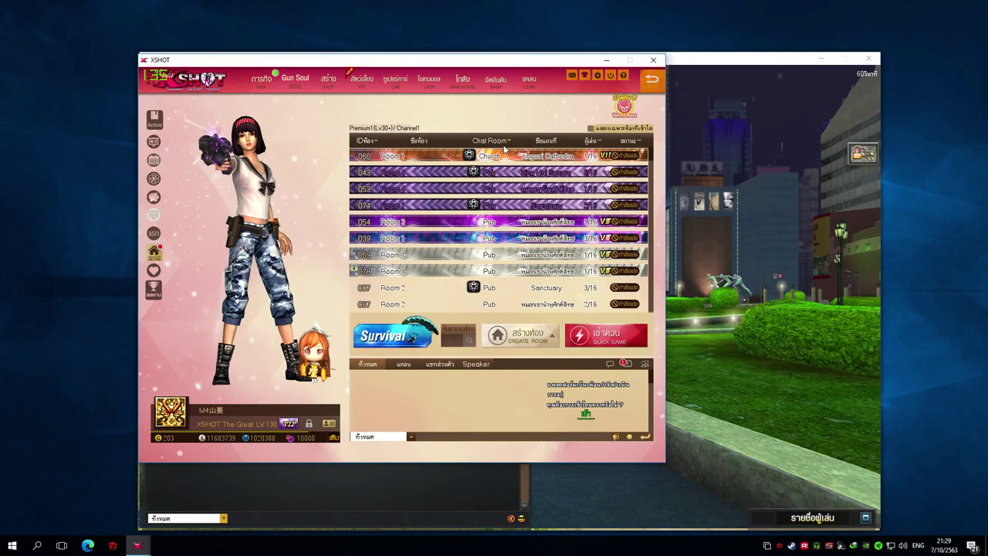
- Sort the room list by Chat Room mode and join Pub room 068 with the short-haired female character
{"action": "left_click", "coordinate": [494, 142]}
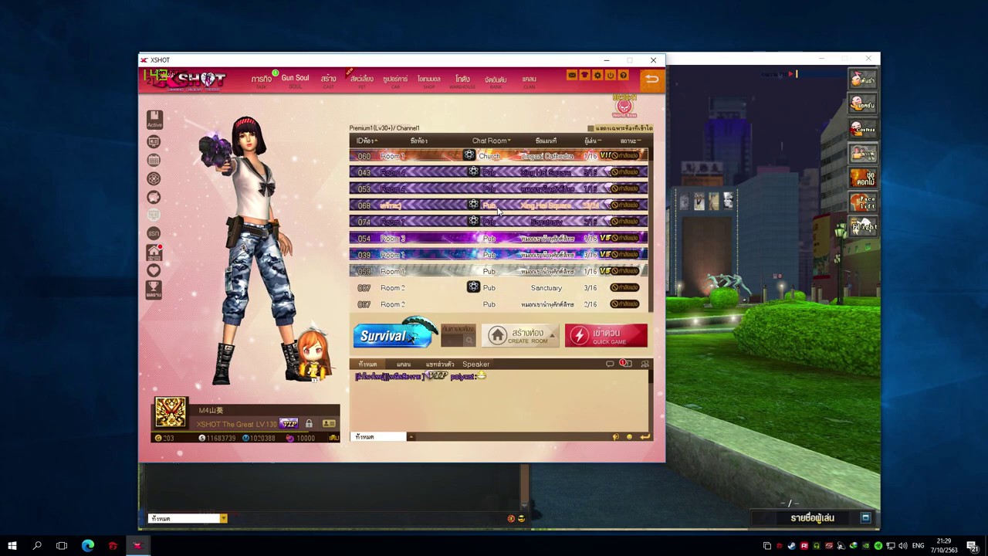
{"action": "double_click", "coordinate": [498, 210]}
- Cycle through the open game clients to view each character in its room
{"action": "key", "text": "alt+Tab"}
{"action": "key", "text": "alt+Tab"}
{"action": "left_click", "coordinate": [641, 275]}
{"action": "key", "text": "alt+Tab"}
{"action": "left_click", "coordinate": [789, 275]}
{"action": "key", "text": "alt+Tab"}
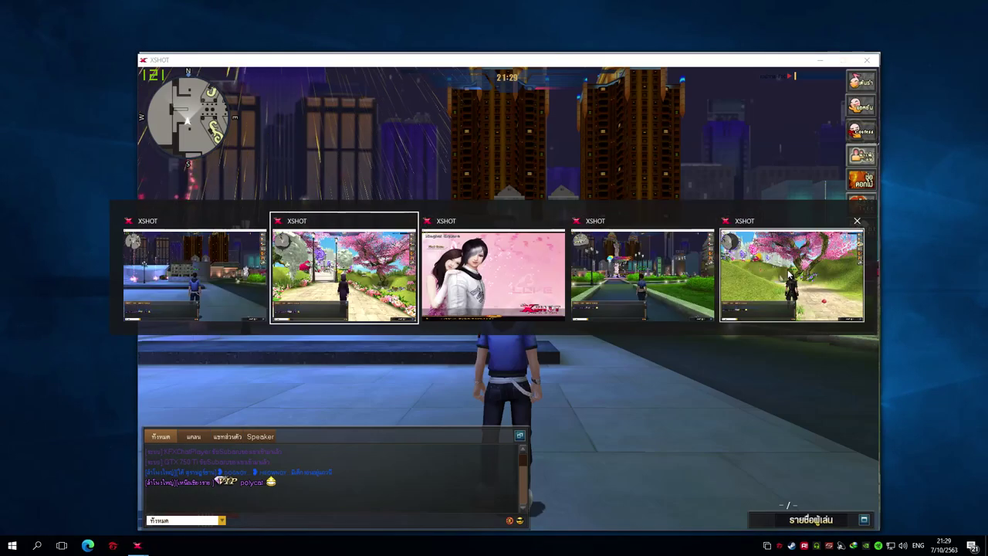
{"action": "left_click", "coordinate": [789, 275]}
{"action": "key", "text": "alt+Tab"}
{"action": "left_click", "coordinate": [789, 274]}
{"action": "key", "text": "alt+Tab"}
{"action": "left_click", "coordinate": [849, 284]}
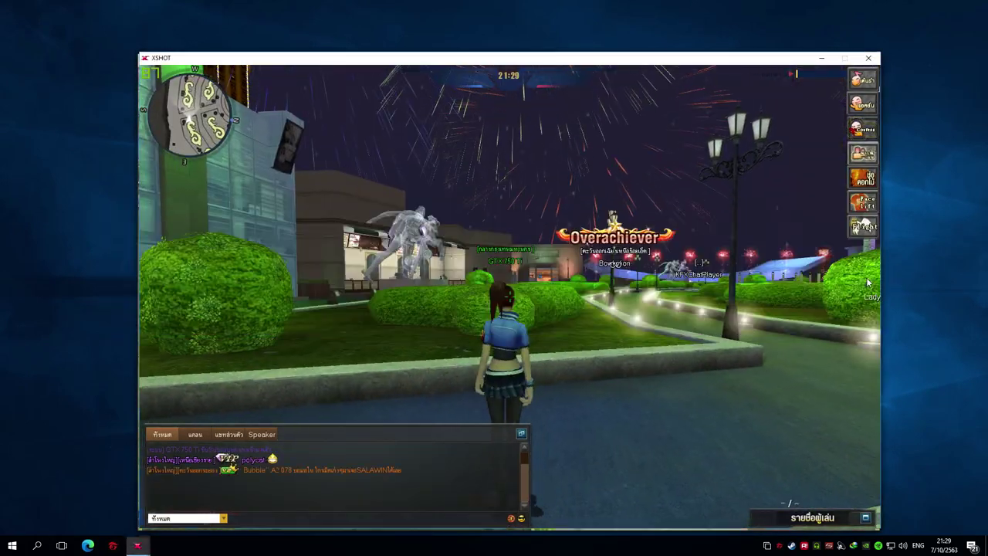
{"action": "key", "text": "alt+Tab"}
{"action": "key", "text": "alt+Tab"}
{"action": "key", "text": "alt+Tab"}
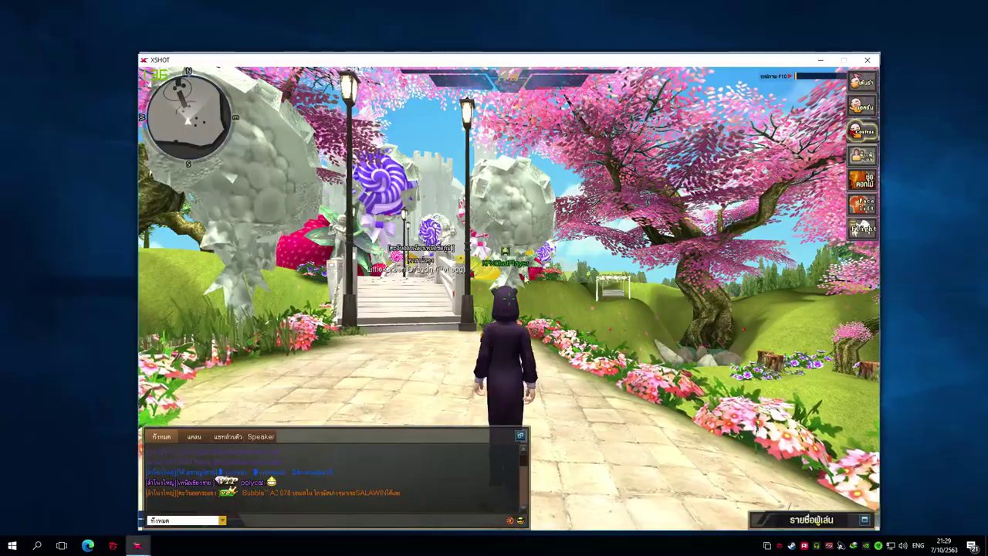
- Walk the cat-costume character toward the bridge and leave the rooms in the open clients
{"action": "key", "text": "w"}
{"action": "key", "text": "Escape"}
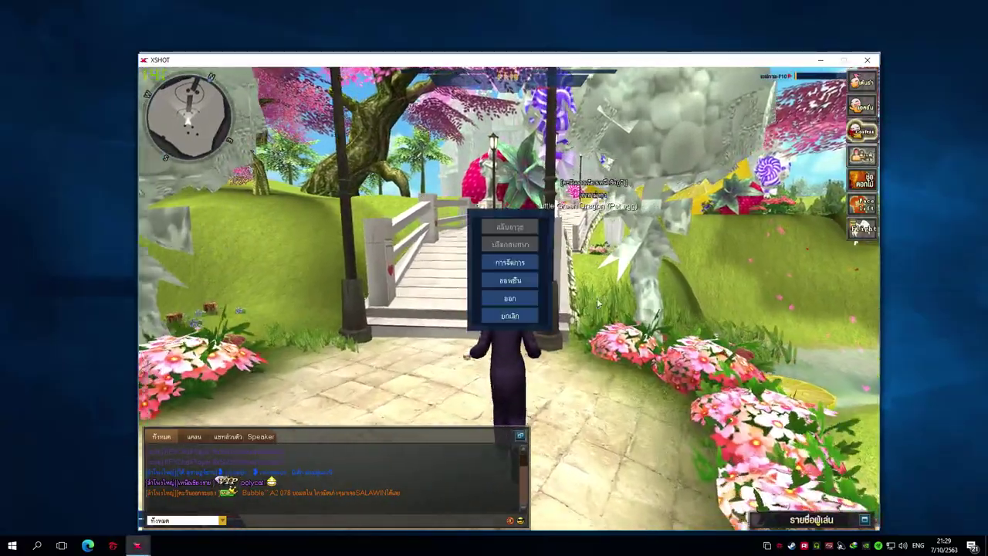
{"action": "key", "text": "alt+Tab"}
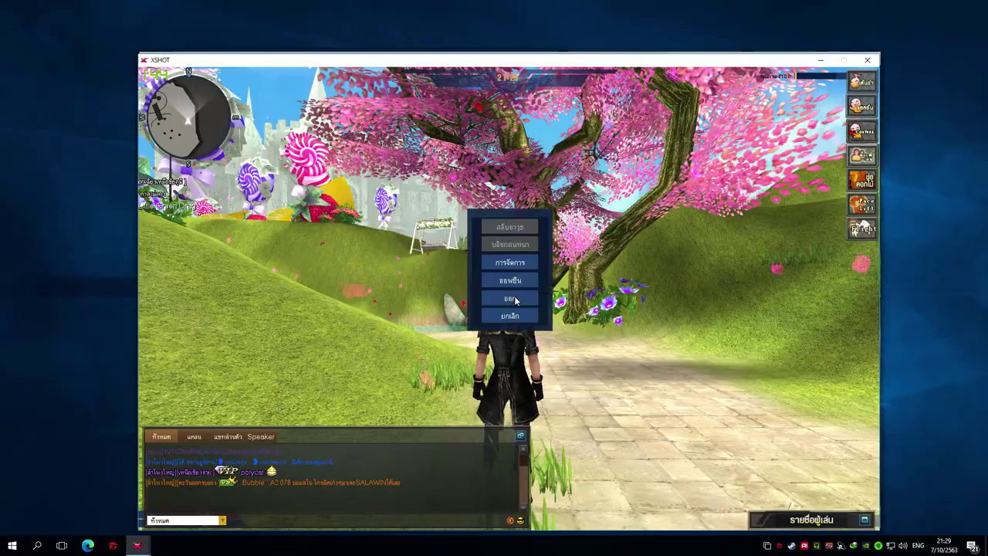
{"action": "key", "text": "alt+Tab"}
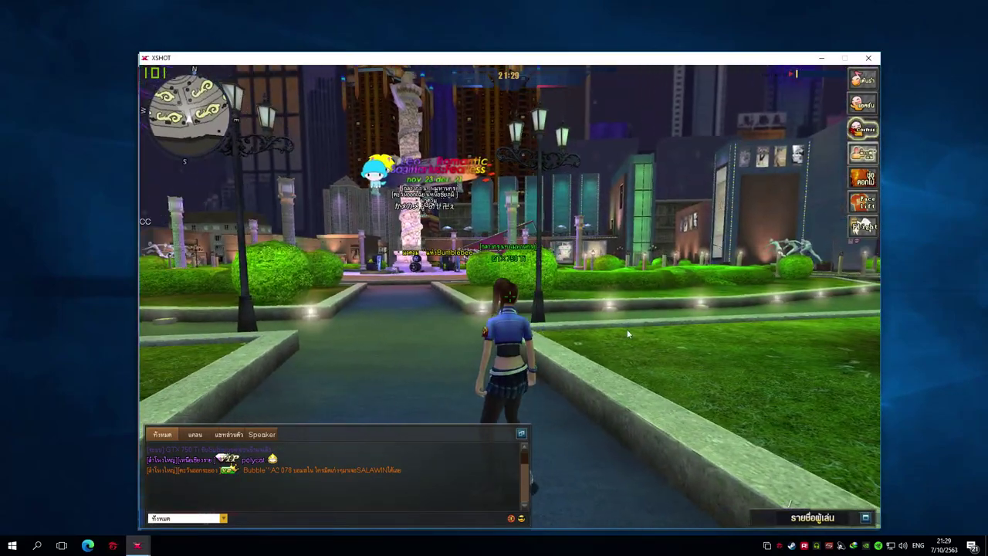
{"action": "key", "text": "alt+Tab"}
{"action": "key", "text": "alt+Tab"}
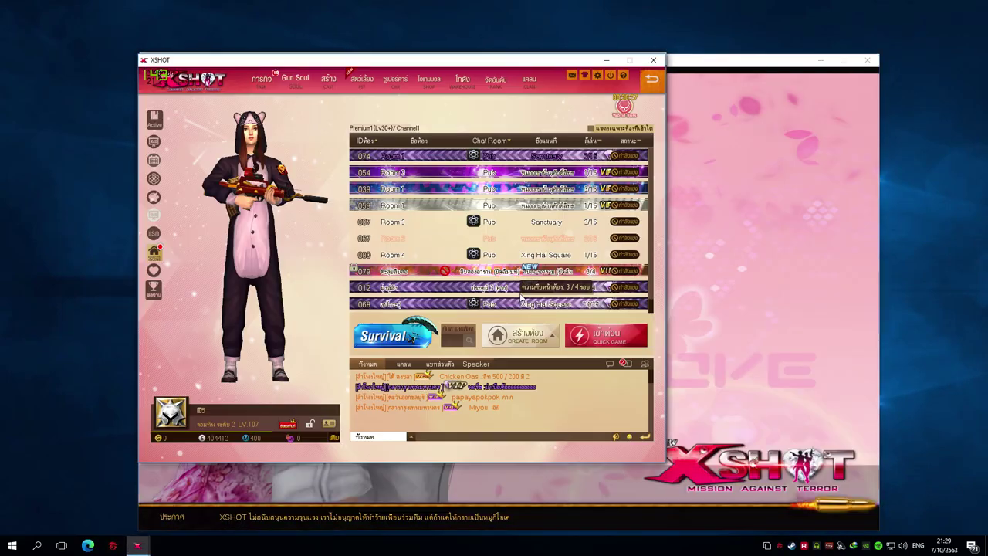
{"action": "scroll", "coordinate": [516, 286], "scroll_direction": "up", "scroll_amount": 1}
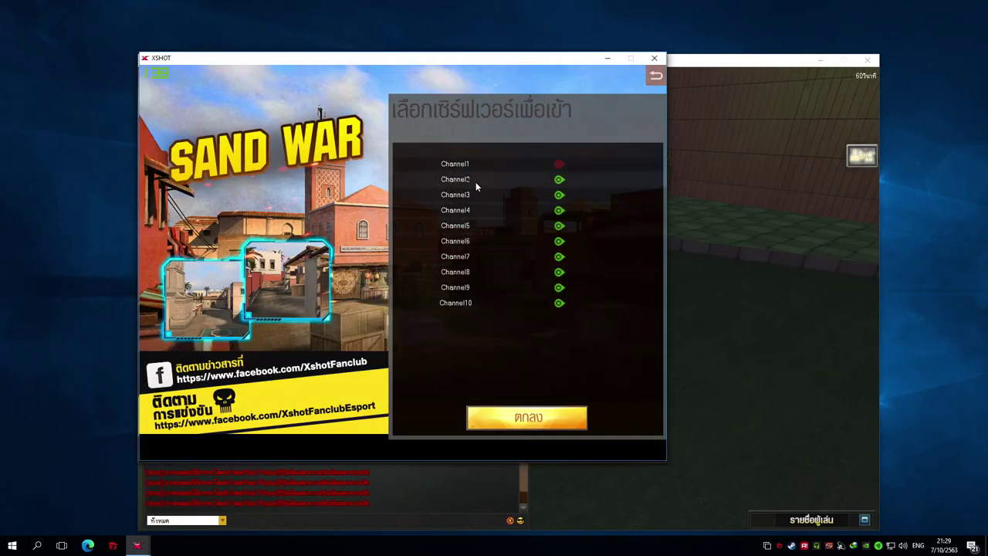
- Select Channel2 in one client and cycle through the others to check their server and channel selection
{"action": "left_click", "coordinate": [476, 181]}
{"action": "key", "text": "alt+Tab"}
{"action": "key", "text": "alt+Tab"}
{"action": "key", "text": "alt+Tab"}
{"action": "key", "text": "alt+Tab"}
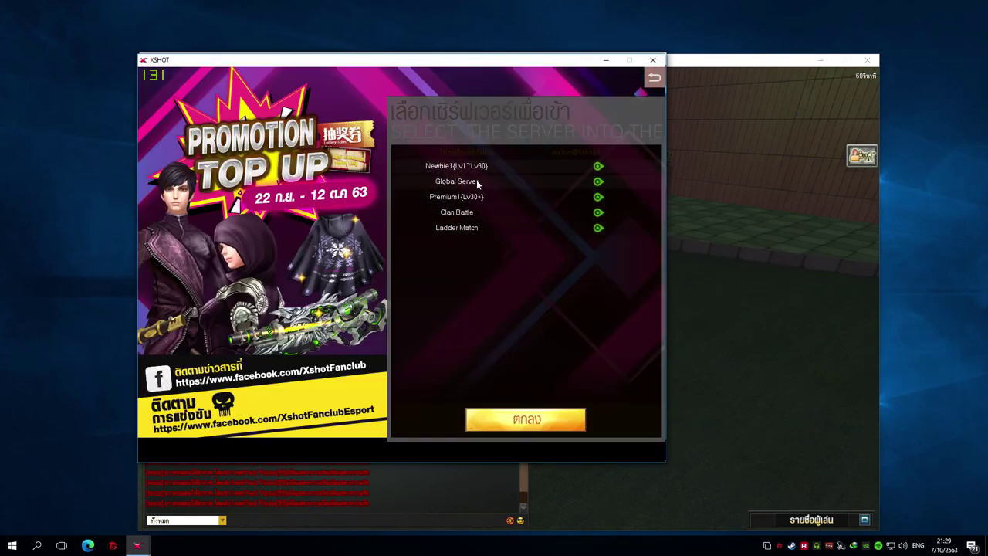
{"action": "key", "text": "alt+Tab"}
{"action": "key", "text": "alt+Tab"}
{"action": "key", "text": "alt+Tab"}
{"action": "key", "text": "alt+Tab"}
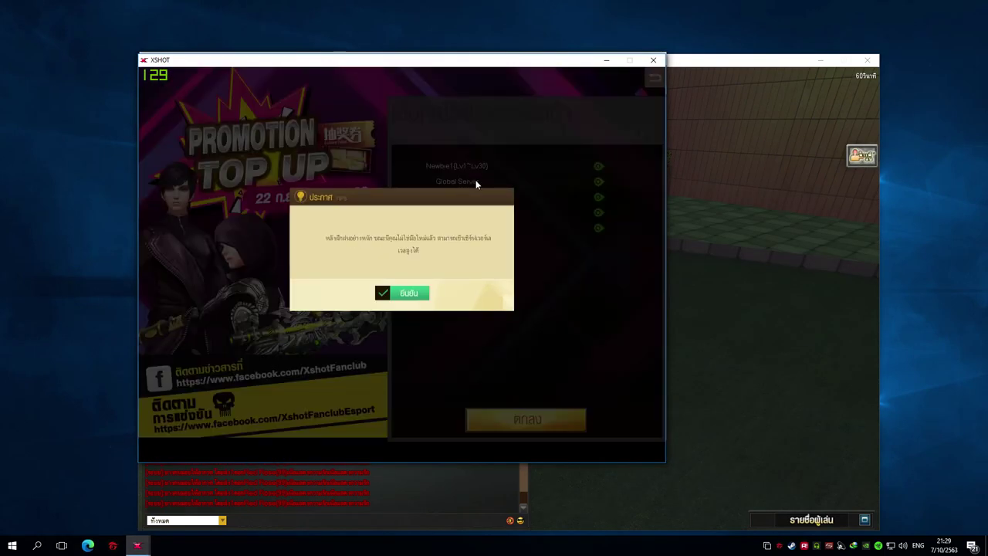
{"action": "key", "text": "alt+Tab"}
{"action": "key", "text": "alt+Tab"}
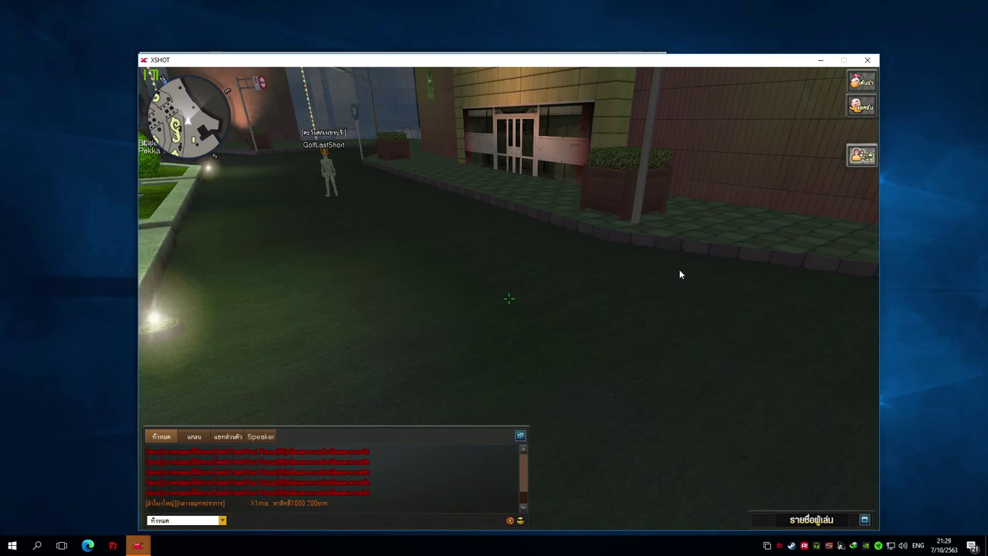
{"action": "key", "text": "alt+Tab"}
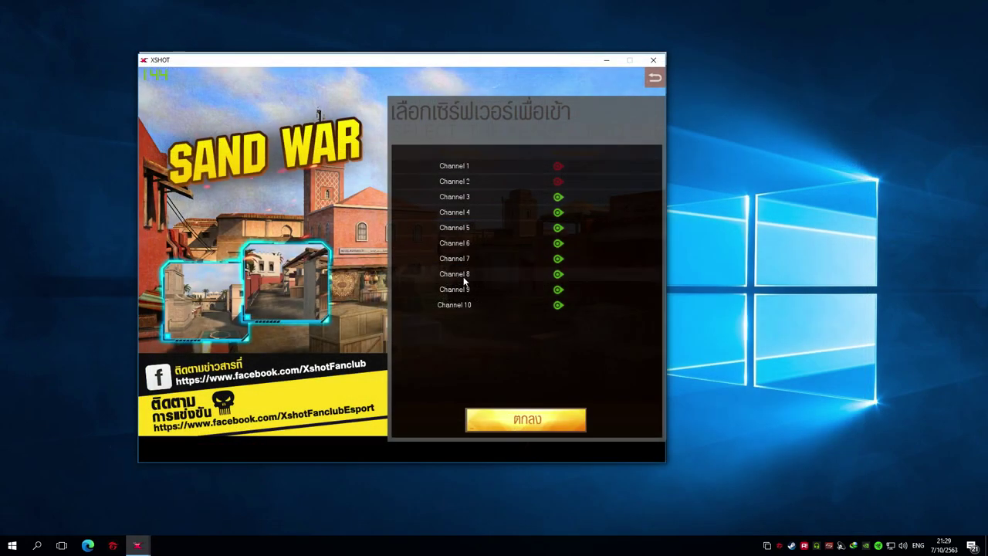
- Return one client to the server list, enter Premium1(Lv30+), and switch through the other clients at channel selection
{"action": "key", "text": "Escape"}
{"action": "double_click", "coordinate": [470, 193]}
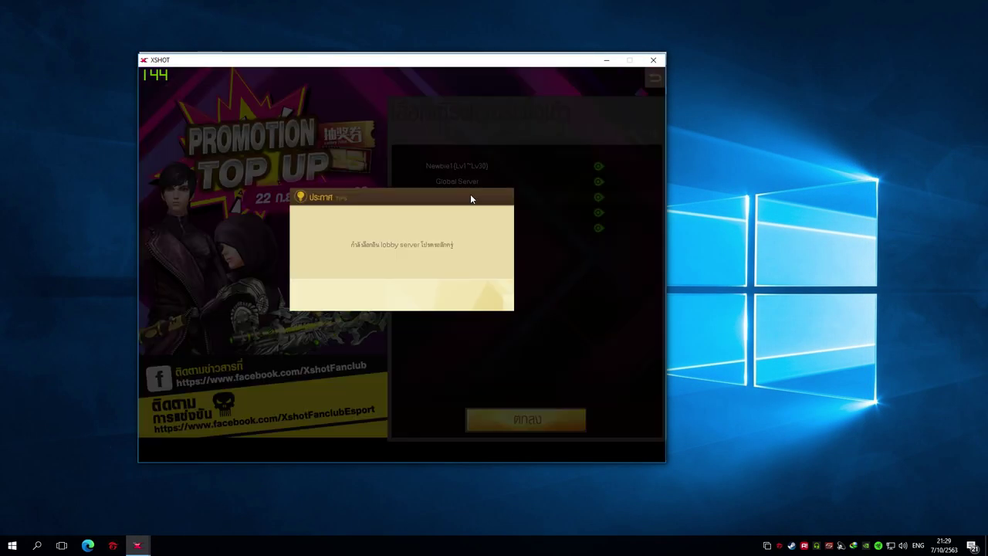
{"action": "key", "text": "alt+Tab"}
{"action": "key", "text": "alt+Tab"}
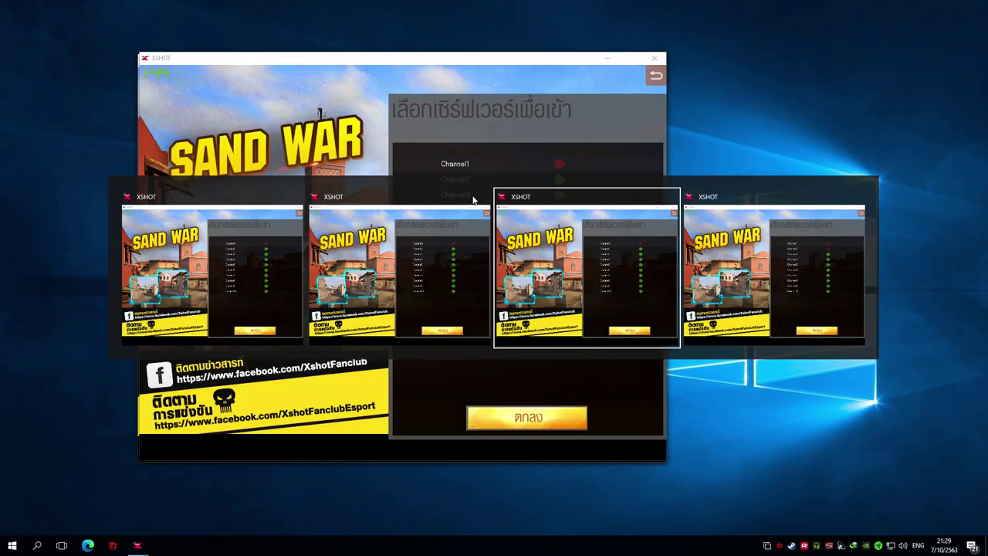
{"action": "key", "text": "alt+Tab"}
{"action": "key", "text": "alt+Tab"}
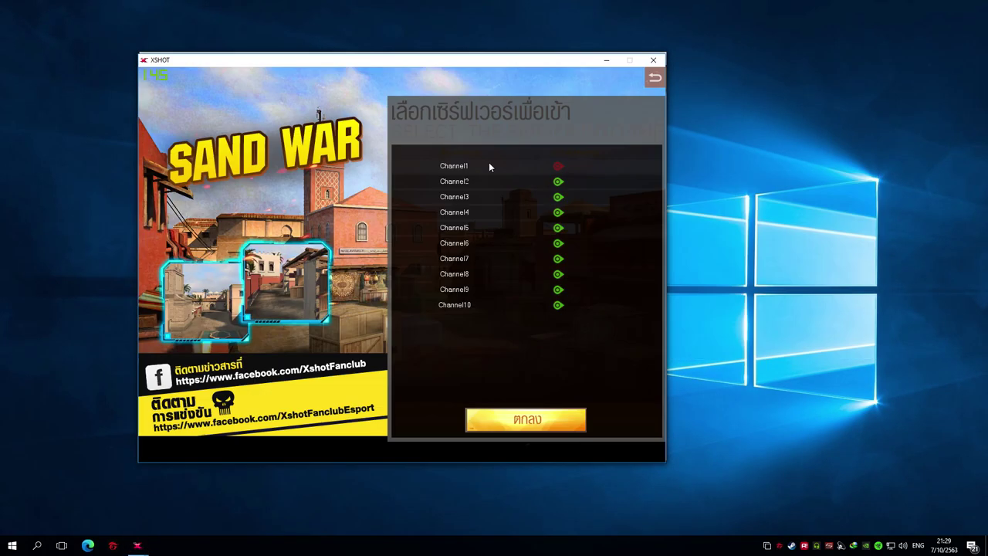
{"action": "key", "text": "alt+Tab"}
{"action": "key", "text": "alt+Tab"}
{"action": "key", "text": "alt+Tab"}
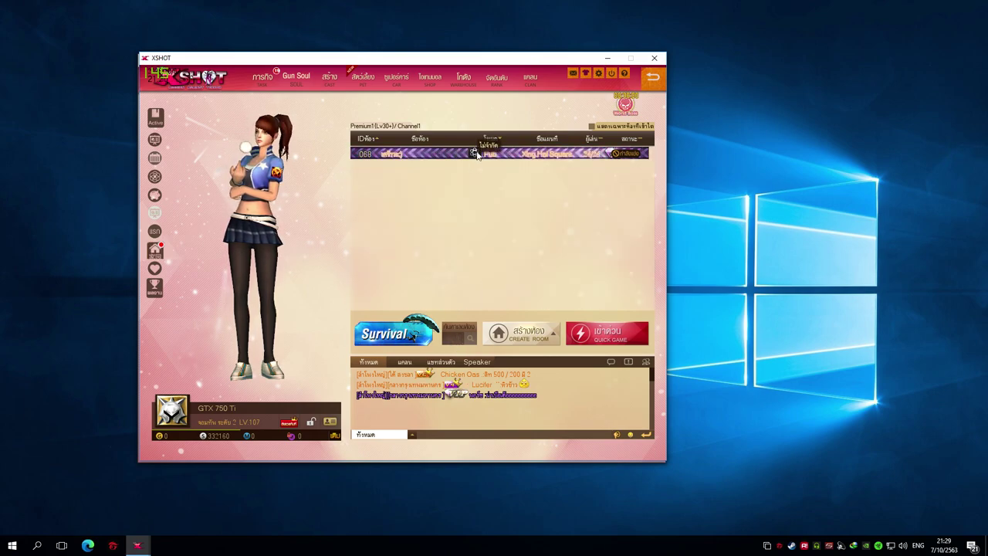
- Try to join Pub room 068 with the ponytailed female character
{"action": "double_click", "coordinate": [477, 153]}
{"action": "key", "text": "Return"}
{"action": "key", "text": "Return"}
{"action": "key", "text": "Return"}
{"action": "key", "text": "Return"}
- Switch to the hooded character's client, try the first listed room, and browse further down its room list
{"action": "key", "text": "alt+Tab"}
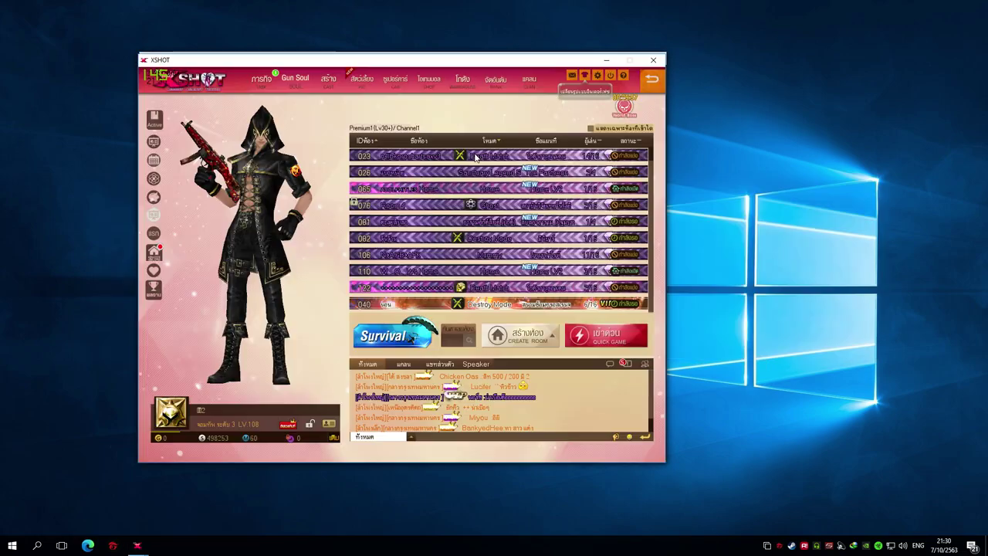
{"action": "double_click", "coordinate": [474, 153]}
{"action": "key", "text": "alt+Tab"}
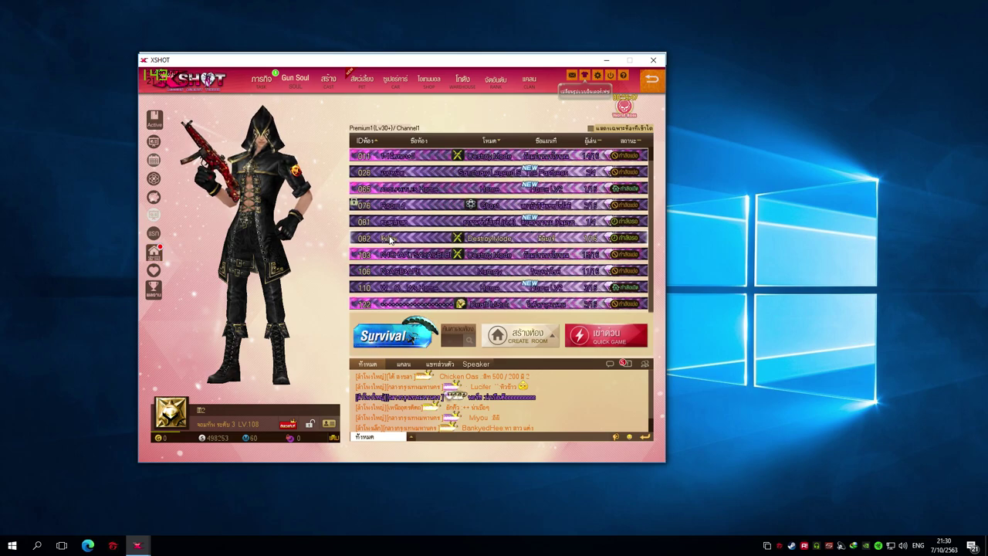
{"action": "scroll", "coordinate": [390, 240], "scroll_direction": "down", "scroll_amount": 4}
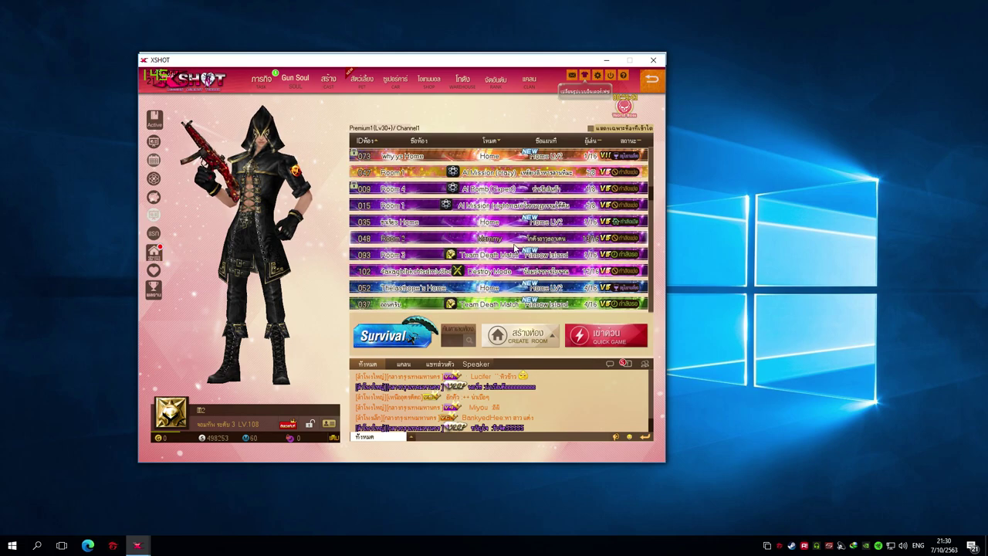
{"action": "scroll", "coordinate": [511, 247], "scroll_direction": "down", "scroll_amount": 2}
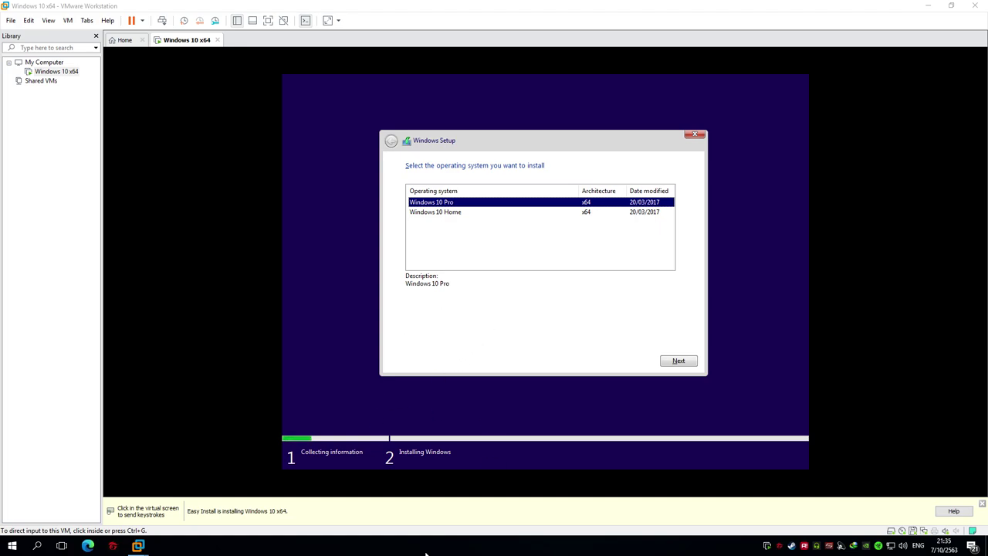
- Choose Windows 10 Pro x64 in the virtual machine's Windows Setup and continue with the installation
{"action": "left_click", "coordinate": [489, 311]}
{"action": "left_click", "coordinate": [486, 241]}
{"action": "left_click", "coordinate": [452, 213]}
{"action": "left_click", "coordinate": [451, 204]}
{"action": "left_click", "coordinate": [673, 362]}
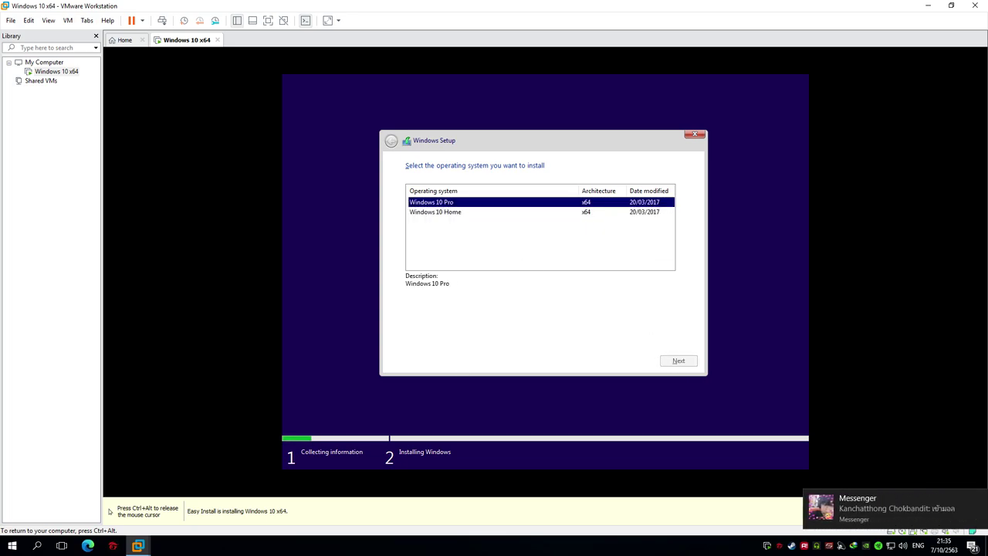
{"action": "key", "text": "ctrl+alt"}
{"action": "left_click", "coordinate": [755, 379]}
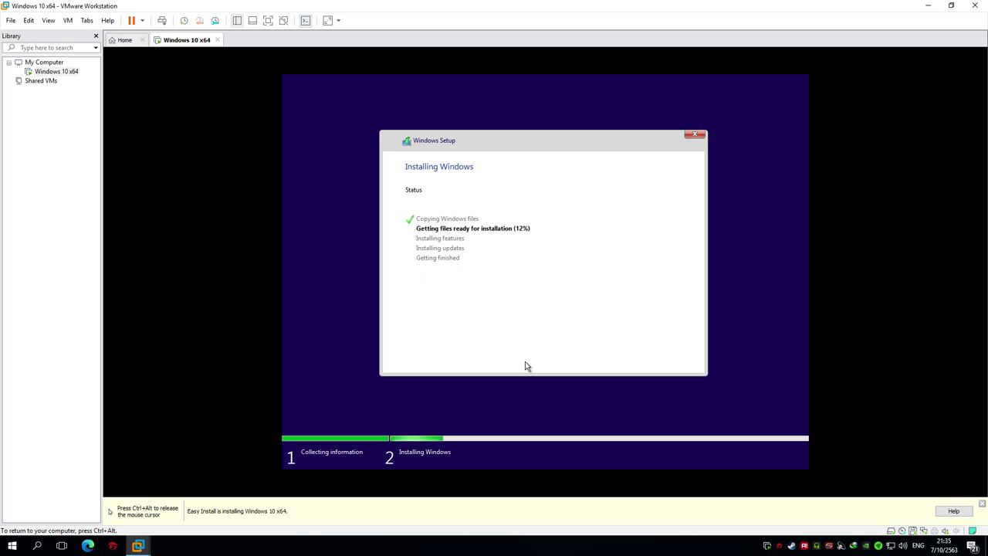
{"action": "key", "text": "ctrl+alt"}
{"action": "left_click", "coordinate": [542, 553]}
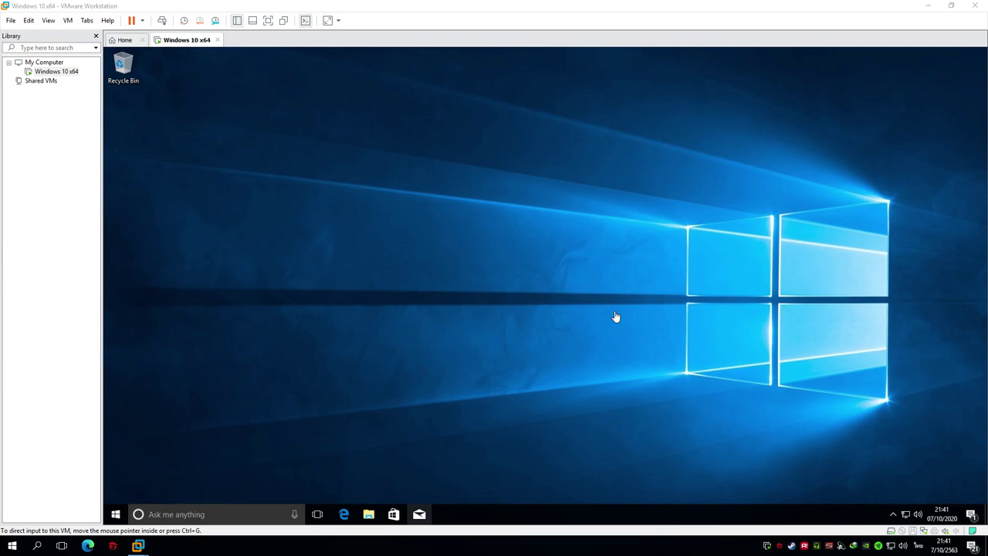
- Check the network connection status on the virtual machine's new desktop
{"action": "left_click", "coordinate": [352, 170]}
{"action": "left_click_drag", "start_coordinate": [359, 185], "coordinate": [346, 175]}
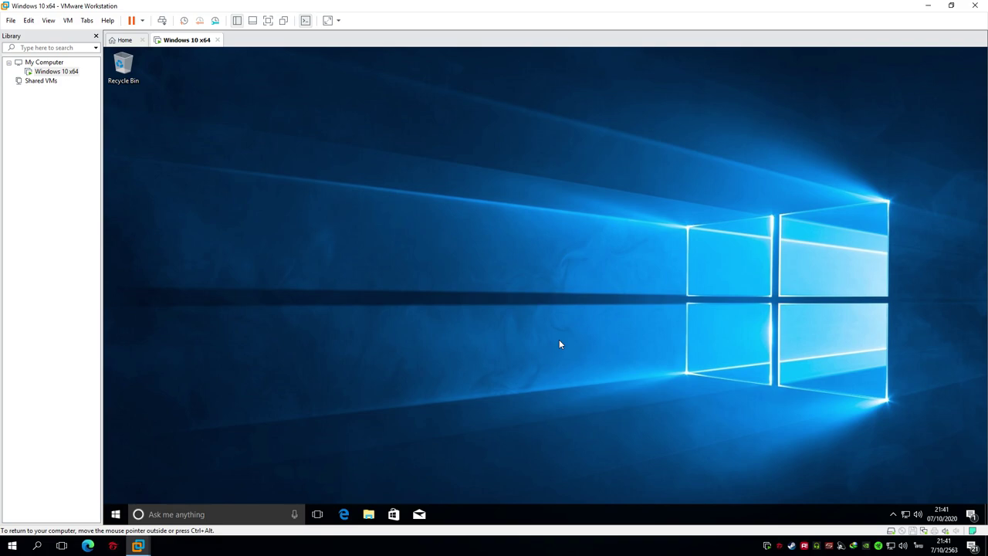
{"action": "left_click", "coordinate": [906, 516]}
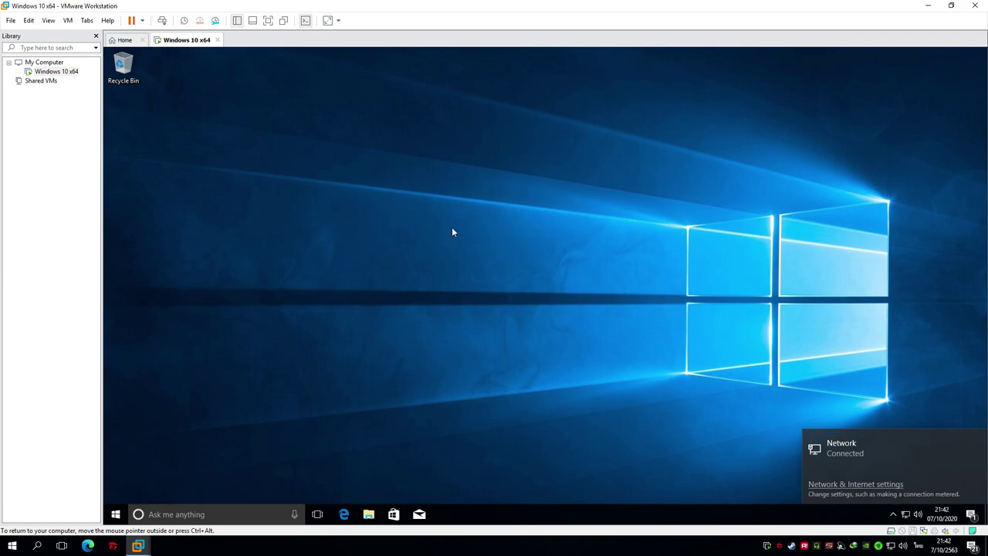
{"action": "left_click", "coordinate": [603, 300]}
{"action": "left_click_drag", "start_coordinate": [348, 207], "coordinate": [660, 409]}
{"action": "left_click_drag", "start_coordinate": [372, 190], "coordinate": [564, 434]}
{"action": "left_click_drag", "start_coordinate": [327, 196], "coordinate": [568, 369]}
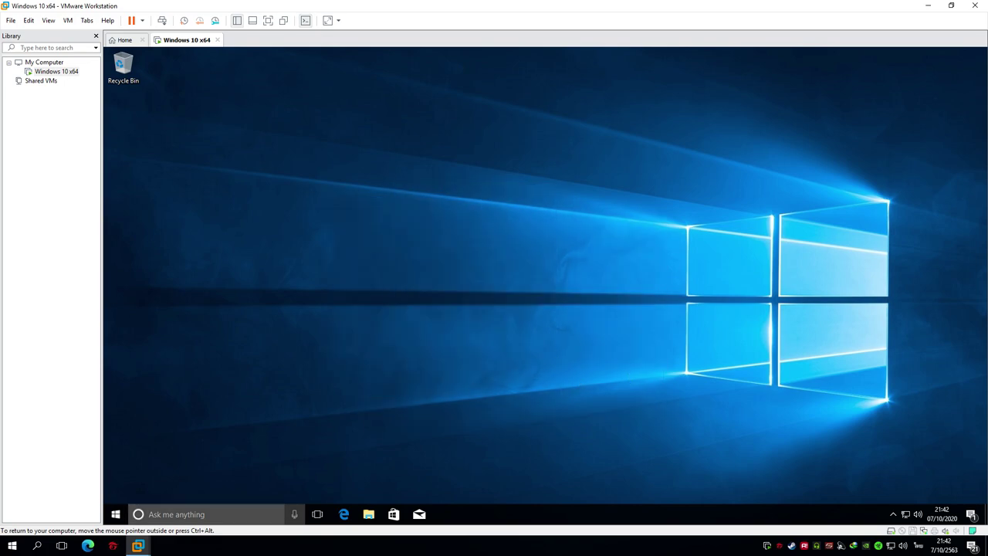
- Refresh the virtual machine's desktop twice and take a brief look at its Start menu
{"action": "right_click", "coordinate": [388, 245]}
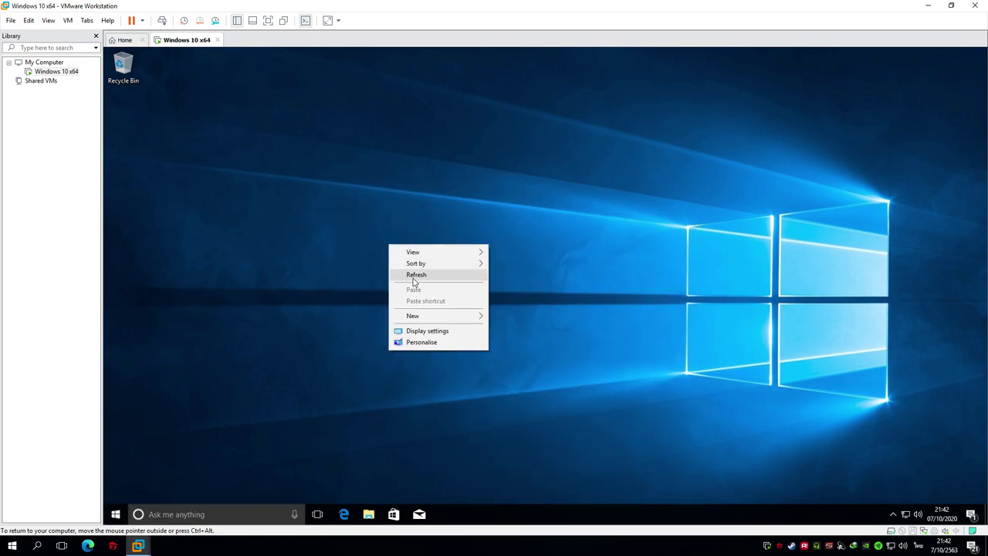
{"action": "left_click", "coordinate": [412, 275]}
{"action": "right_click", "coordinate": [375, 246]}
{"action": "left_click", "coordinate": [397, 275]}
{"action": "left_click", "coordinate": [115, 514]}
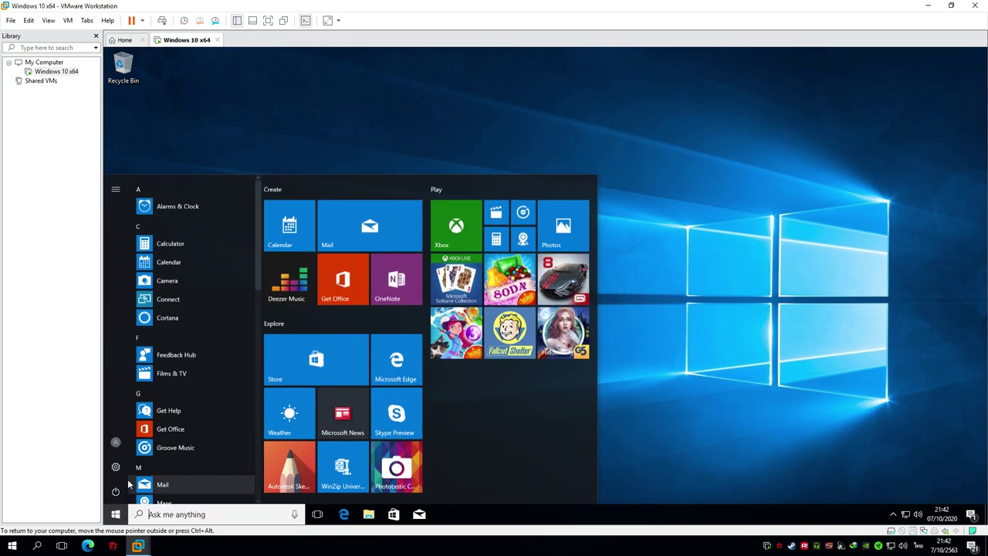
{"action": "left_click", "coordinate": [826, 405]}
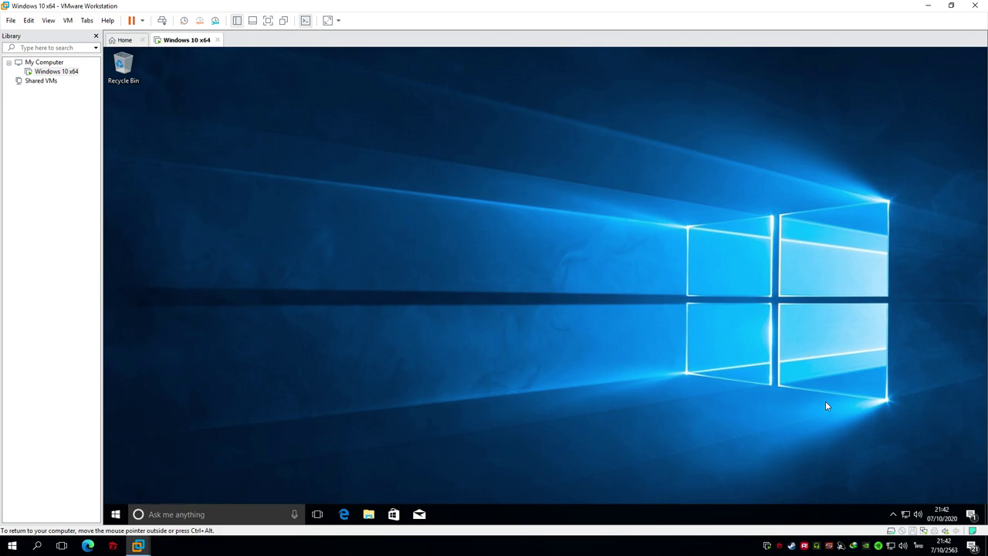
- Open Microsoft Edge in the virtual machine, maximize it, and go to google.co.th
{"action": "left_click", "coordinate": [343, 513]}
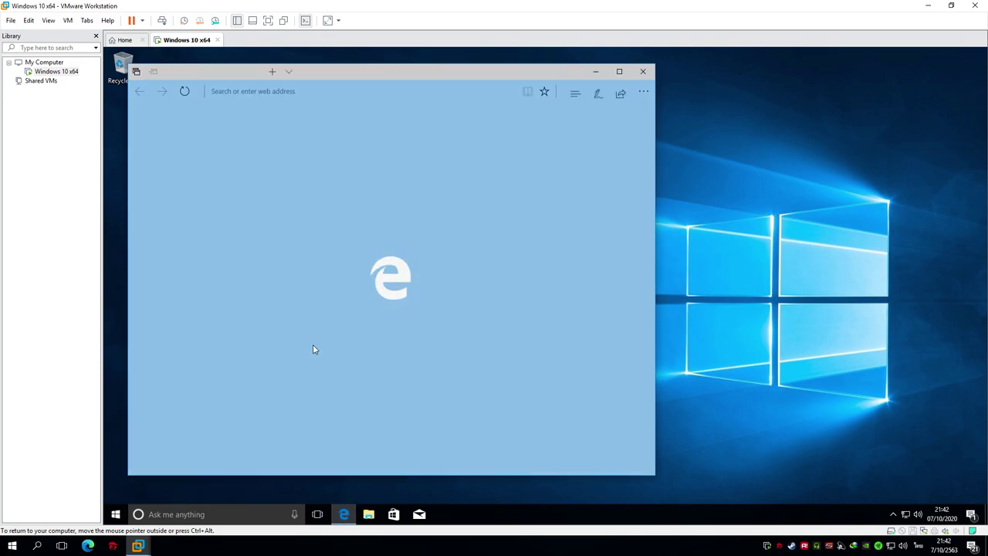
{"action": "left_click", "coordinate": [391, 72]}
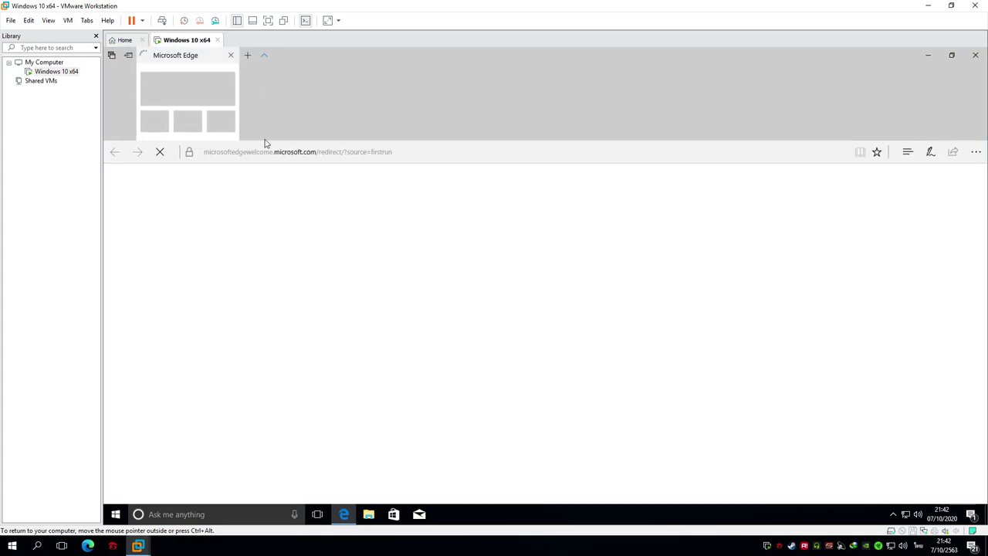
{"action": "left_click", "coordinate": [264, 145]}
{"action": "type", "text": "google"}
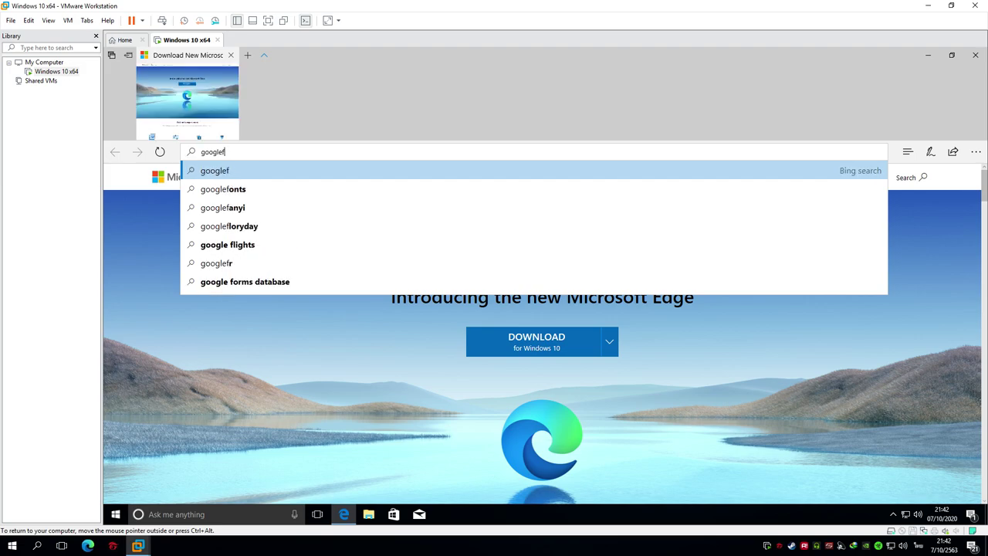
{"action": "type", "text": ".co.th"}
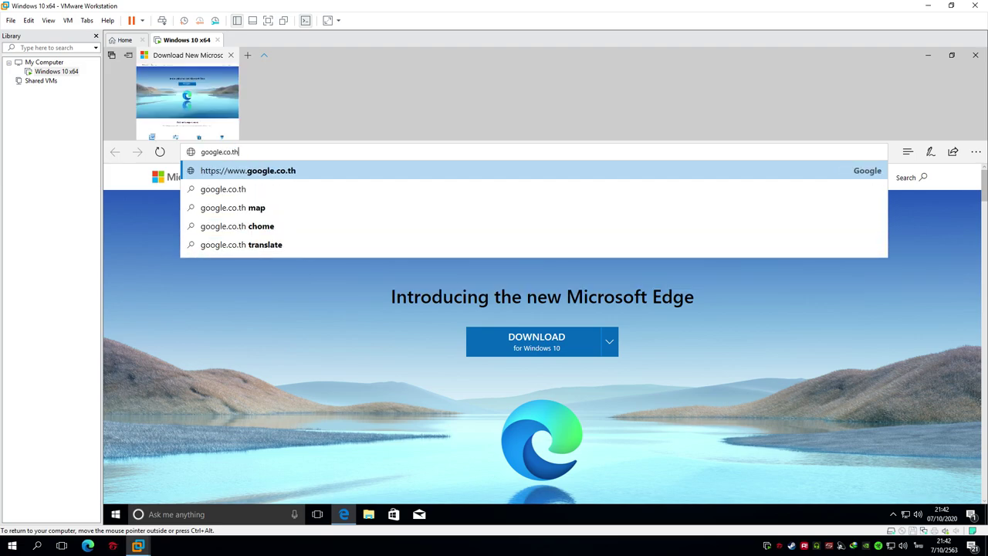
{"action": "key", "text": "Return"}
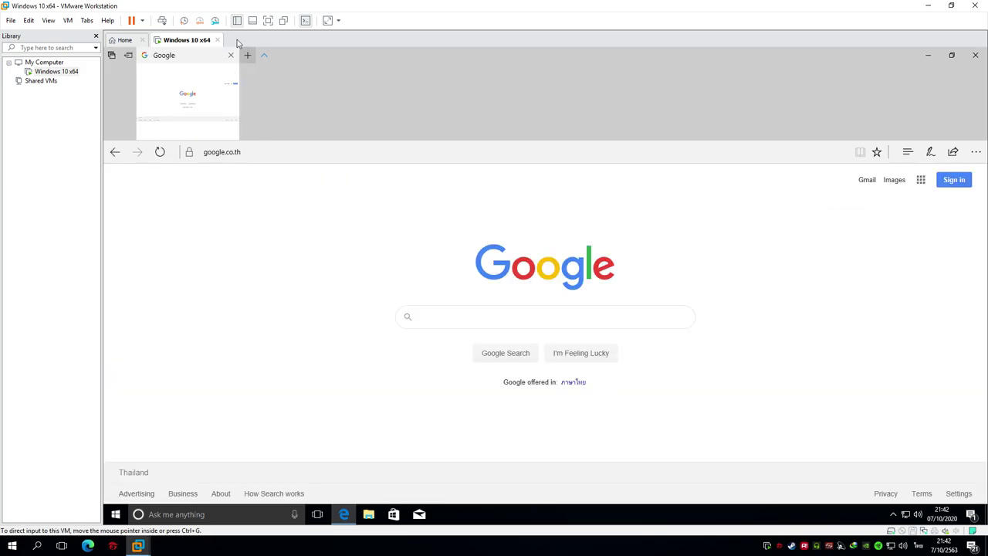
- Search Google for nvidia advanced driver search and open NVIDIA's Advanced Driver Search page
{"action": "left_click", "coordinate": [264, 57]}
{"action": "type", "text": "nvidia ad"}
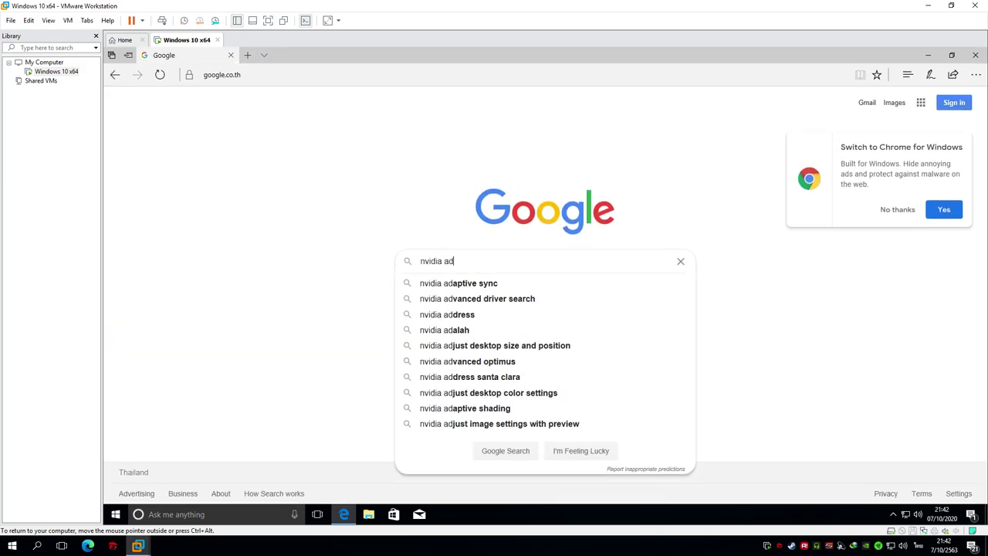
{"action": "type", "text": "vance"}
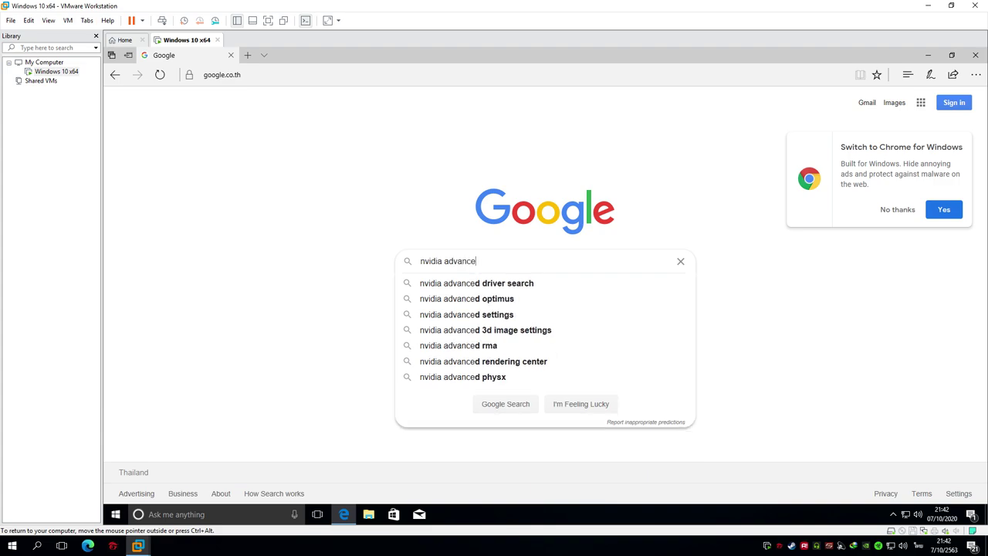
{"action": "left_click", "coordinate": [448, 282]}
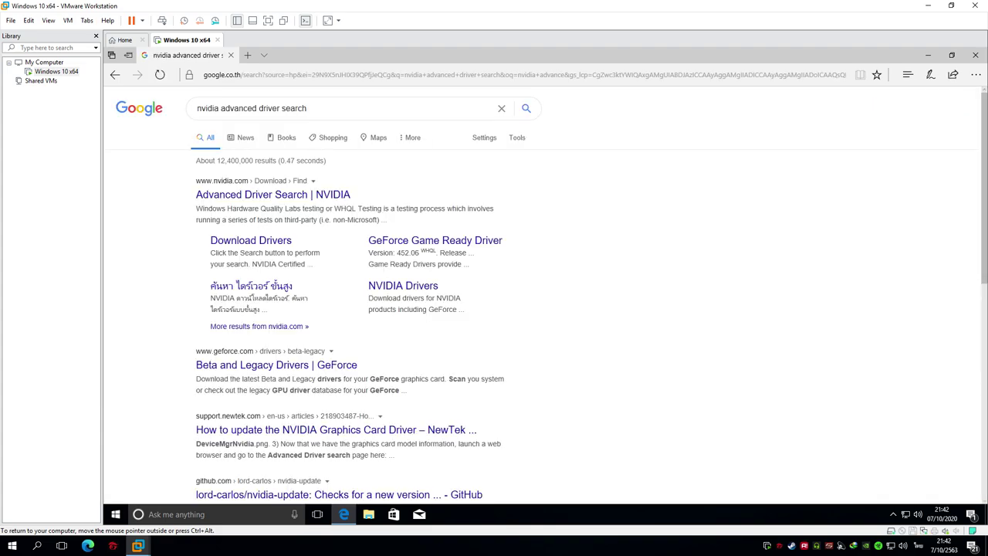
{"action": "left_click", "coordinate": [250, 194]}
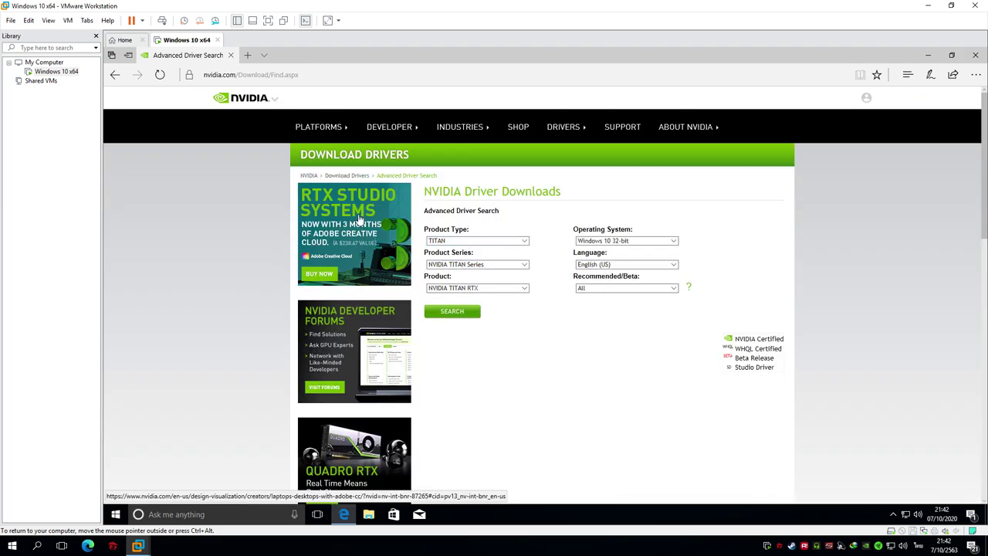
- Set the driver search's product type to GeForce and its product series to GeForce 700M Series (Notebooks)
{"action": "left_click", "coordinate": [446, 243]}
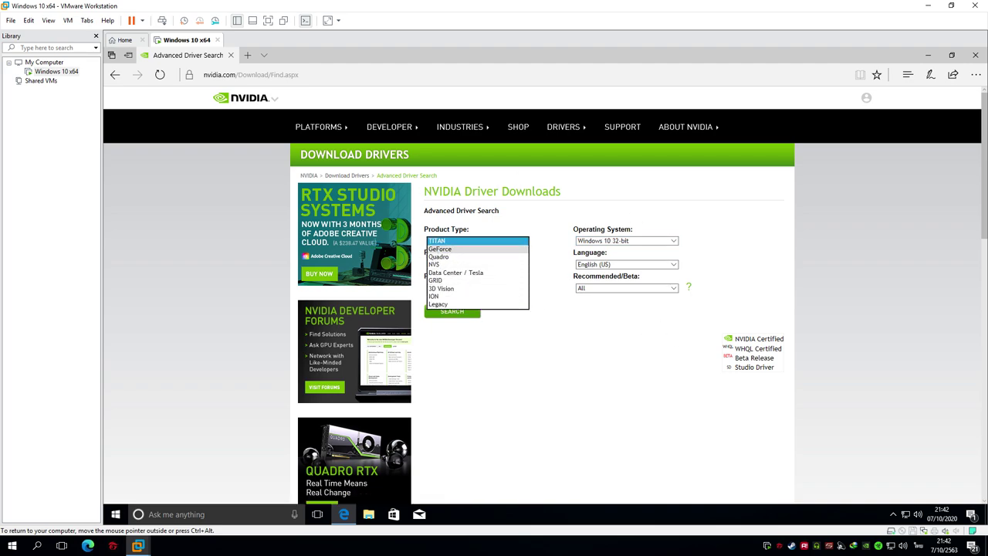
{"action": "left_click", "coordinate": [442, 255]}
{"action": "left_click", "coordinate": [461, 267]}
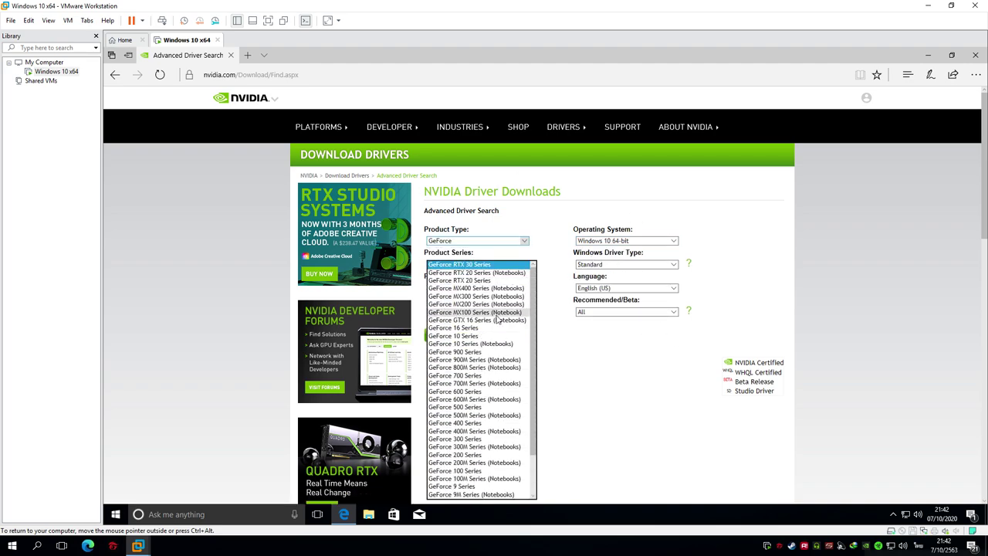
{"action": "left_click", "coordinate": [438, 432]}
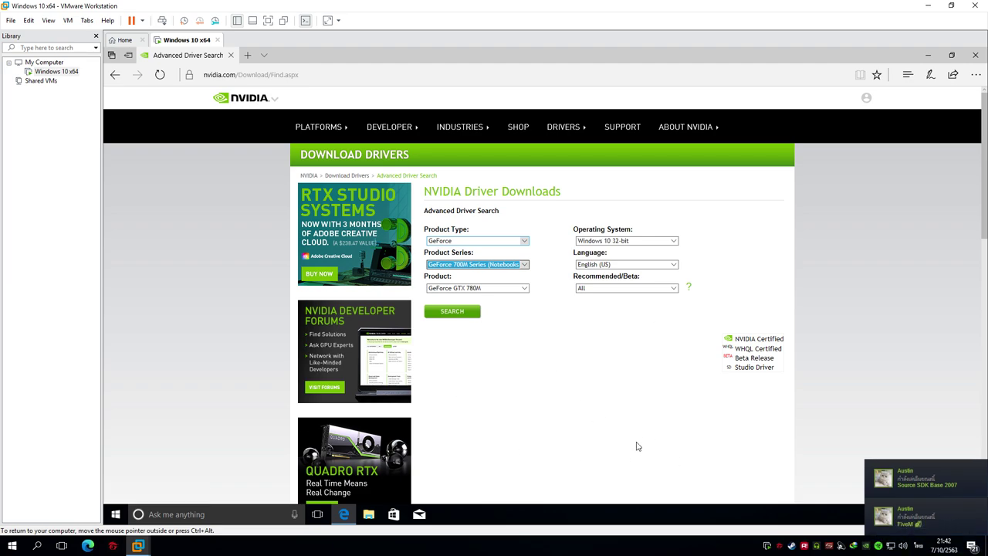
- Search for Windows 10 64-bit drivers of the Standard driver type, then close the browser
{"action": "left_click", "coordinate": [613, 242]}
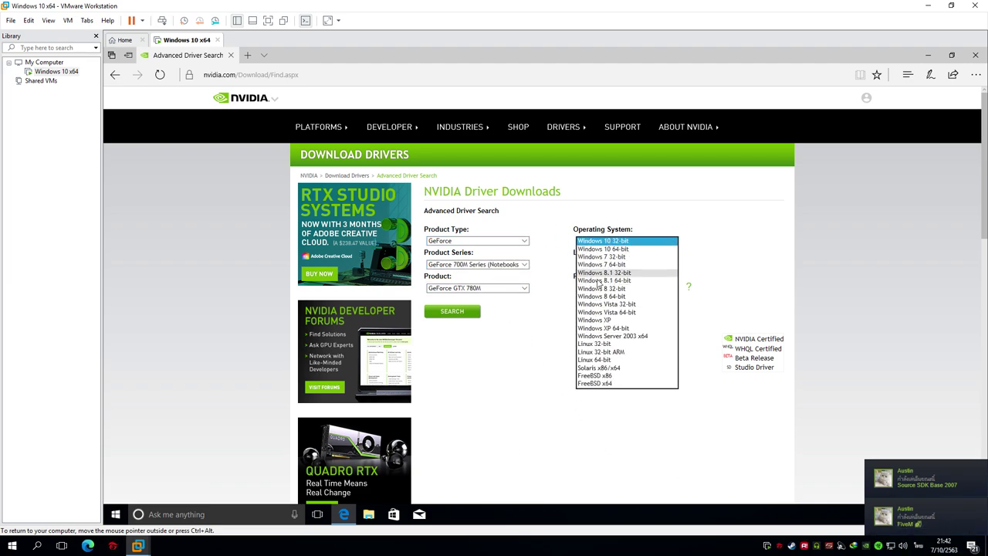
{"action": "left_click", "coordinate": [606, 248]}
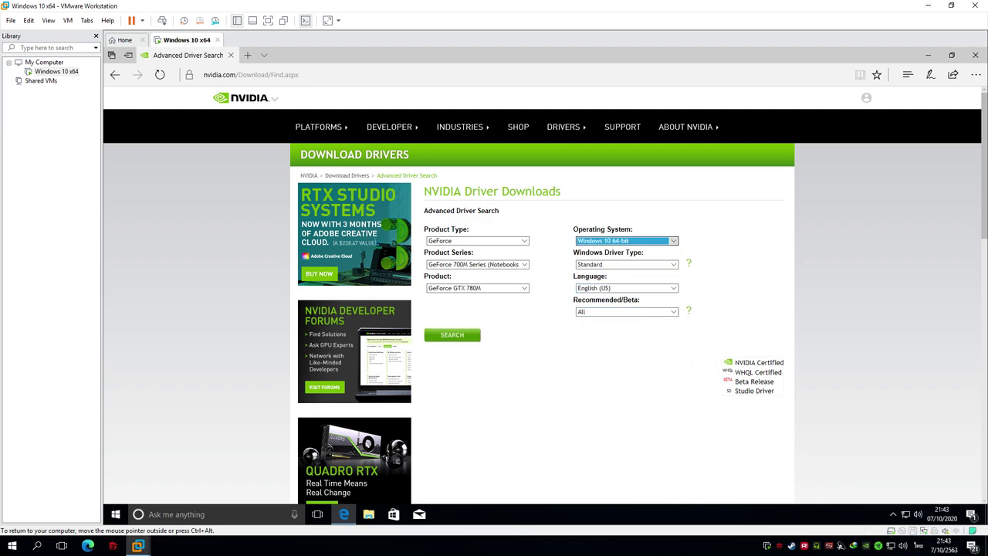
{"action": "left_click", "coordinate": [622, 264]}
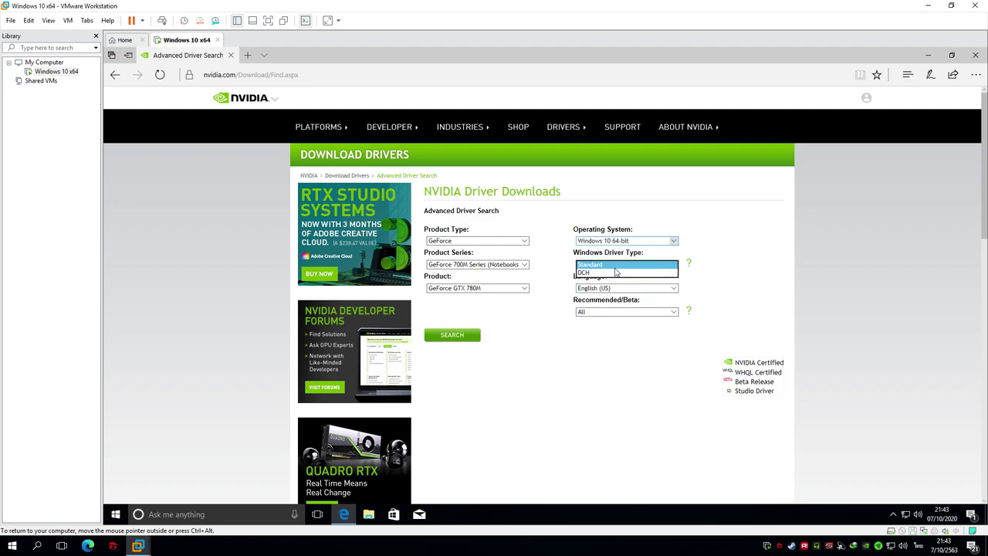
{"action": "left_click", "coordinate": [625, 265]}
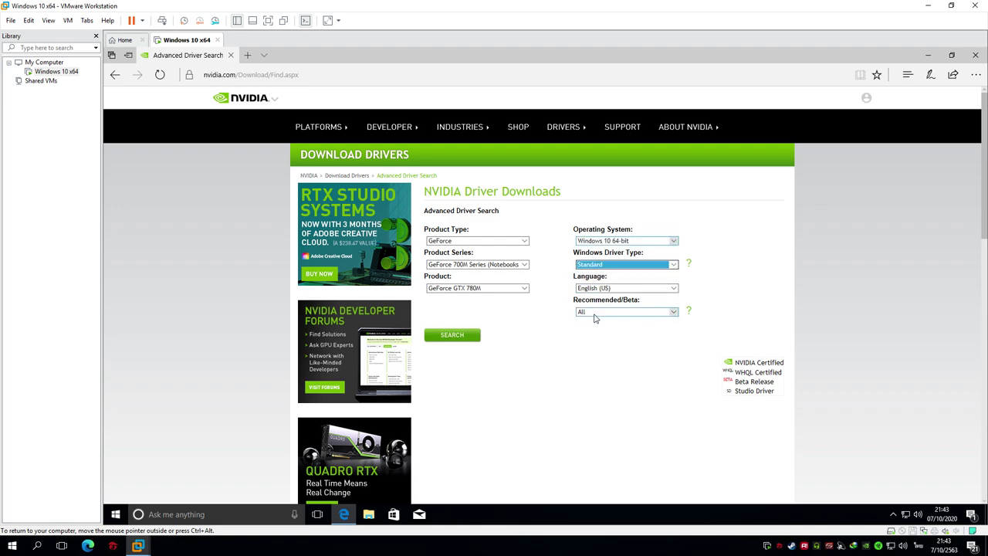
{"action": "left_click", "coordinate": [461, 338]}
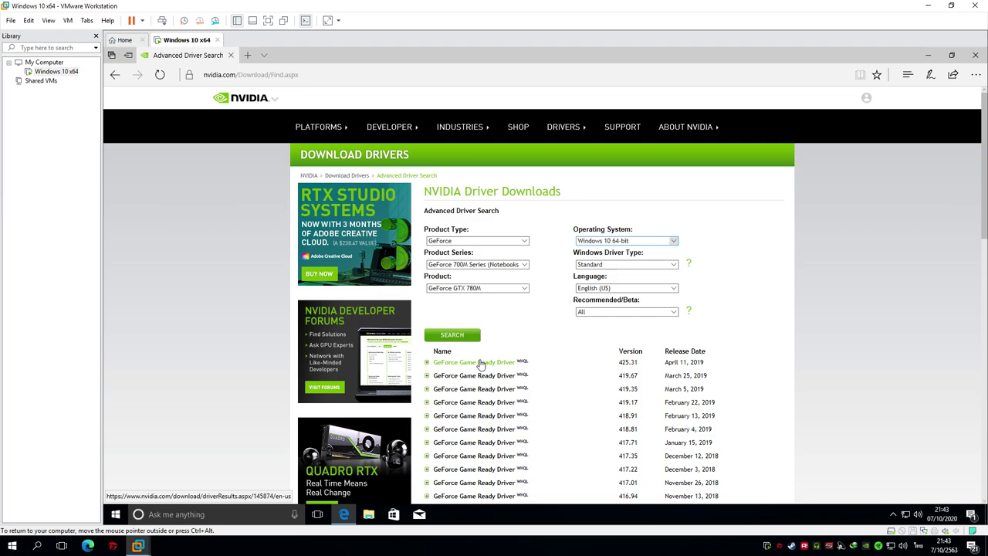
{"action": "left_click", "coordinate": [975, 54]}
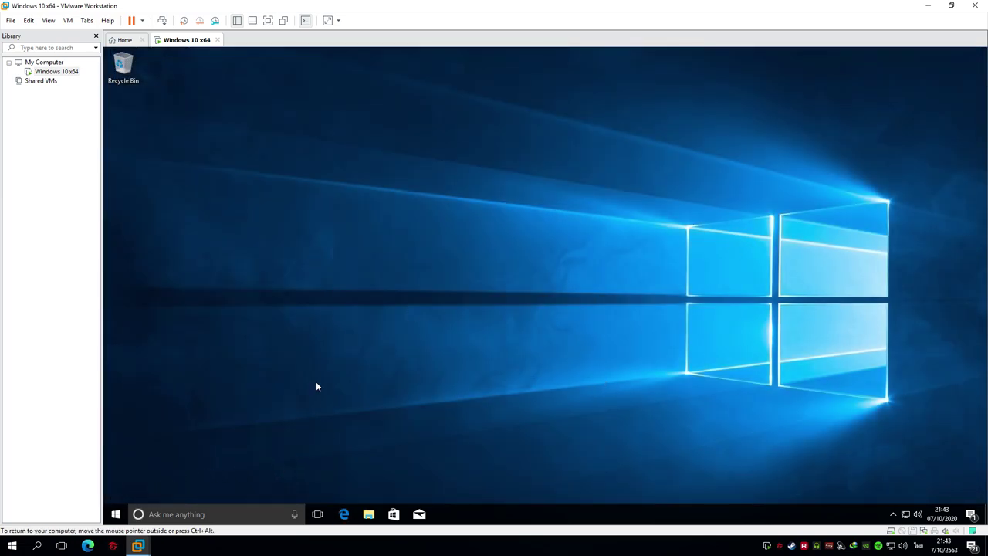
- Find Control Panel through the virtual machine's Start search and open it
{"action": "key", "text": "super"}
{"action": "type", "text": "controla"}
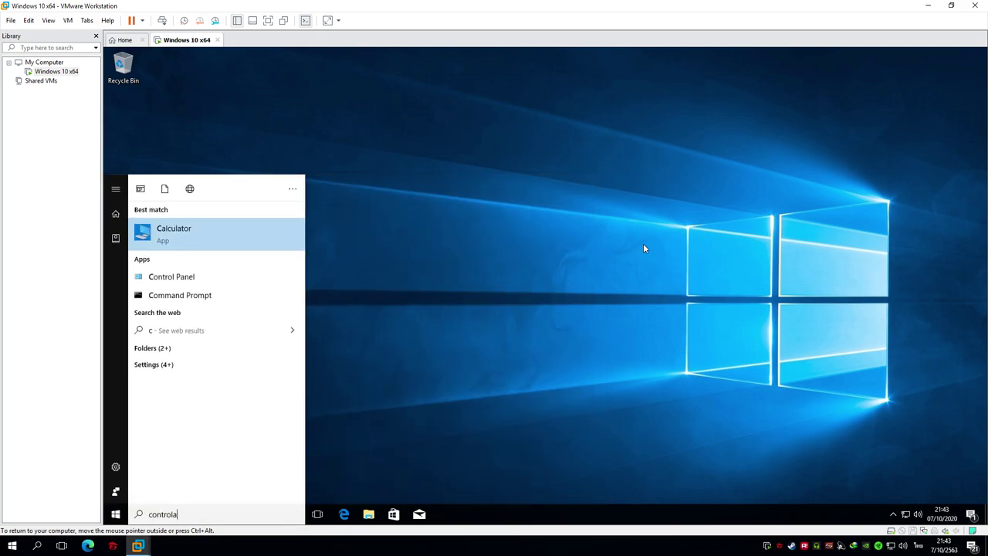
{"action": "key", "text": "BackSpace"}
{"action": "key", "text": "BackSpace"}
{"action": "key", "text": "BackSpace"}
{"action": "key", "text": "BackSpace"}
{"action": "key", "text": "BackSpace"}
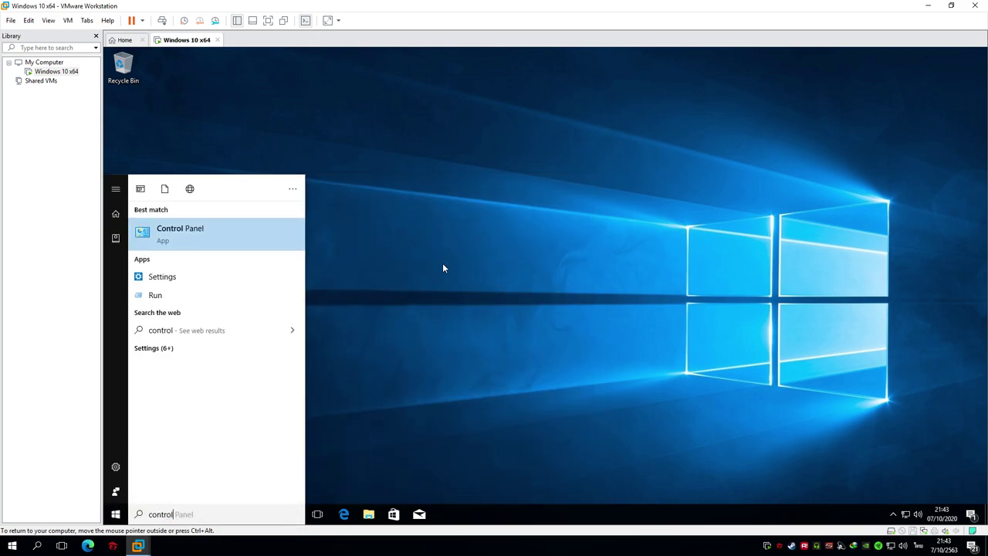
{"action": "left_click", "coordinate": [217, 244]}
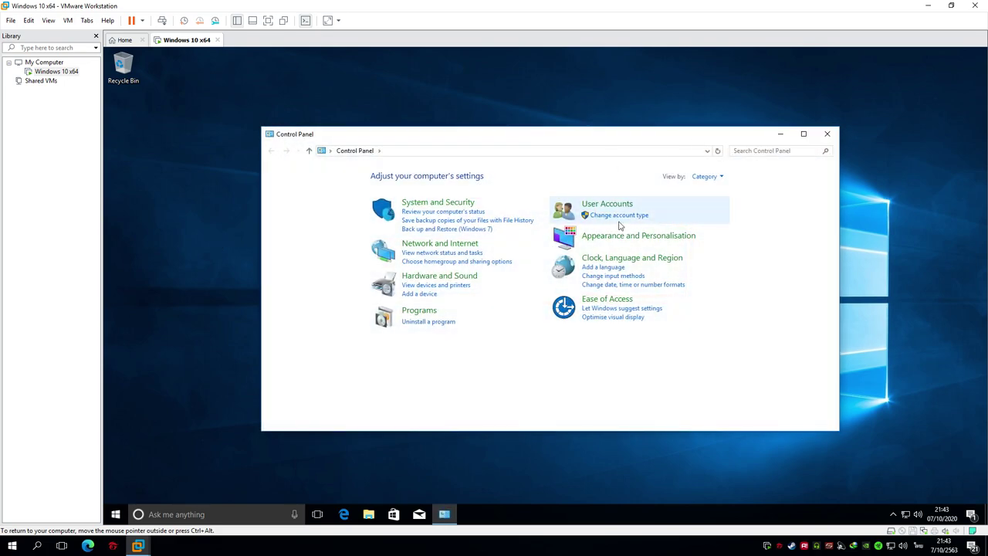
{"action": "left_click", "coordinate": [637, 257]}
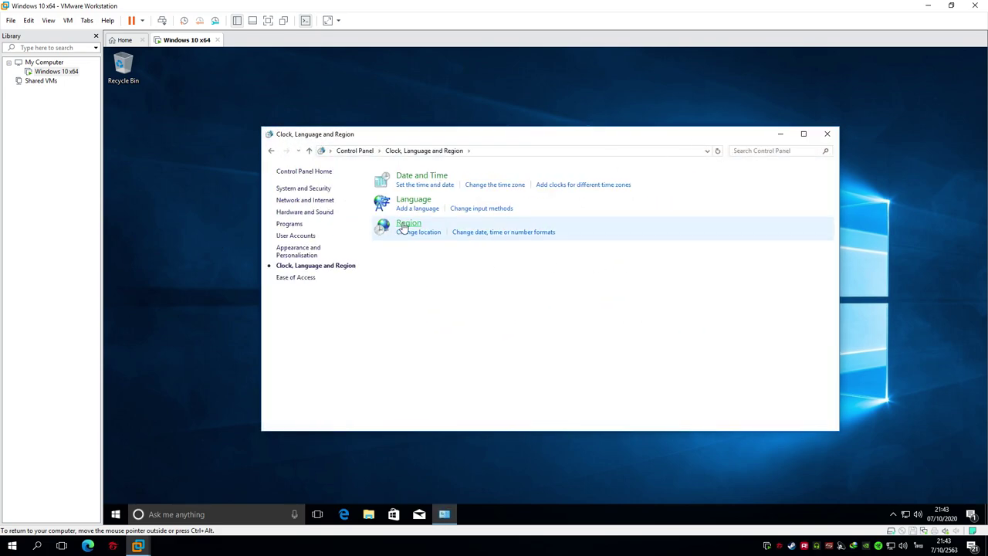
{"action": "left_click", "coordinate": [452, 232]}
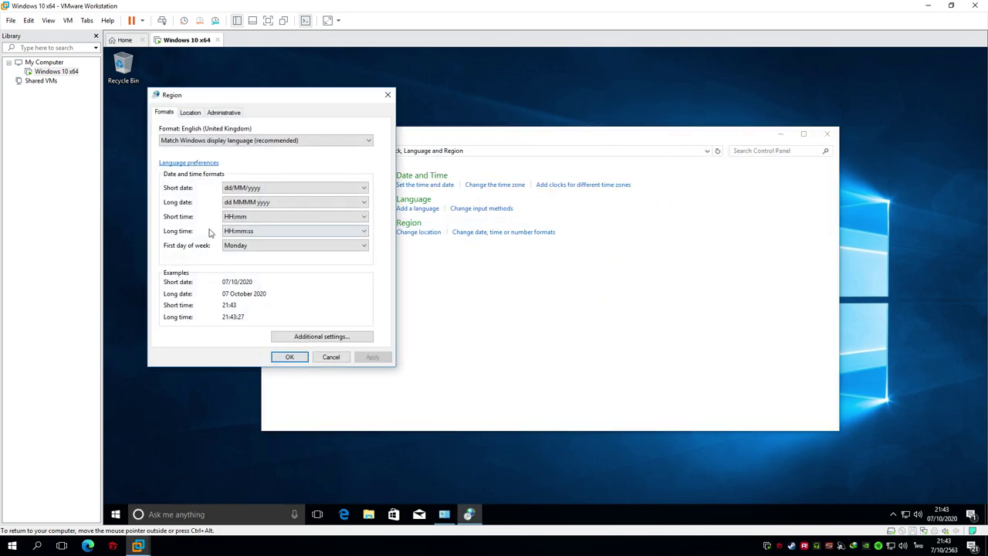
{"action": "left_click", "coordinate": [387, 94]}
{"action": "left_click", "coordinate": [352, 150]}
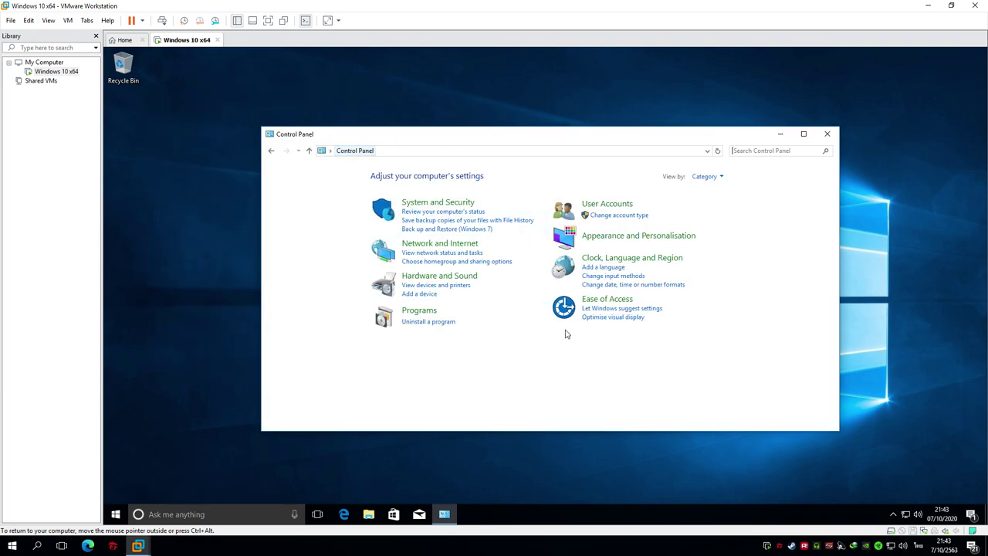
- Apply Thai (Thailand) as the regional format in the Region settings and check the date in the calendar
{"action": "left_click", "coordinate": [624, 261]}
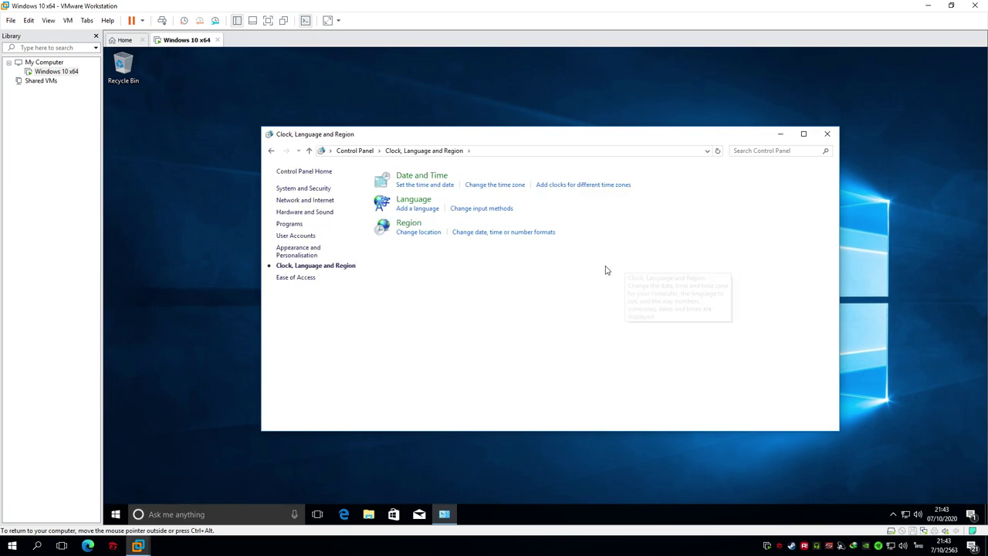
{"action": "left_click", "coordinate": [415, 225]}
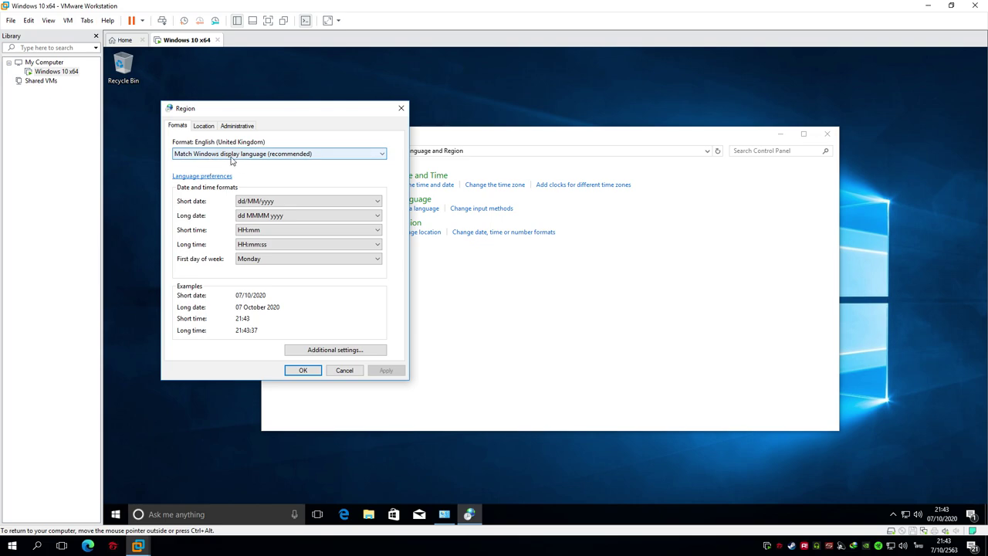
{"action": "left_click", "coordinate": [231, 157]}
{"action": "key", "text": "t"}
{"action": "key", "text": "t"}
{"action": "key", "text": "t"}
{"action": "key", "text": "t"}
{"action": "key", "text": "t"}
{"action": "key", "text": "t"}
{"action": "key", "text": "t"}
{"action": "key", "text": "t"}
{"action": "key", "text": "t"}
{"action": "key", "text": "t"}
{"action": "key", "text": "t"}
{"action": "key", "text": "t"}
{"action": "key", "text": "t"}
{"action": "key", "text": "t"}
{"action": "key", "text": "t"}
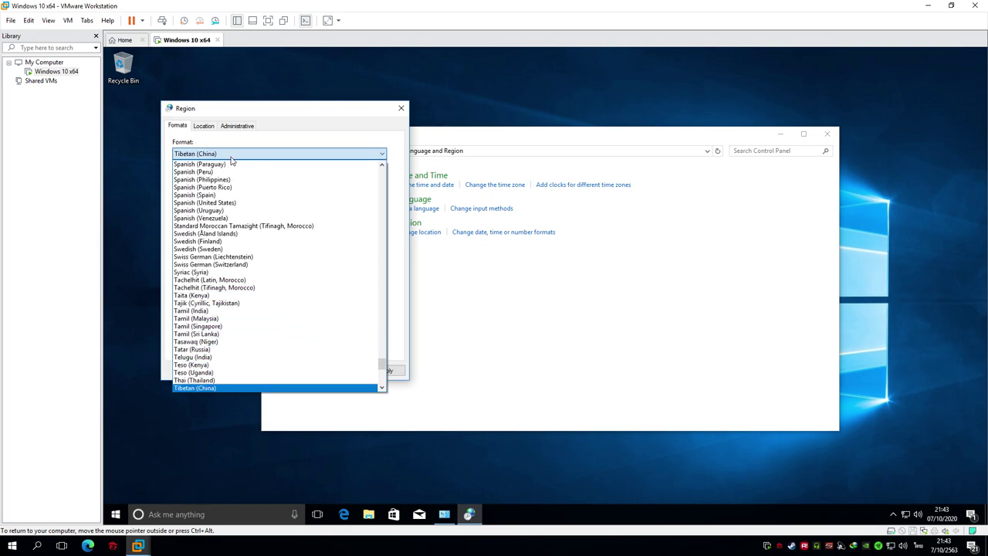
{"action": "left_click", "coordinate": [189, 379]}
{"action": "left_click", "coordinate": [386, 371]}
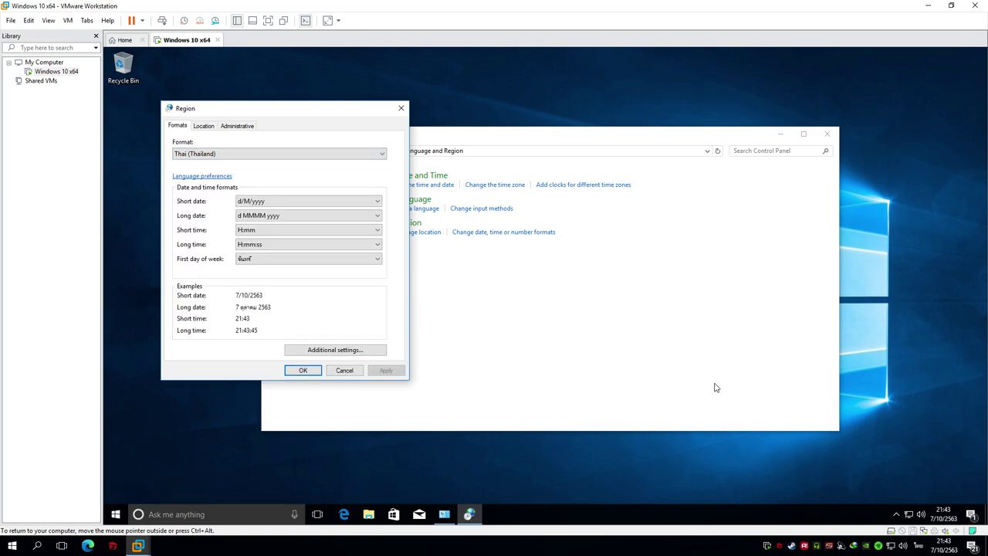
{"action": "left_click", "coordinate": [942, 519]}
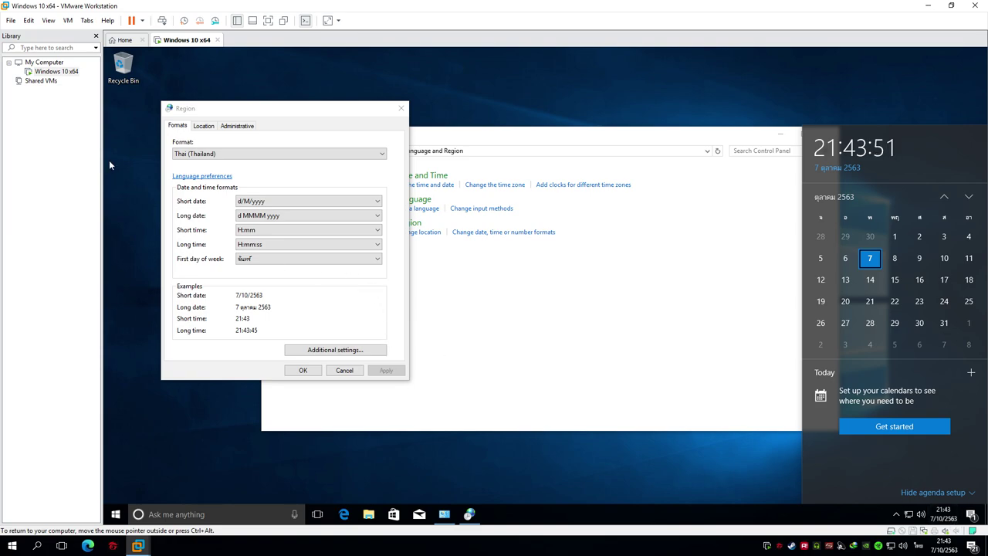
- Set the home location to Thailand in the Region settings and apply it
{"action": "left_click", "coordinate": [203, 127]}
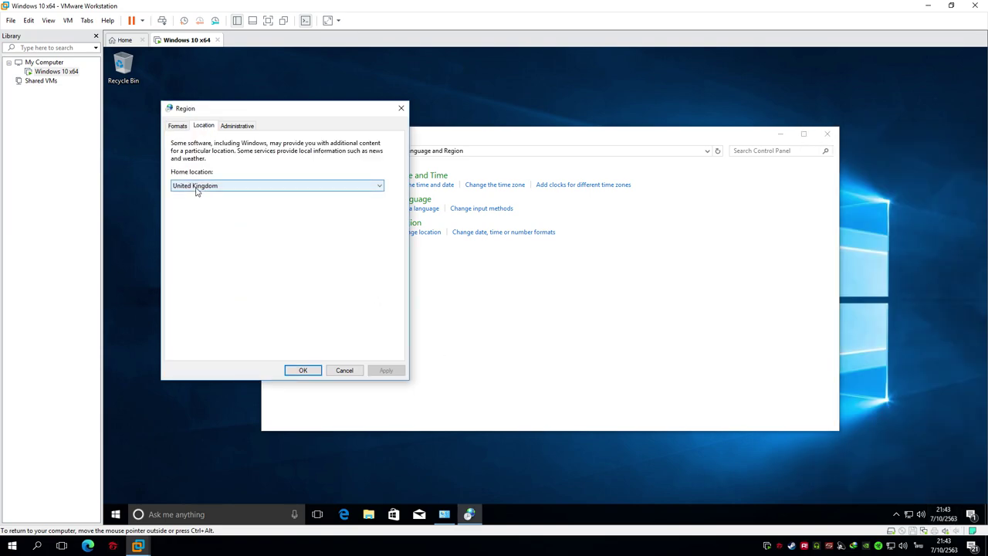
{"action": "left_click", "coordinate": [196, 188]}
{"action": "type", "text": "tr"}
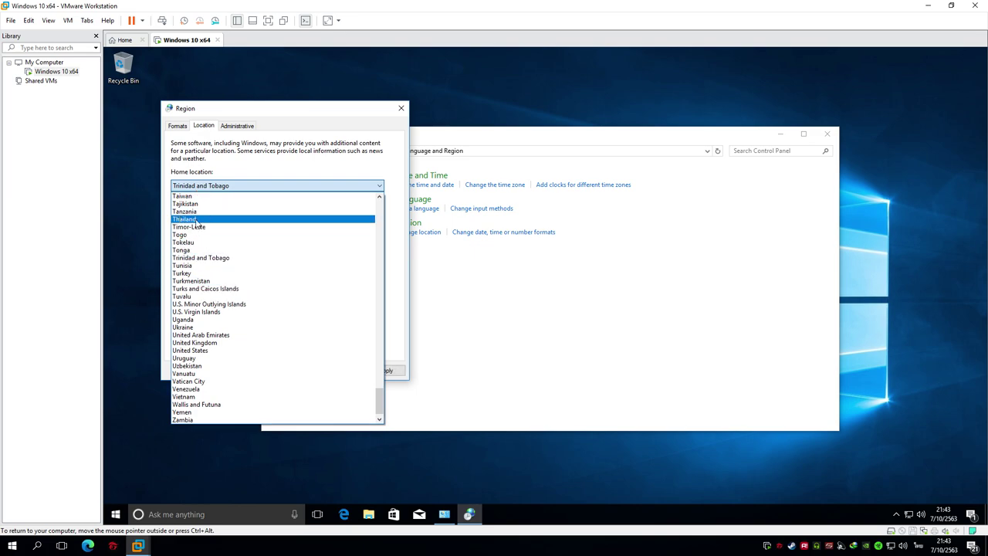
{"action": "left_click", "coordinate": [195, 220]}
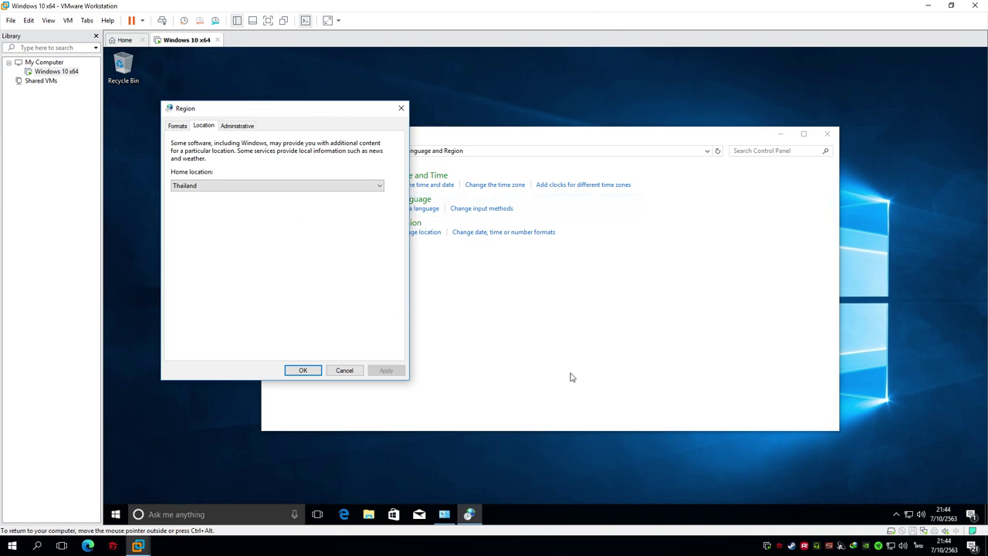
- Change the system locale for non-Unicode programs to Thai and restart the virtual machine
{"action": "left_click", "coordinate": [230, 128]}
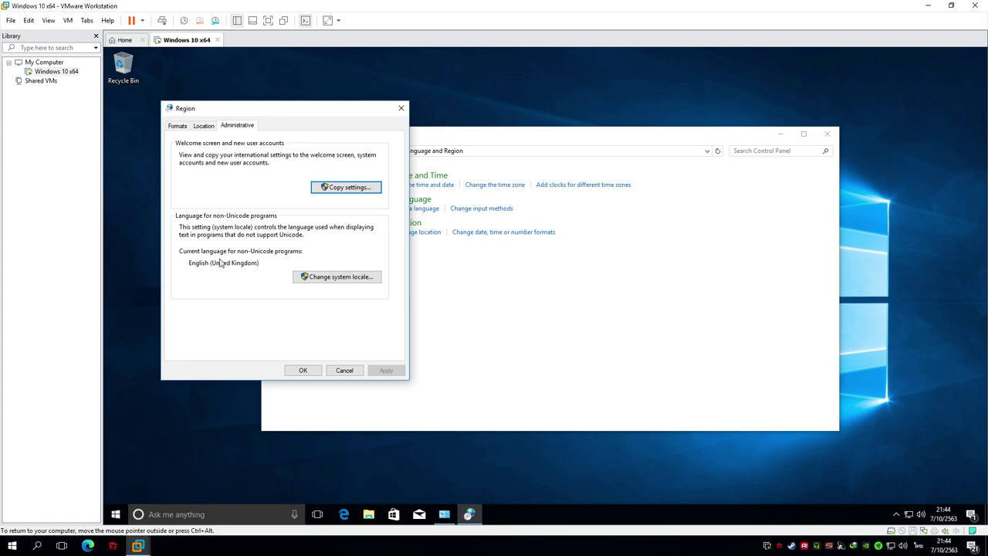
{"action": "left_click", "coordinate": [338, 276]}
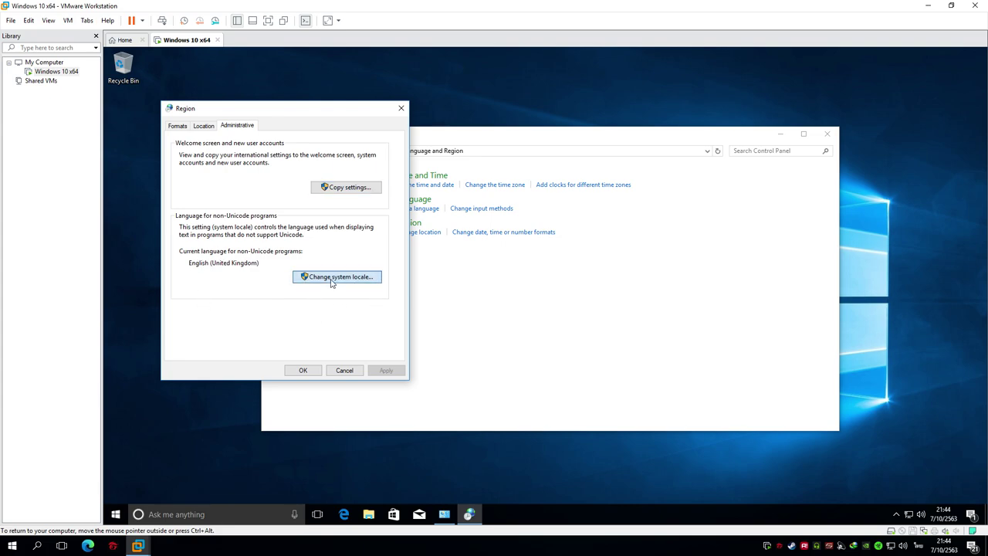
{"action": "left_click", "coordinate": [266, 190]}
{"action": "type", "text": "th"}
{"action": "key", "text": "Return"}
{"action": "left_click", "coordinate": [311, 213]}
{"action": "left_click", "coordinate": [551, 298]}
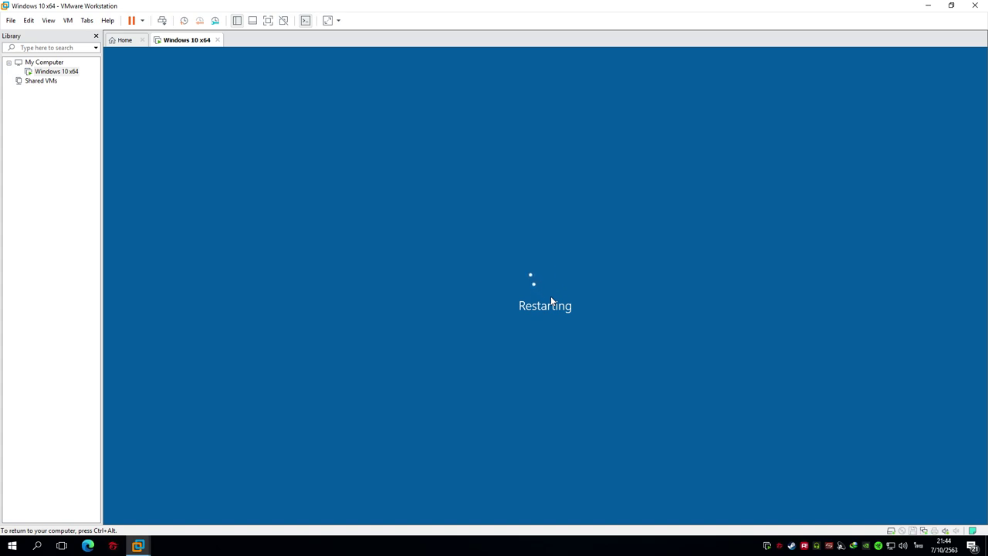
- Open the virtual machine's language preferences from the list of input languages and reposition the Settings window
{"action": "left_click", "coordinate": [420, 397]}
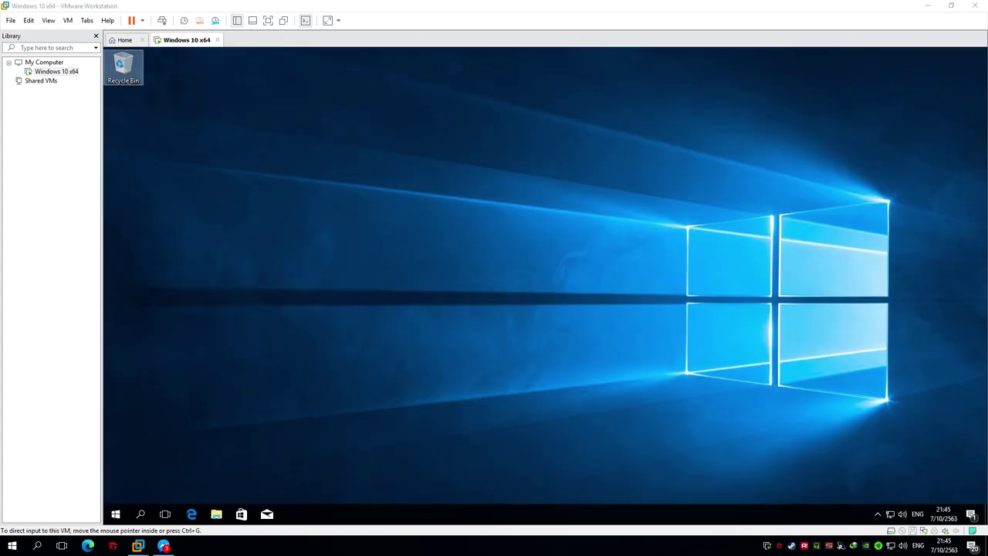
{"action": "left_click", "coordinate": [587, 361]}
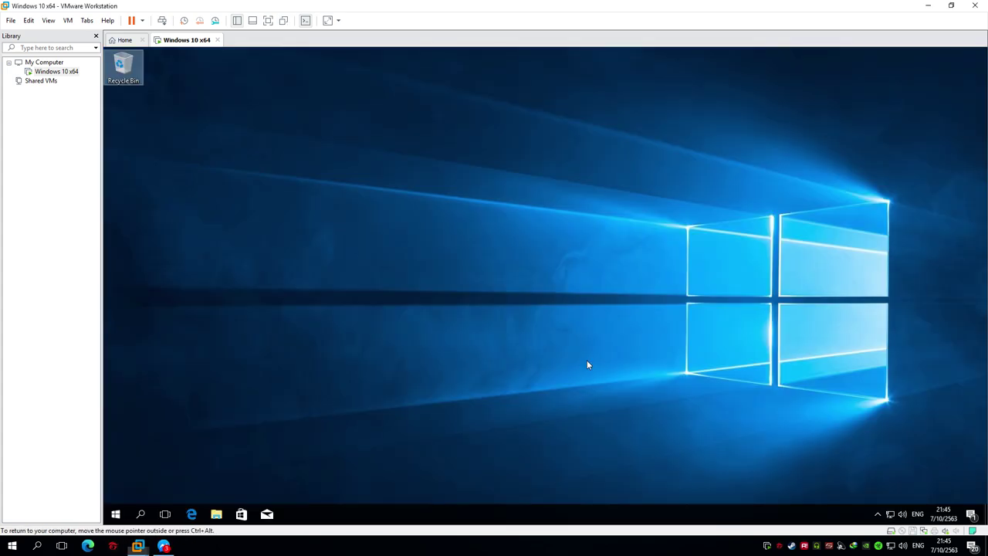
{"action": "left_click", "coordinate": [918, 515]}
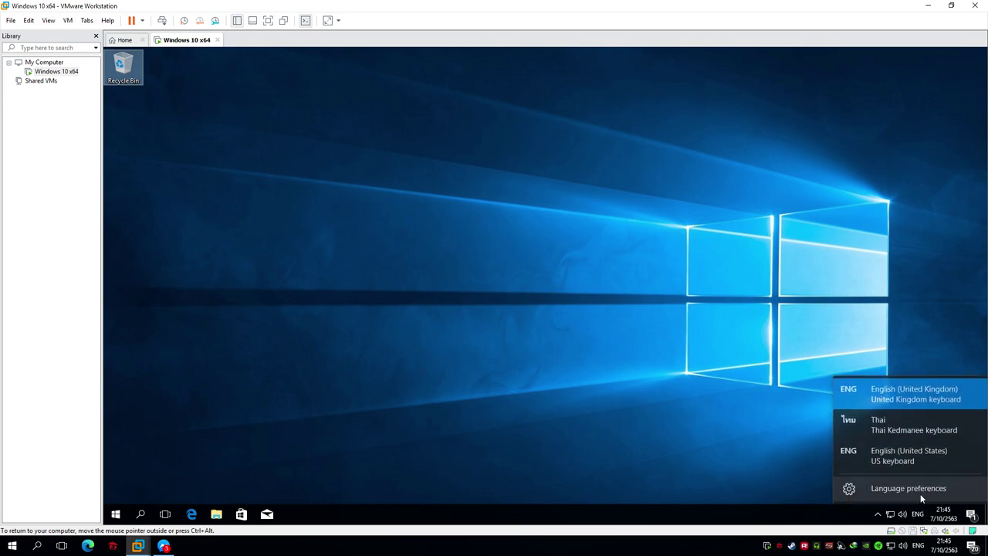
{"action": "left_click", "coordinate": [920, 489]}
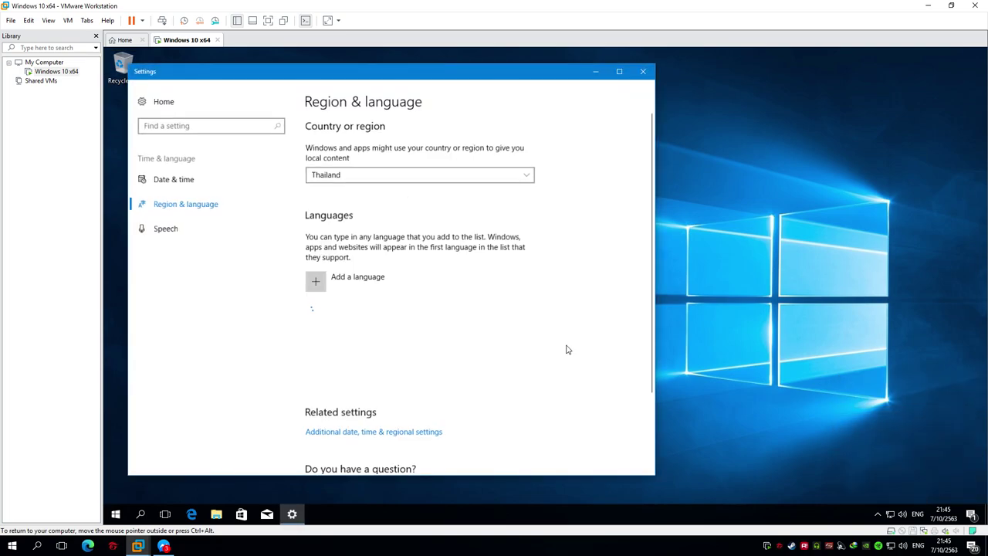
{"action": "left_click_drag", "start_coordinate": [391, 80], "coordinate": [432, 79]}
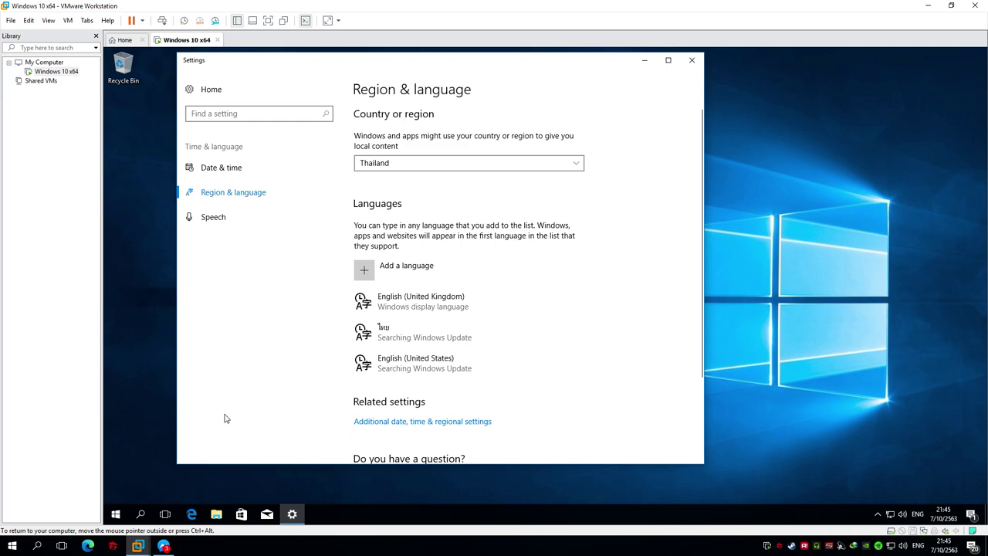
- Review the language options of English (United Kingdom) and English (United States) in the Region & language settings
{"action": "left_click", "coordinate": [447, 307]}
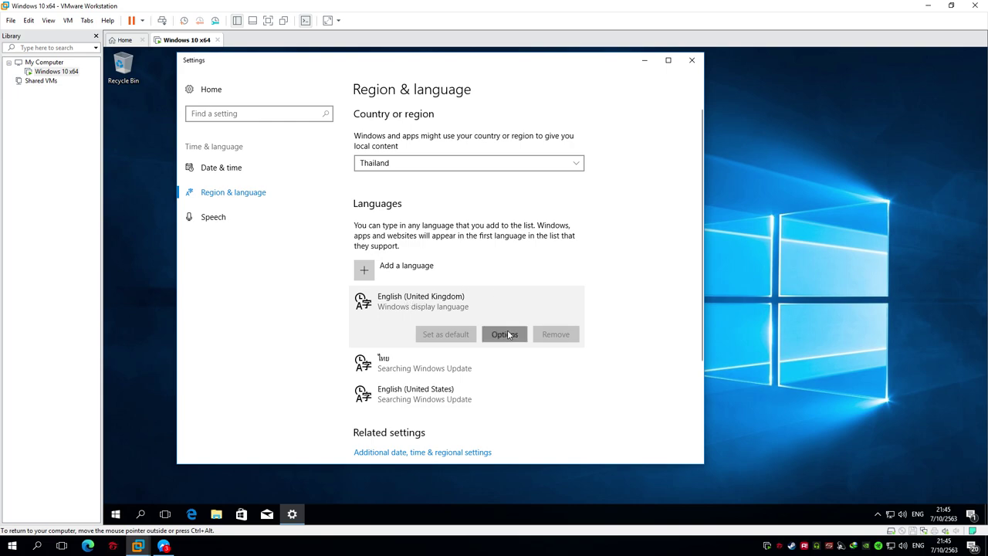
{"action": "left_click", "coordinate": [506, 335]}
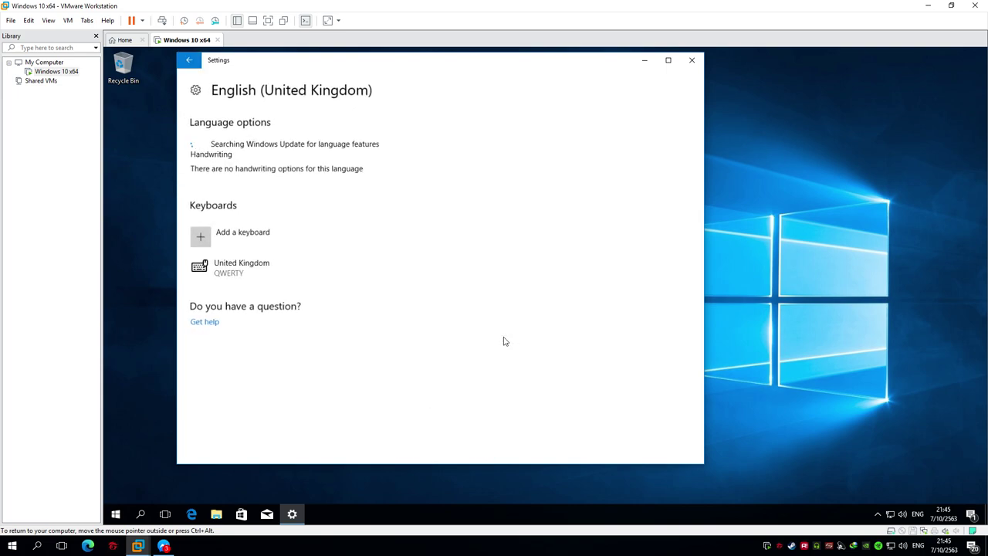
{"action": "left_click", "coordinate": [188, 61]}
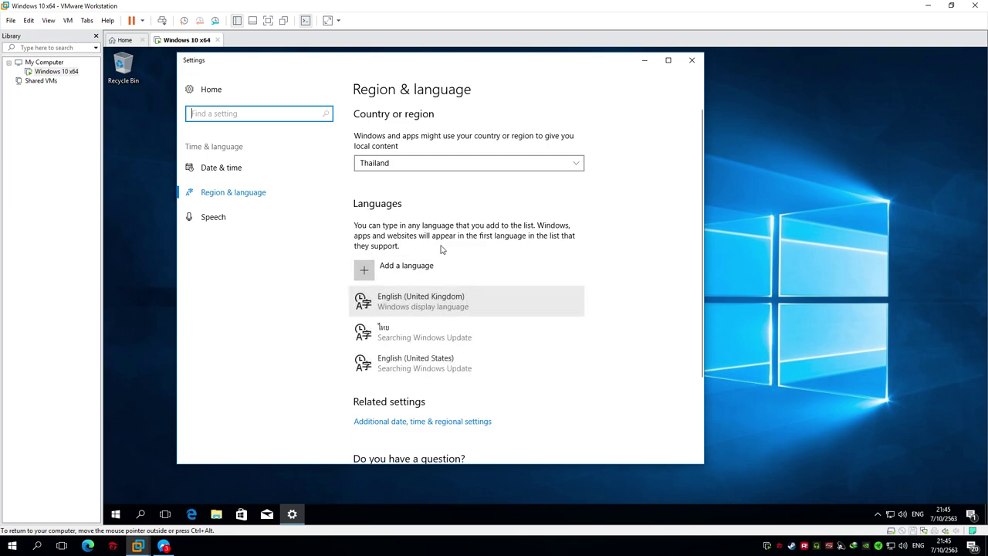
{"action": "scroll", "coordinate": [624, 318], "scroll_direction": "down", "scroll_amount": 2}
{"action": "left_click", "coordinate": [490, 260]}
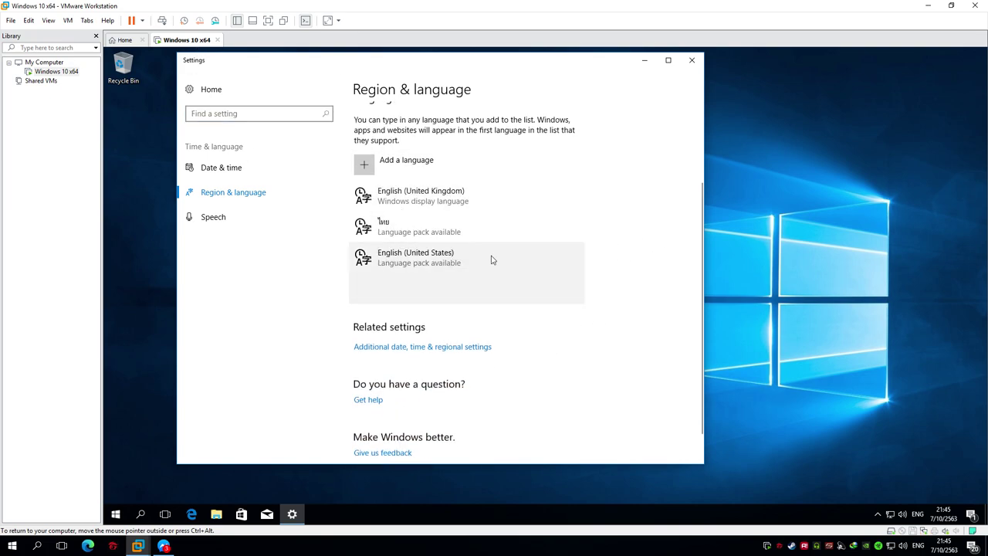
{"action": "left_click", "coordinate": [502, 289]}
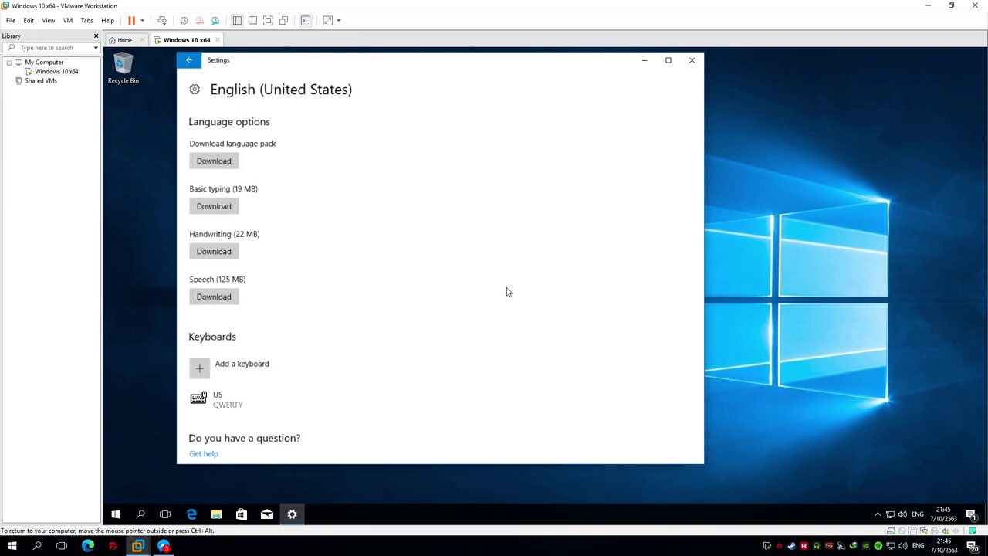
{"action": "scroll", "coordinate": [530, 377], "scroll_direction": "down", "scroll_amount": 1}
{"action": "scroll", "coordinate": [530, 377], "scroll_direction": "up", "scroll_amount": 1}
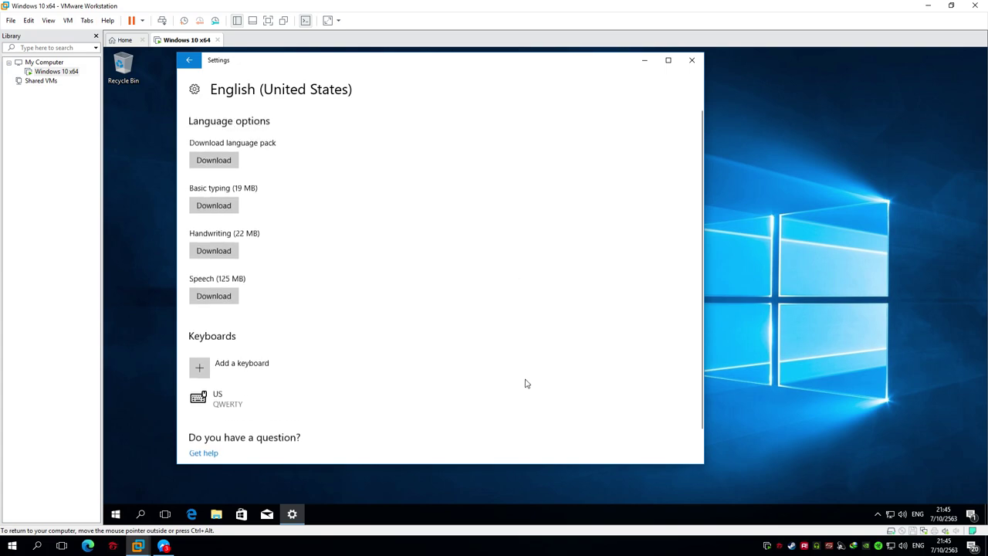
{"action": "left_click", "coordinate": [190, 63]}
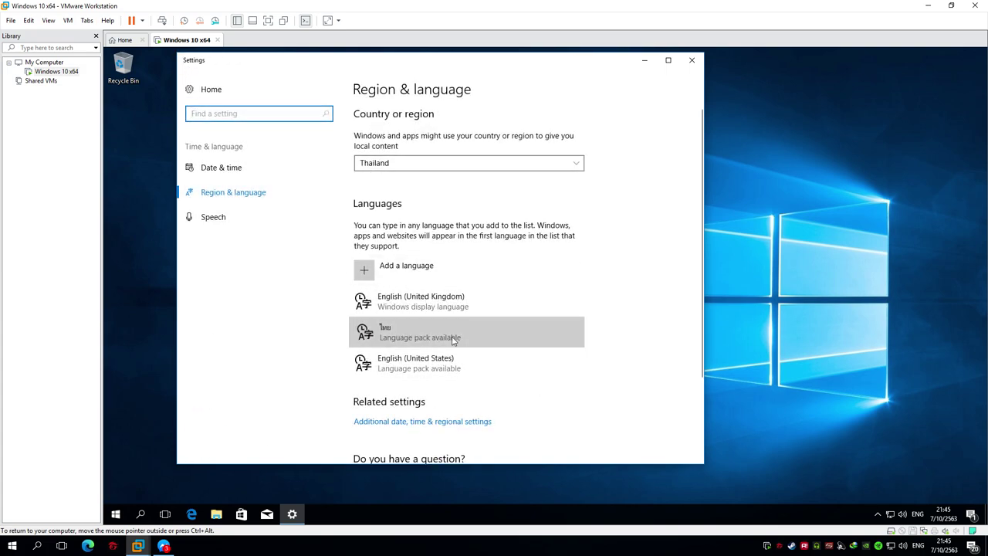
- Review the language options of Thai and return to the language list
{"action": "left_click", "coordinate": [447, 332]}
{"action": "left_click", "coordinate": [508, 367]}
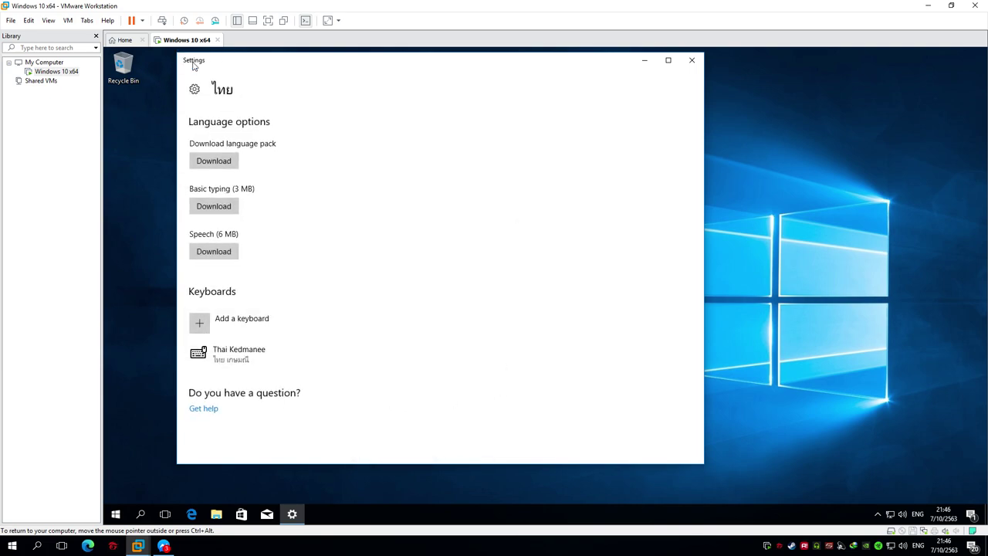
{"action": "left_click", "coordinate": [189, 60]}
{"action": "left_click", "coordinate": [448, 332]}
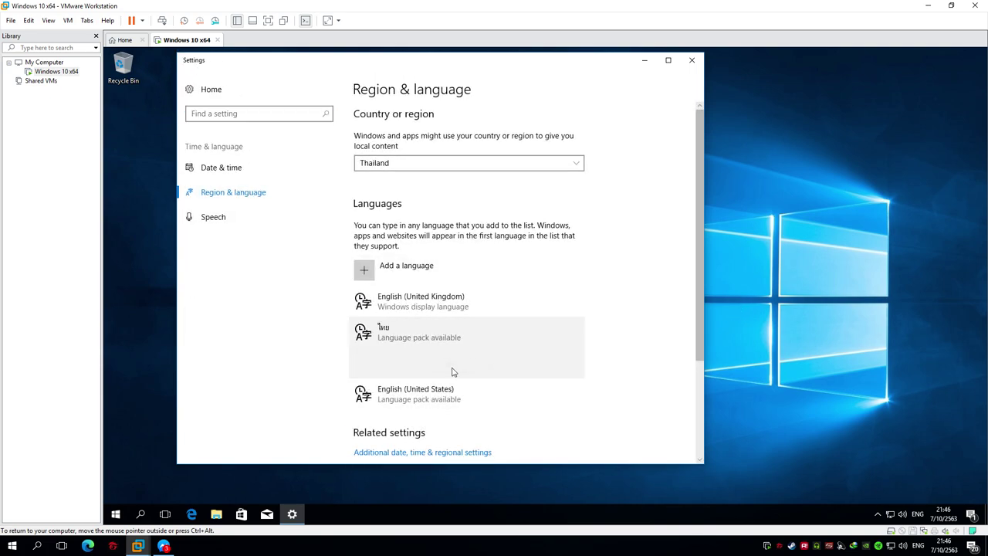
{"action": "left_click", "coordinate": [853, 326]}
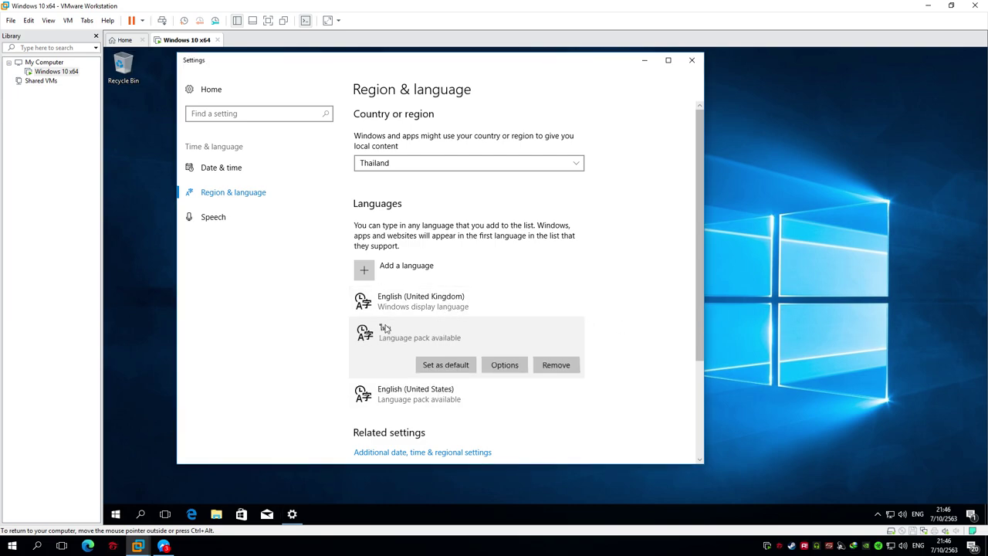
- Set English (United States) as the default language
{"action": "left_click", "coordinate": [383, 311]}
{"action": "left_click", "coordinate": [410, 390]}
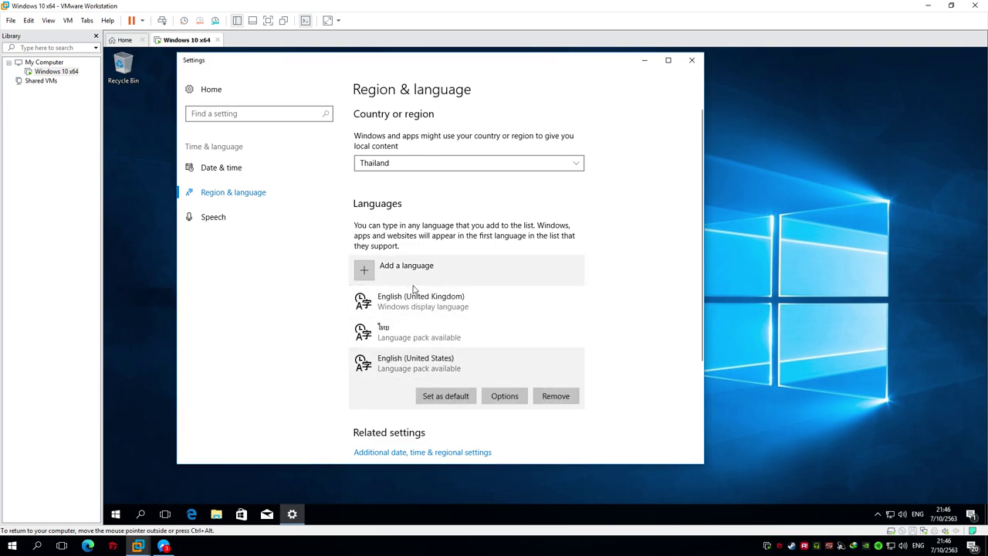
{"action": "left_click", "coordinate": [441, 398]}
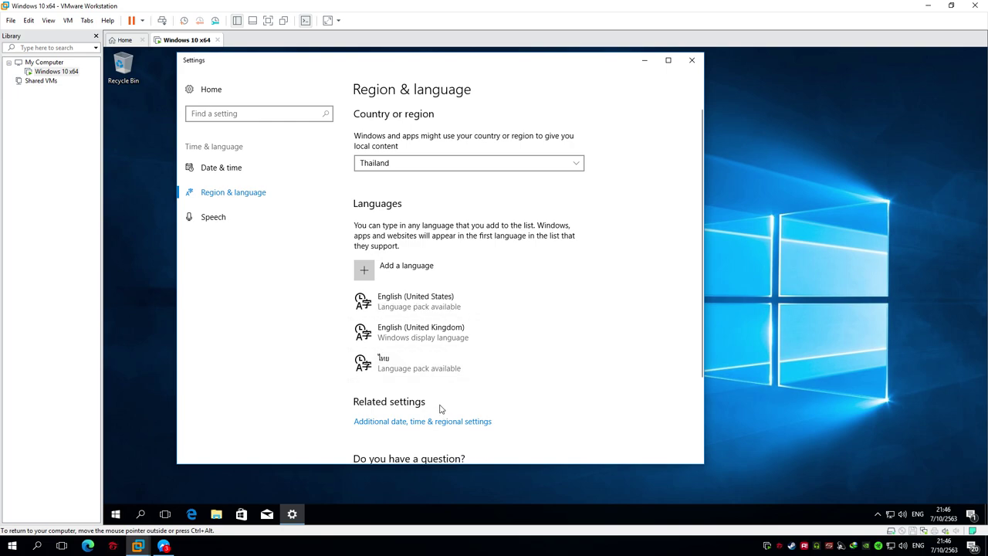
- Remove English (United Kingdom) from the languages and check the list of available input languages
{"action": "left_click", "coordinate": [396, 333]}
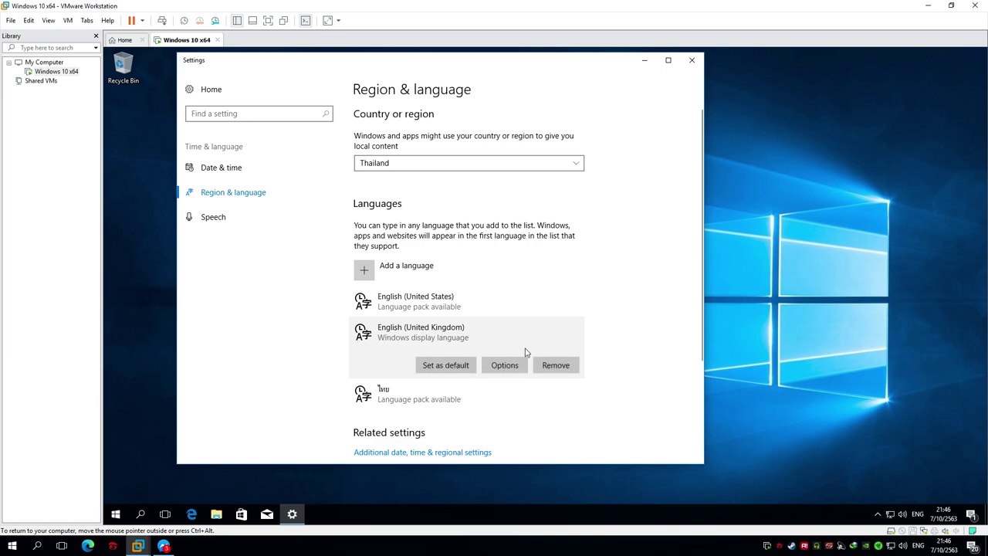
{"action": "left_click", "coordinate": [563, 367]}
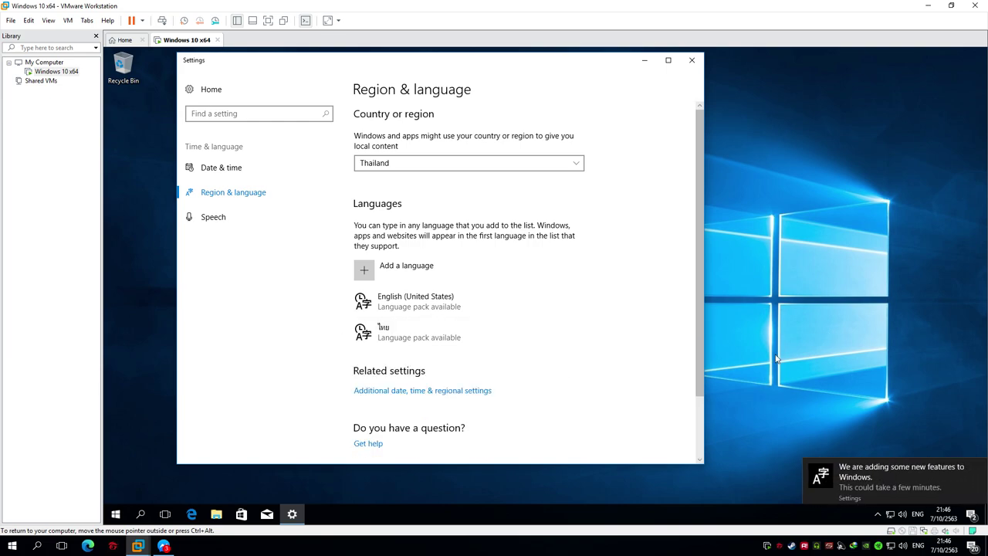
{"action": "scroll", "coordinate": [661, 397], "scroll_direction": "down", "scroll_amount": 2}
{"action": "left_click", "coordinate": [917, 513]}
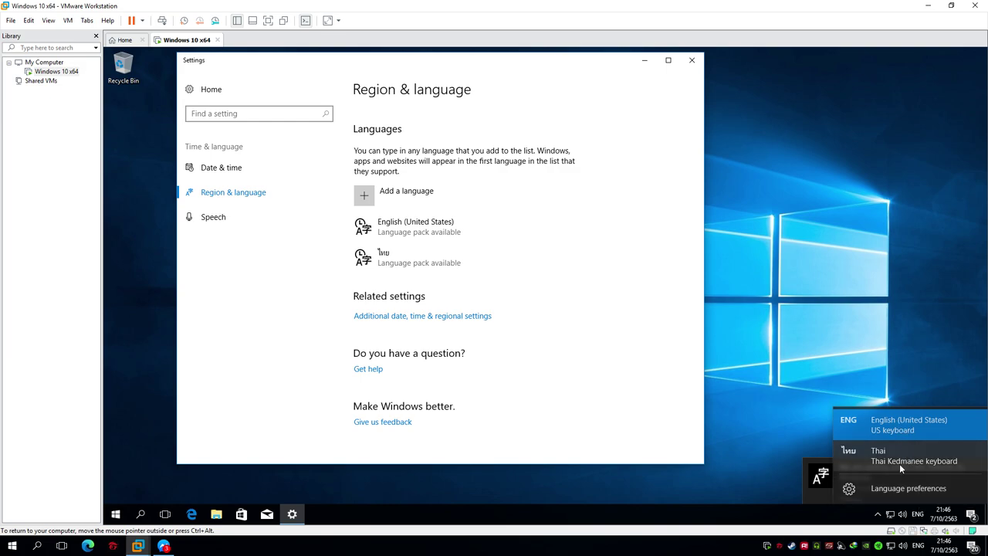
{"action": "left_click", "coordinate": [882, 269]}
{"action": "scroll", "coordinate": [671, 403], "scroll_direction": "up", "scroll_amount": 2}
{"action": "scroll", "coordinate": [672, 404], "scroll_direction": "down", "scroll_amount": 2}
{"action": "scroll", "coordinate": [623, 412], "scroll_direction": "up", "scroll_amount": 2}
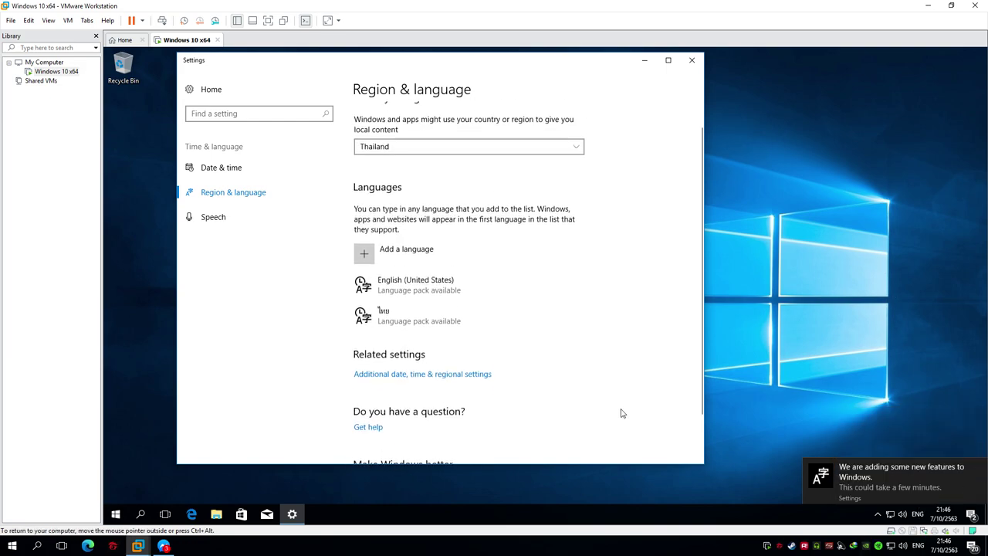
- Set Grave Accent as the hot key for switching between input languages in the advanced language settings
{"action": "left_click", "coordinate": [428, 390]}
{"action": "left_click_drag", "start_coordinate": [437, 132], "coordinate": [338, 139]}
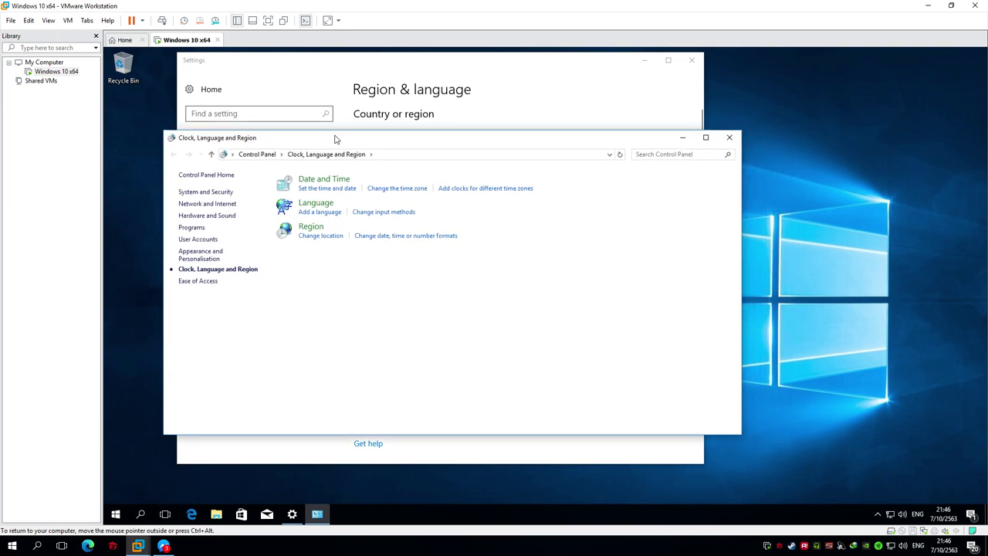
{"action": "left_click", "coordinate": [371, 215]}
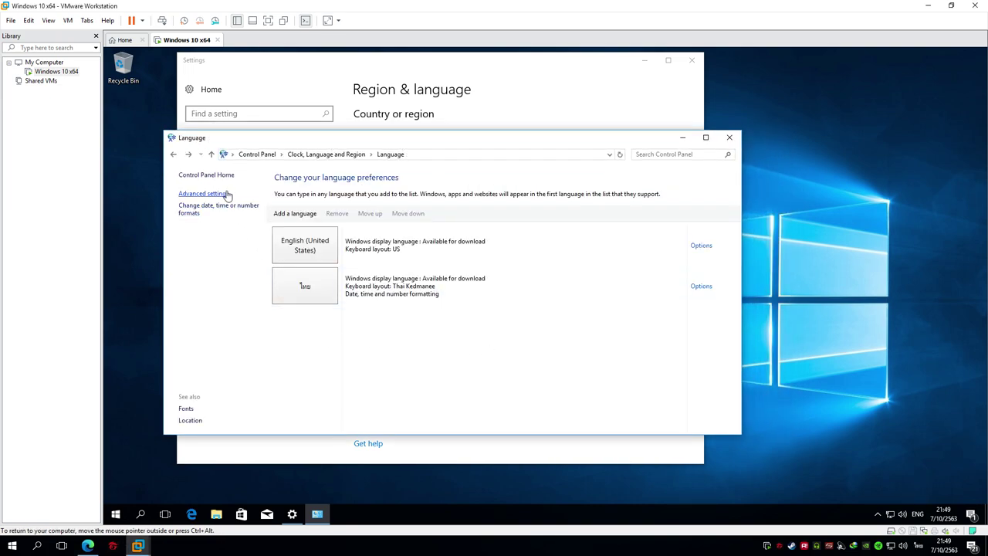
{"action": "left_click", "coordinate": [219, 195]}
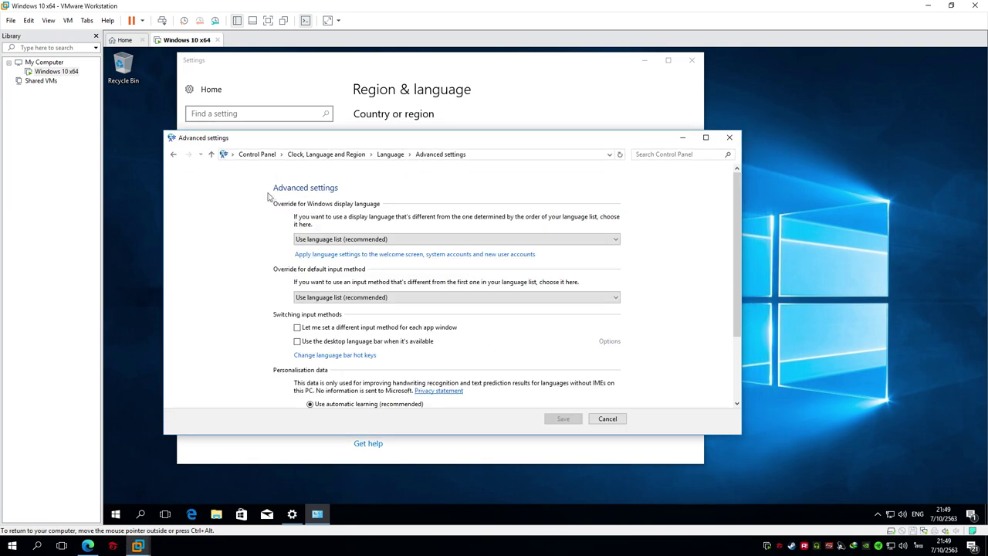
{"action": "left_click", "coordinate": [336, 356]}
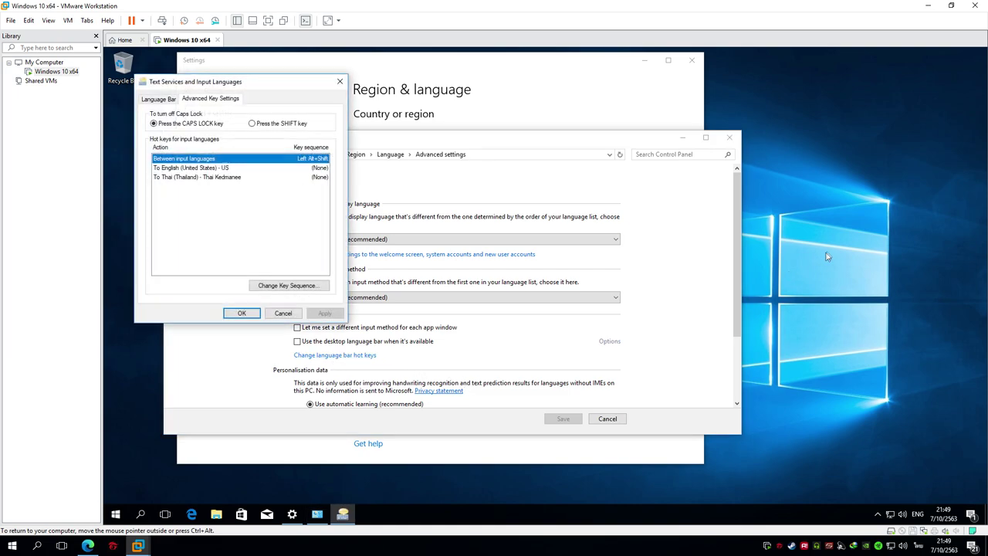
{"action": "left_click", "coordinate": [284, 286]}
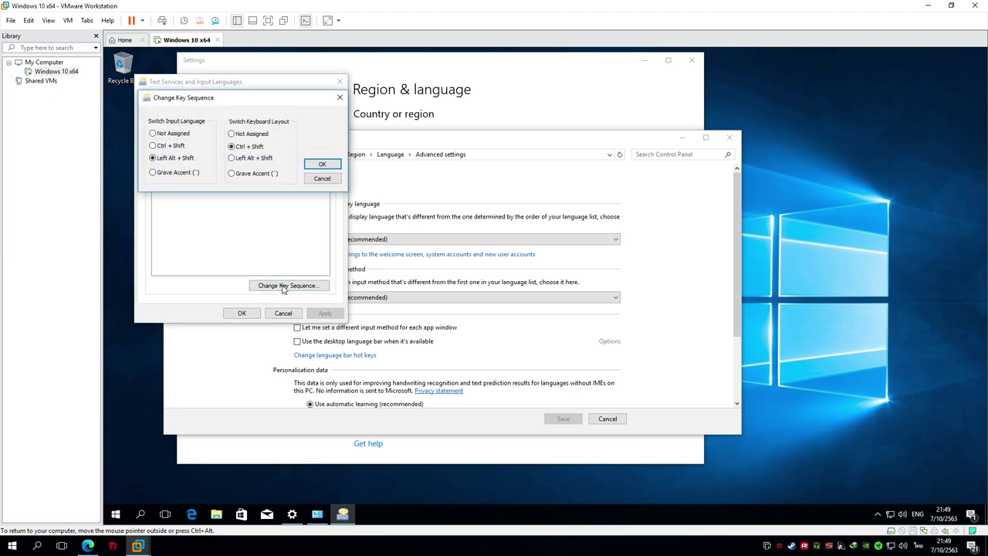
{"action": "left_click", "coordinate": [161, 176]}
{"action": "left_click", "coordinate": [322, 165]}
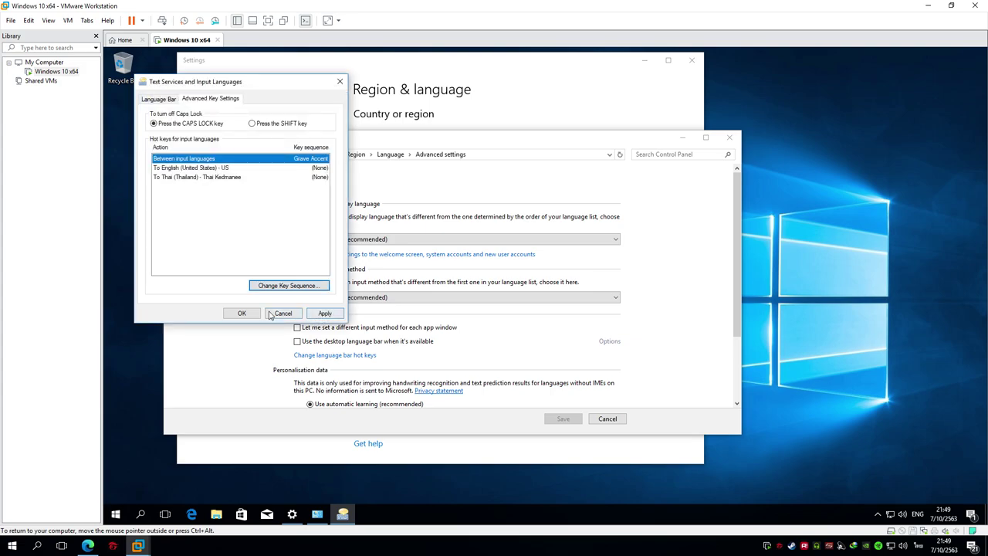
{"action": "left_click", "coordinate": [299, 314]}
- Close the advanced language settings and the Settings window, and test the Grave Accent language switch on the desktop
{"action": "left_click", "coordinate": [729, 137]}
{"action": "left_click", "coordinate": [692, 60]}
{"action": "left_click_drag", "start_coordinate": [507, 168], "coordinate": [584, 253]}
{"action": "key", "text": "grave"}
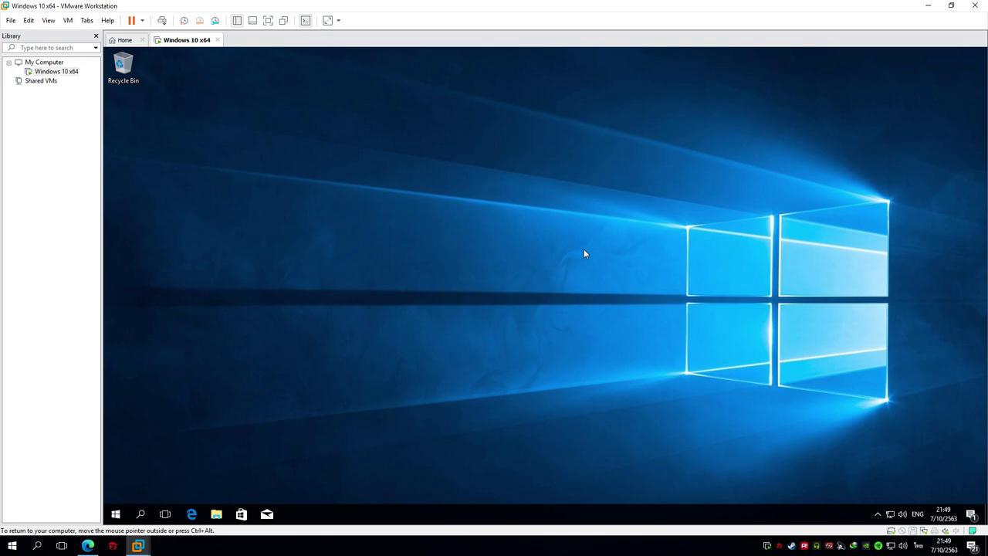
- Run winver to view the virtual machine's Windows version, reposition the About Windows dialog and close it
{"action": "key", "text": "super"}
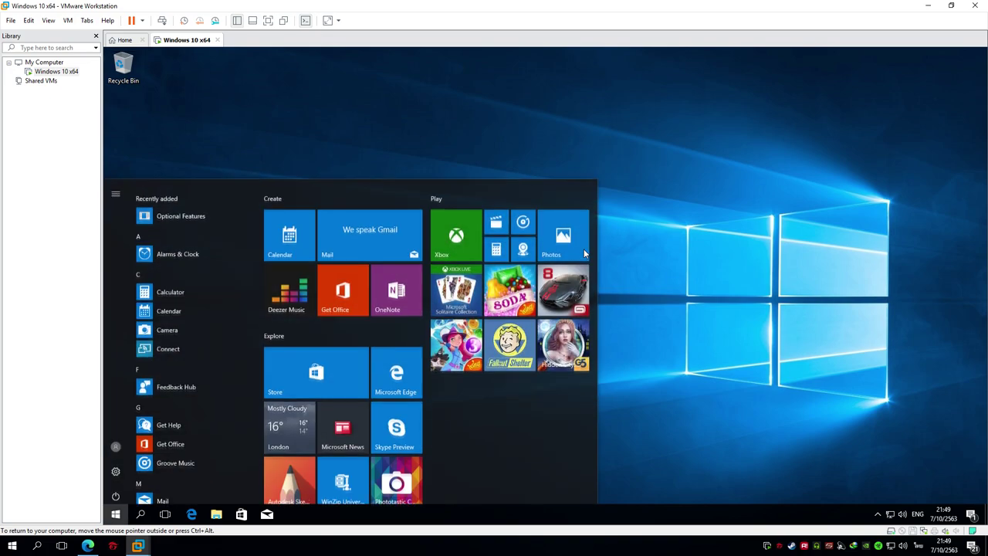
{"action": "type", "text": "winver"}
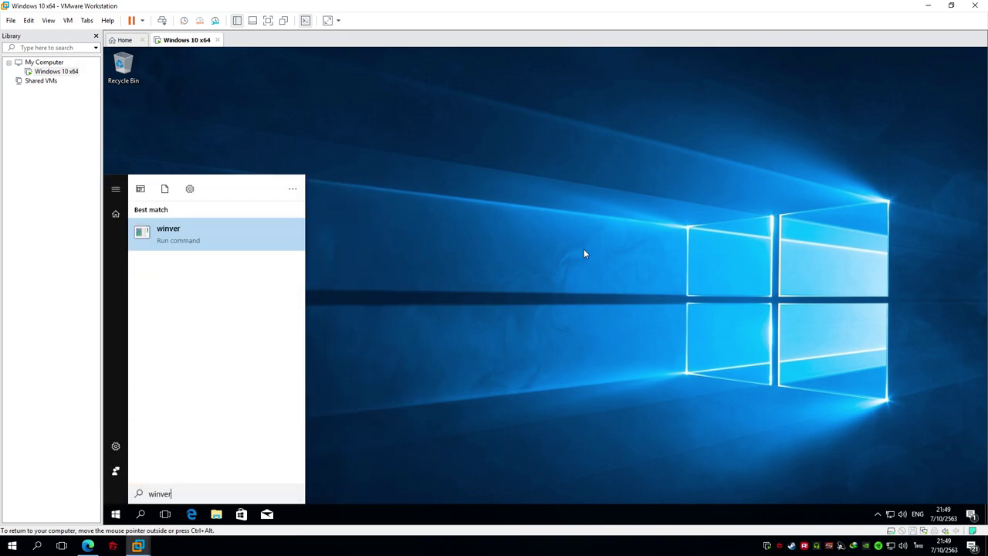
{"action": "key", "text": "Return"}
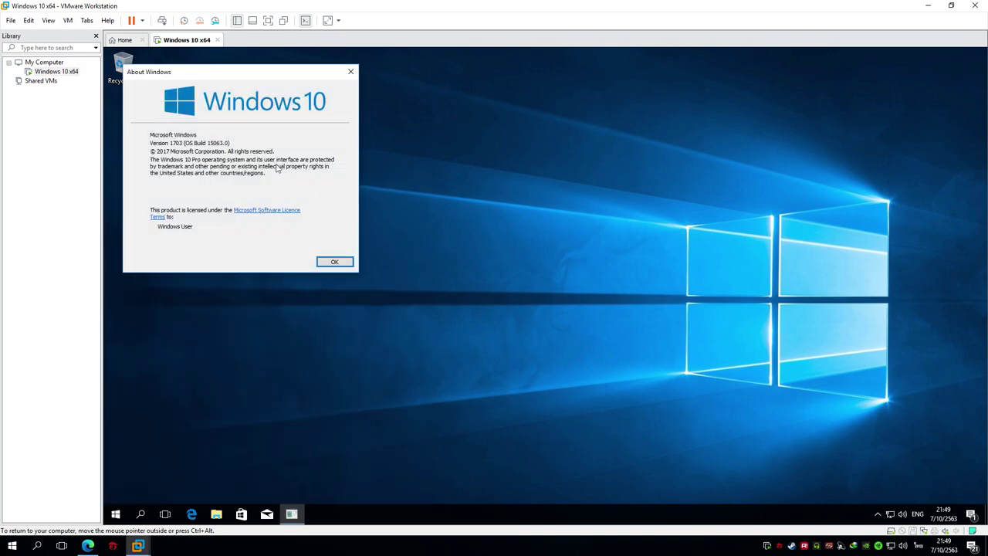
{"action": "left_click_drag", "start_coordinate": [226, 74], "coordinate": [428, 175]}
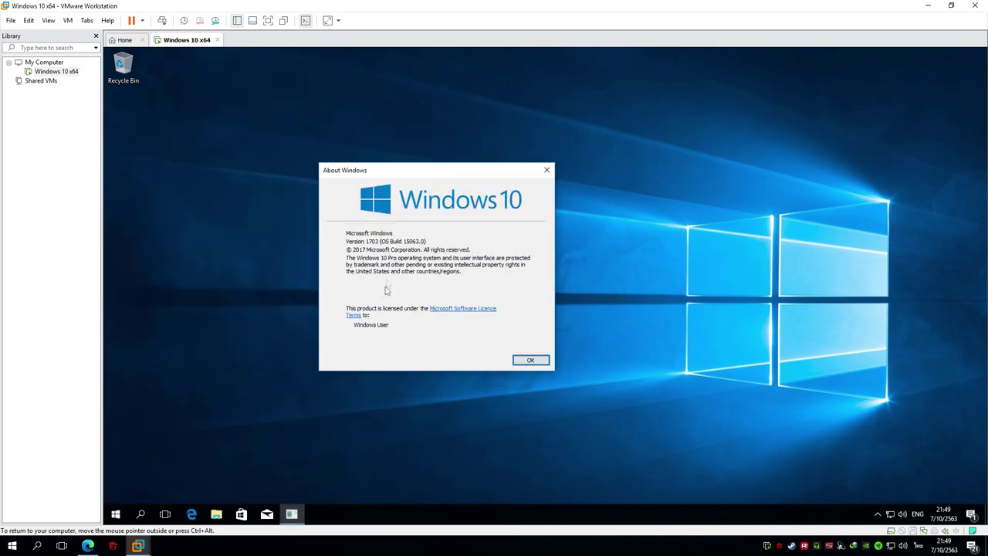
{"action": "left_click_drag", "start_coordinate": [251, 140], "coordinate": [616, 406]}
{"action": "left_click", "coordinate": [545, 171]}
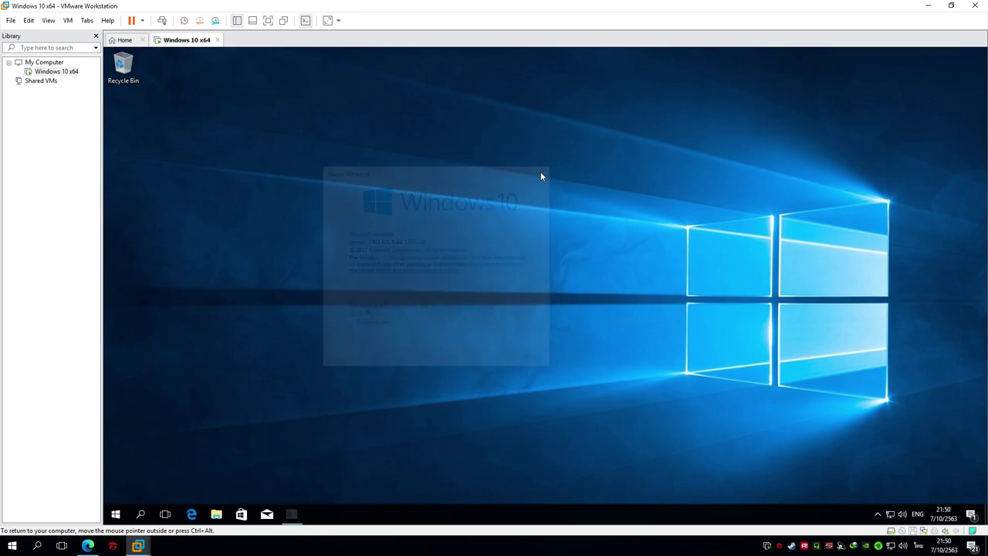
- Refresh the virtual machine's desktop several times
{"action": "right_click", "coordinate": [311, 203]}
{"action": "left_click", "coordinate": [379, 230]}
{"action": "right_click", "coordinate": [332, 207]}
{"action": "left_click", "coordinate": [371, 237]}
{"action": "right_click", "coordinate": [325, 206]}
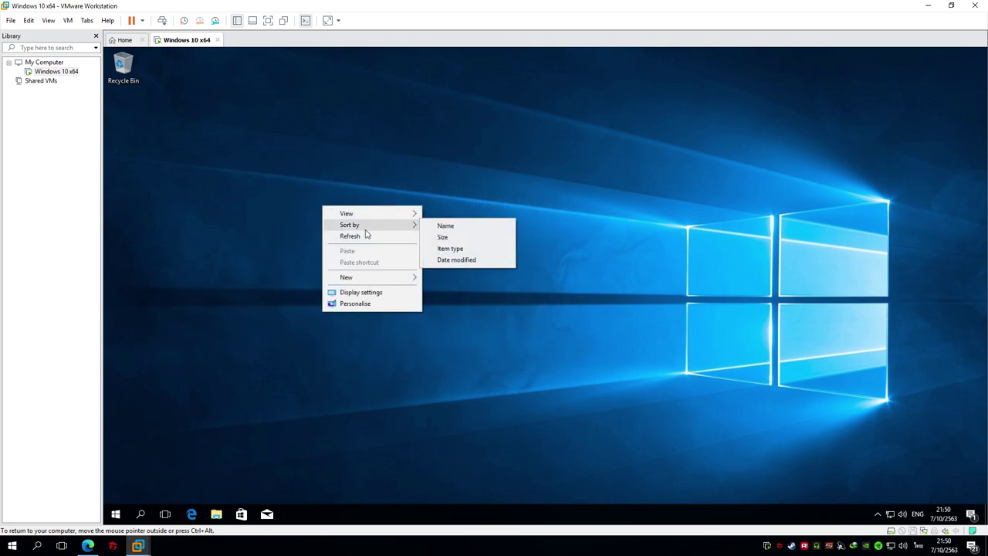
{"action": "left_click", "coordinate": [366, 236]}
{"action": "right_click", "coordinate": [326, 221]}
{"action": "left_click", "coordinate": [367, 248]}
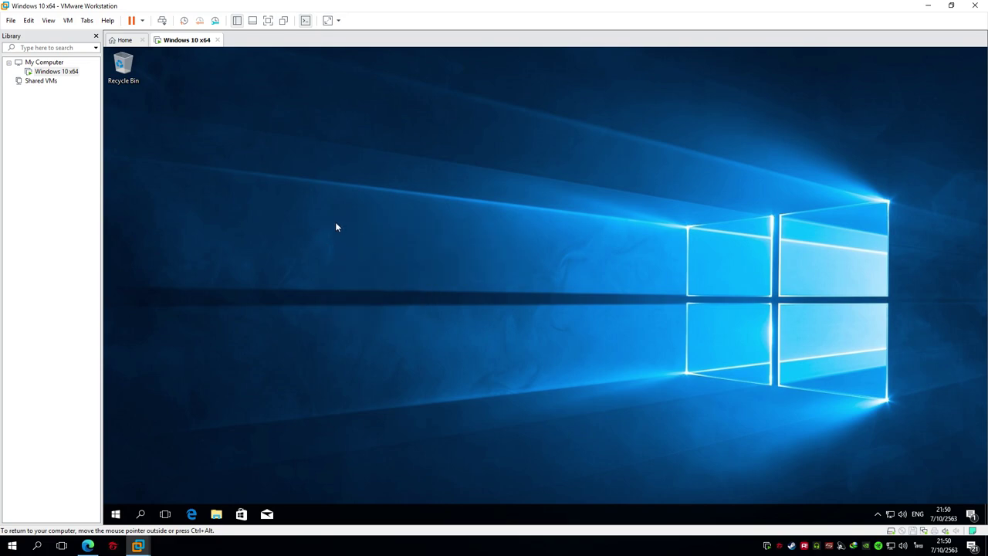
{"action": "right_click", "coordinate": [335, 222]}
{"action": "left_click", "coordinate": [341, 249]}
{"action": "right_click", "coordinate": [359, 220]}
{"action": "left_click", "coordinate": [391, 246]}
- Search the virtual machine for the Services app and open it
{"action": "key", "text": "super"}
{"action": "type", "text": "ser"}
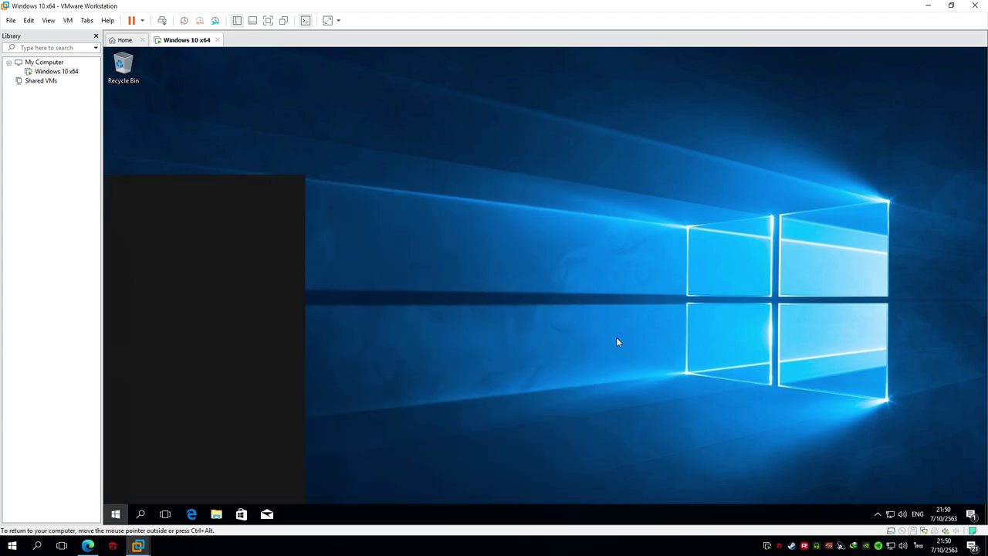
{"action": "type", "text": "veices"}
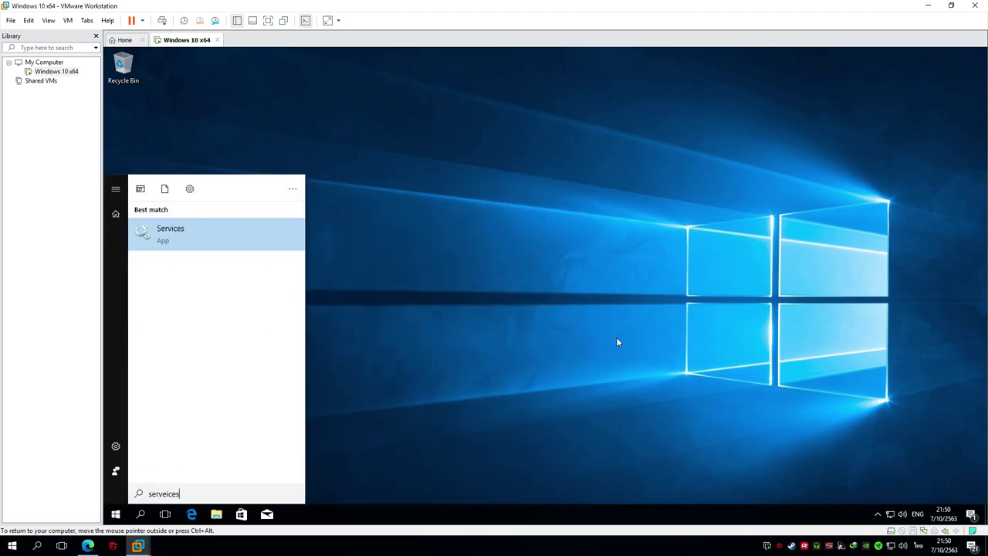
{"action": "left_click", "coordinate": [198, 224]}
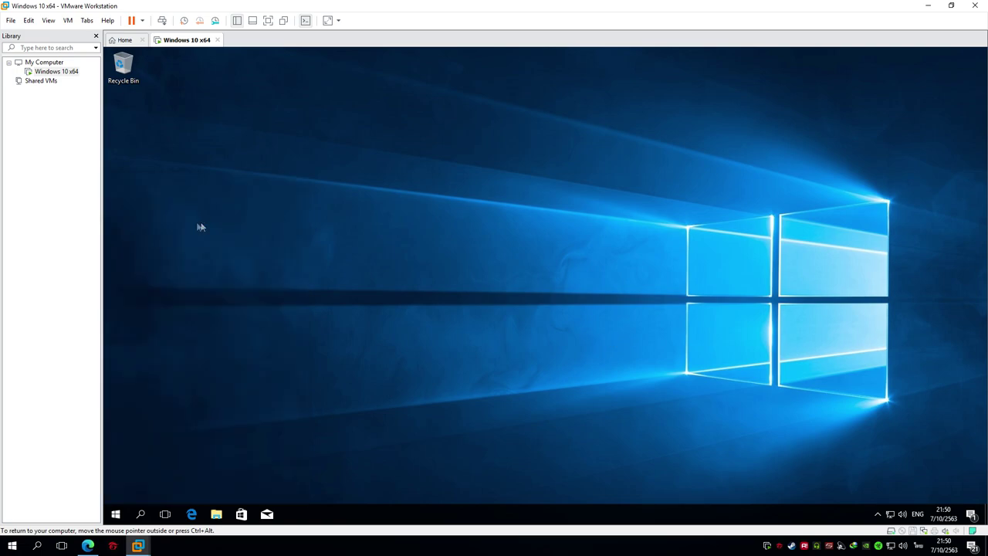
- Launch the Services console again by running the services.msc command
{"action": "key", "text": "super+r"}
{"action": "type", "text": "server"}
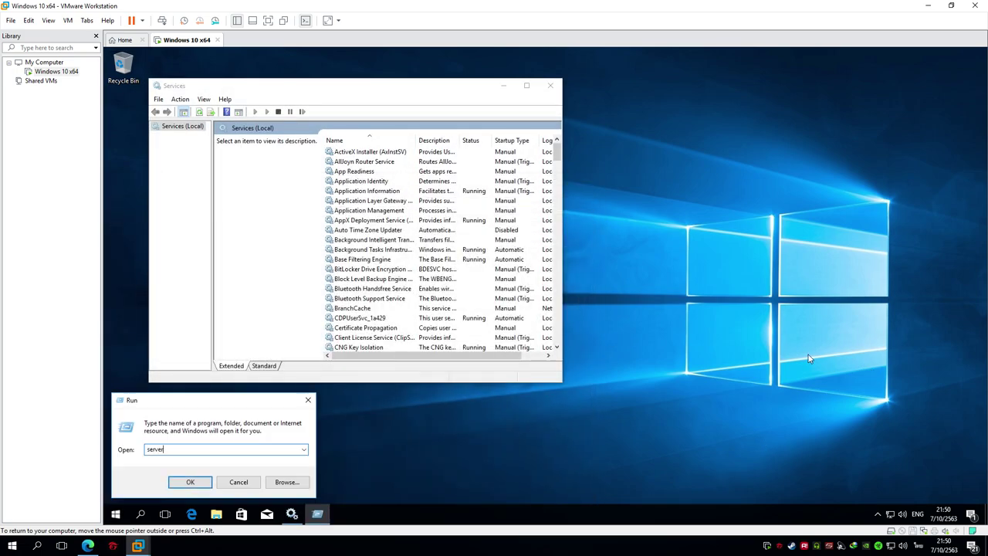
{"action": "key", "text": "ctrl+a"}
{"action": "type", "text": "service"}
{"action": "type", "text": "s.msc"}
{"action": "key", "text": "Return"}
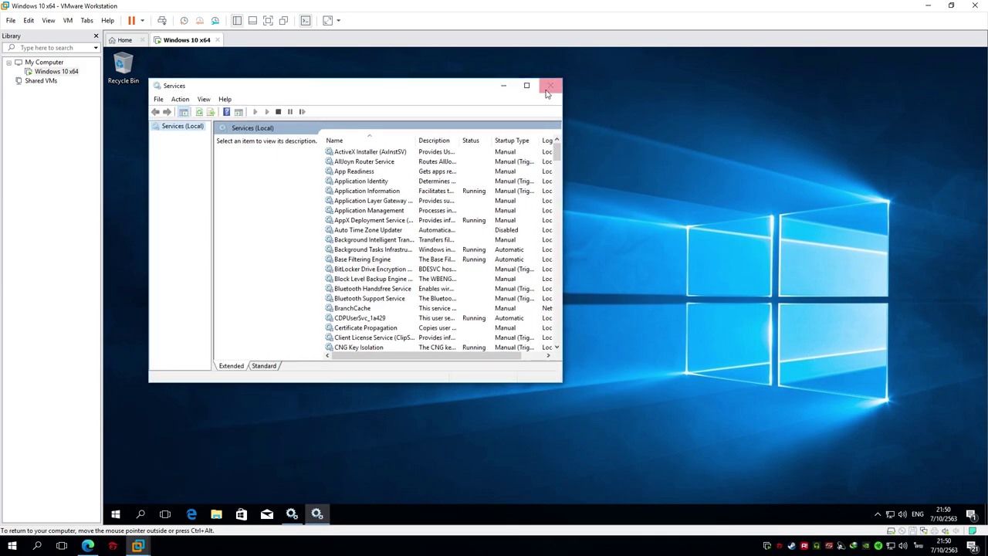
- Open the properties of the Windows Update service in the services list and reposition the dialog
{"action": "scroll", "coordinate": [541, 166], "scroll_direction": "down", "scroll_amount": 10}
{"action": "left_click_drag", "start_coordinate": [556, 179], "coordinate": [556, 335]}
{"action": "left_click", "coordinate": [362, 229]}
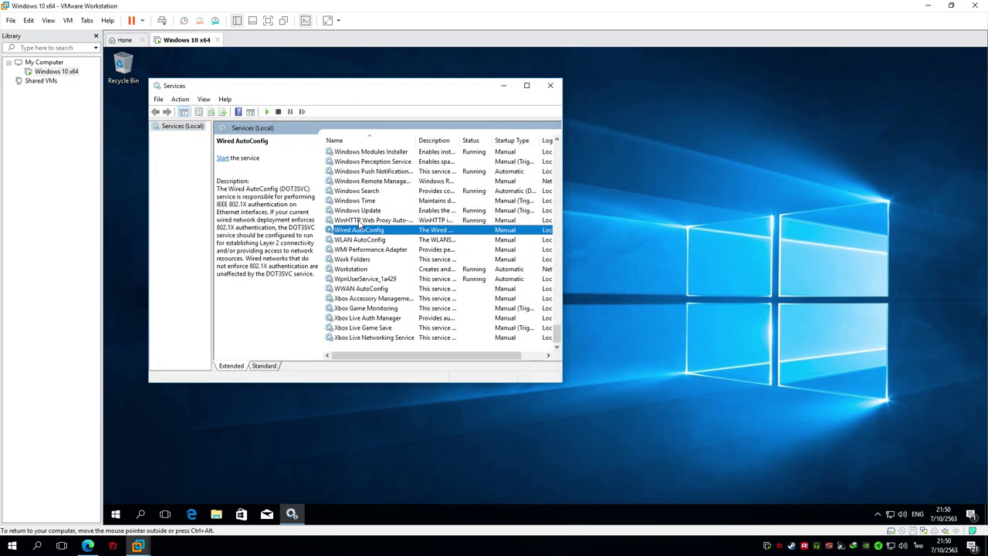
{"action": "double_click", "coordinate": [358, 210]}
{"action": "left_click_drag", "start_coordinate": [395, 145], "coordinate": [332, 172]}
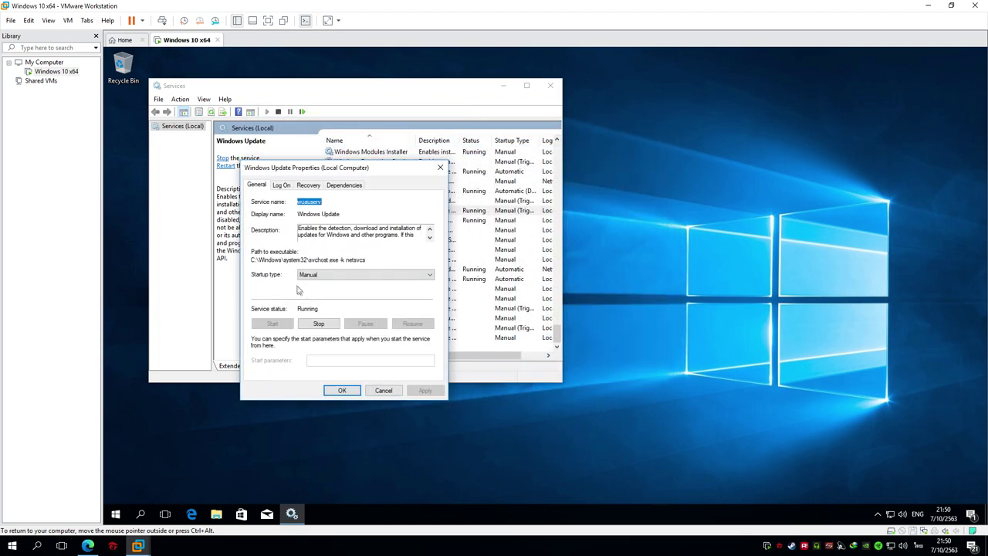
- Set the Windows Update startup type to Disabled and stop the service, applying the change and closing the Services console
{"action": "left_click", "coordinate": [330, 277]}
{"action": "left_click", "coordinate": [318, 304]}
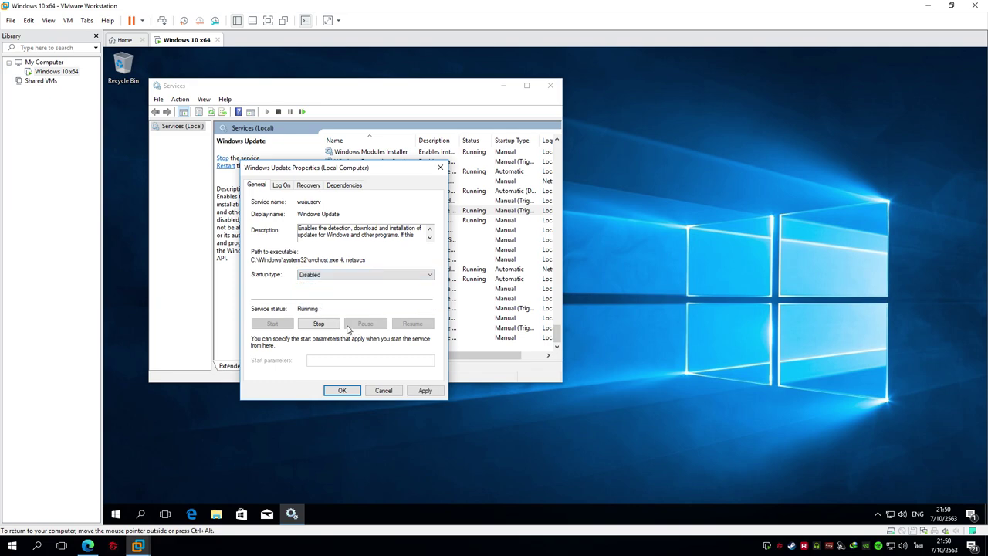
{"action": "left_click", "coordinate": [323, 324]}
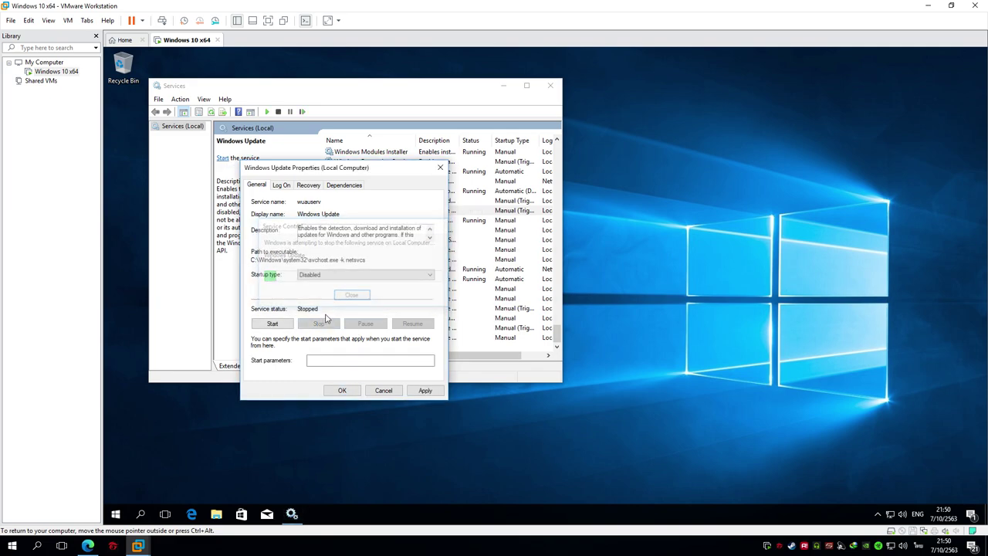
{"action": "left_click", "coordinate": [342, 389]}
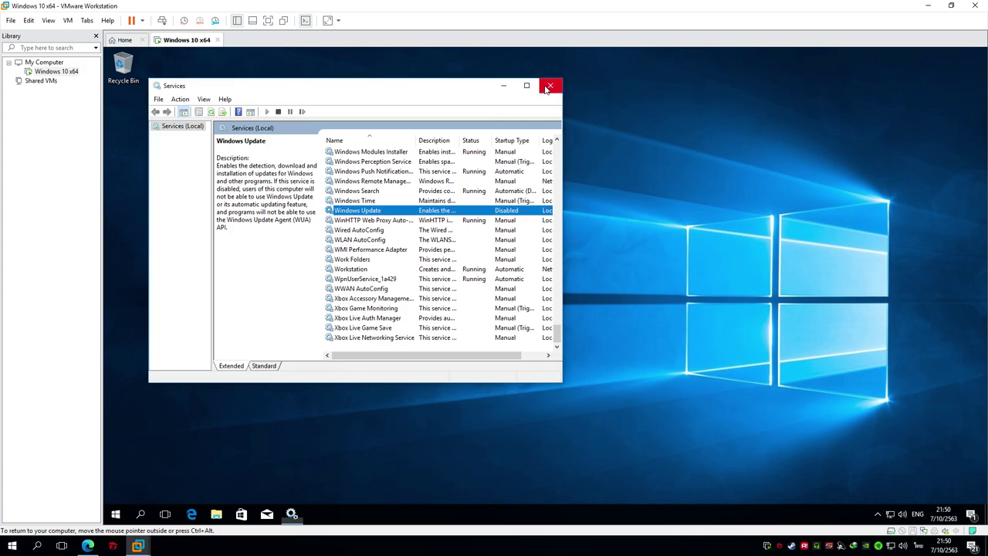
{"action": "left_click", "coordinate": [548, 86]}
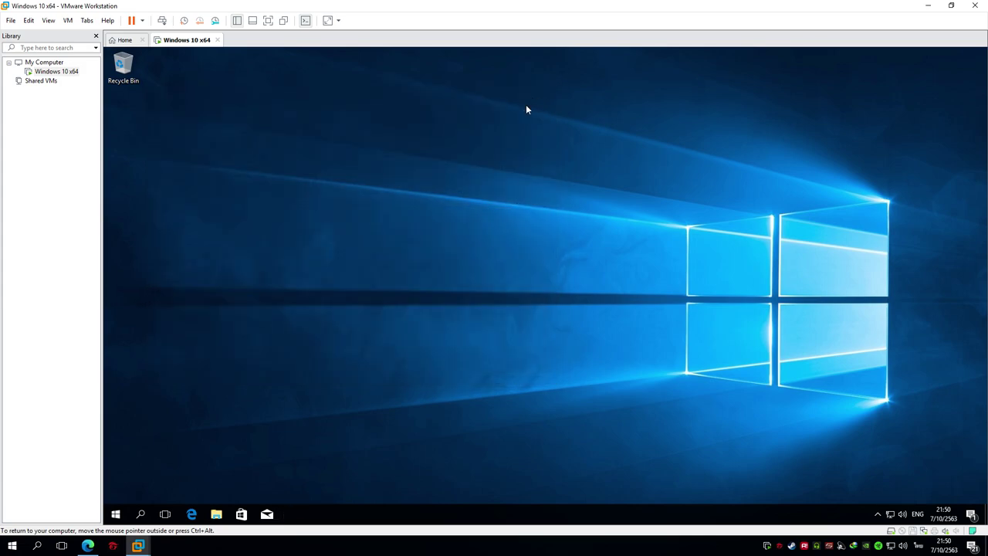